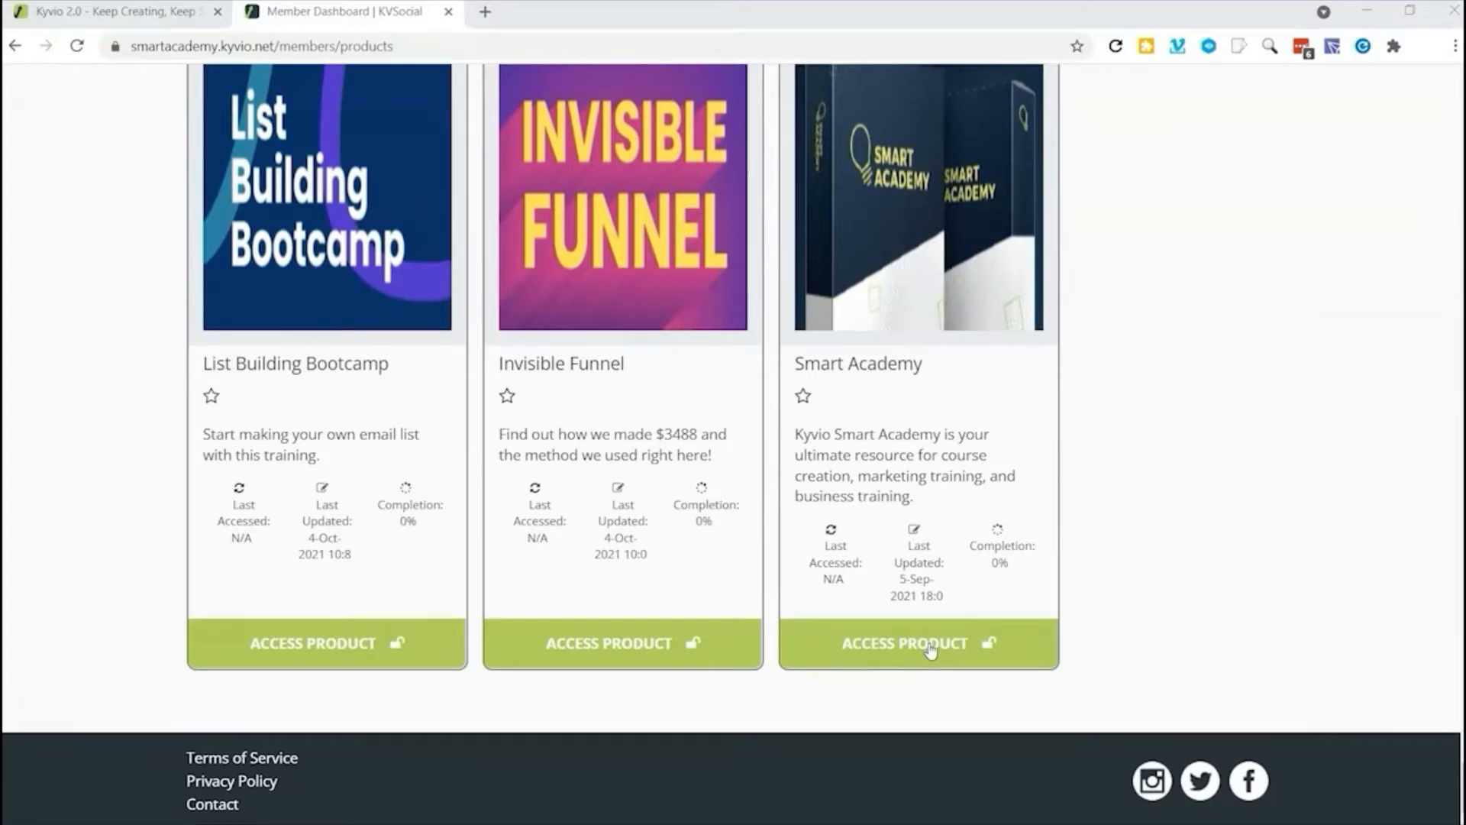
Step: Open the Smart Academy product in the member dashboard and enter its Module 2 - Intermediate Courses
{"action": "left_click", "coordinate": [930, 648]}
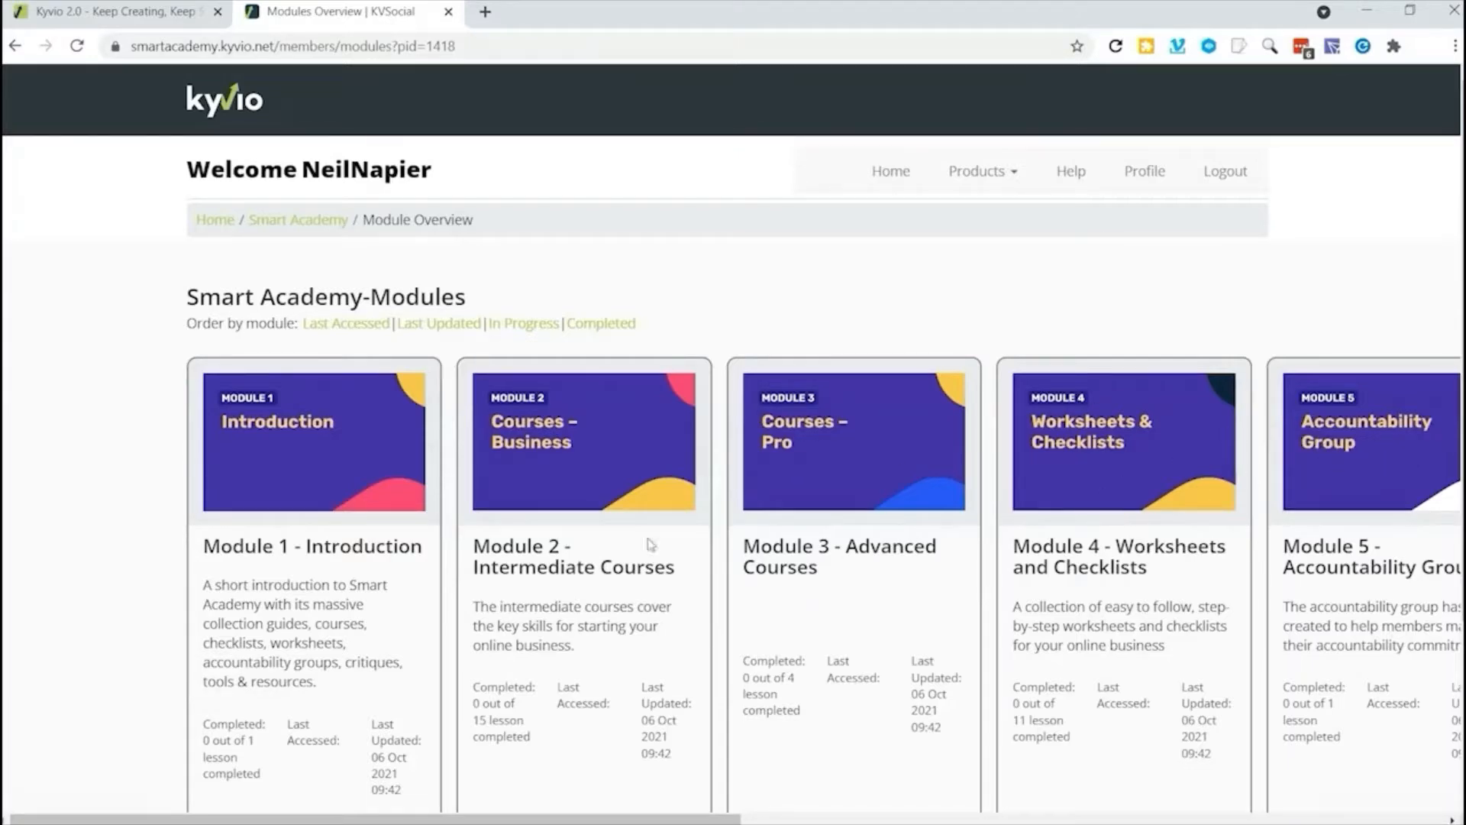
{"action": "scroll", "coordinate": [597, 499], "scroll_direction": "down", "scroll_amount": 3}
{"action": "left_click", "coordinate": [567, 654]}
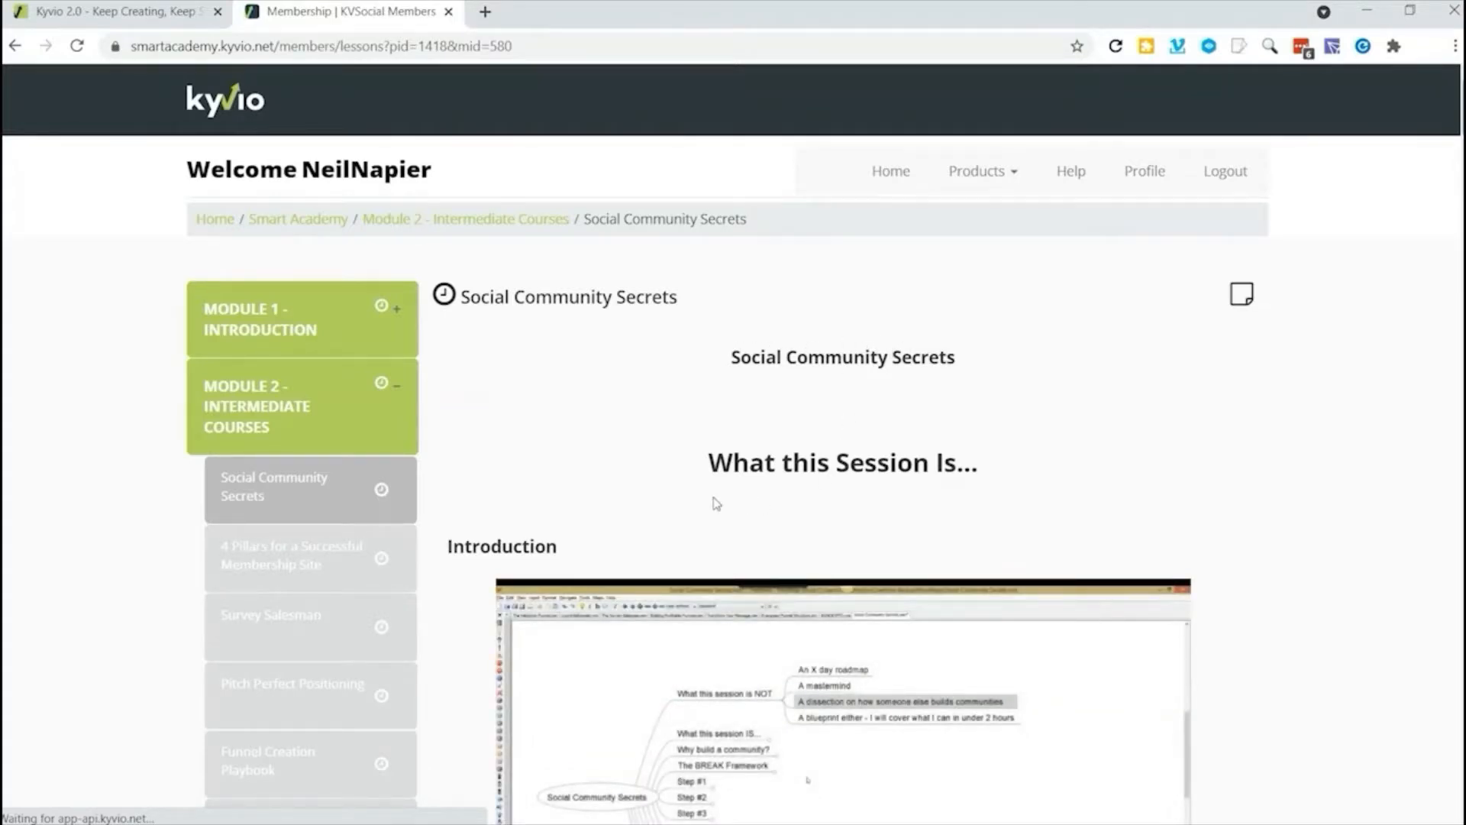
Step: Look over the opening sections of the Social Community Secrets lesson and the list of course modules beside it
{"action": "scroll", "coordinate": [761, 497], "scroll_direction": "down", "scroll_amount": 5}
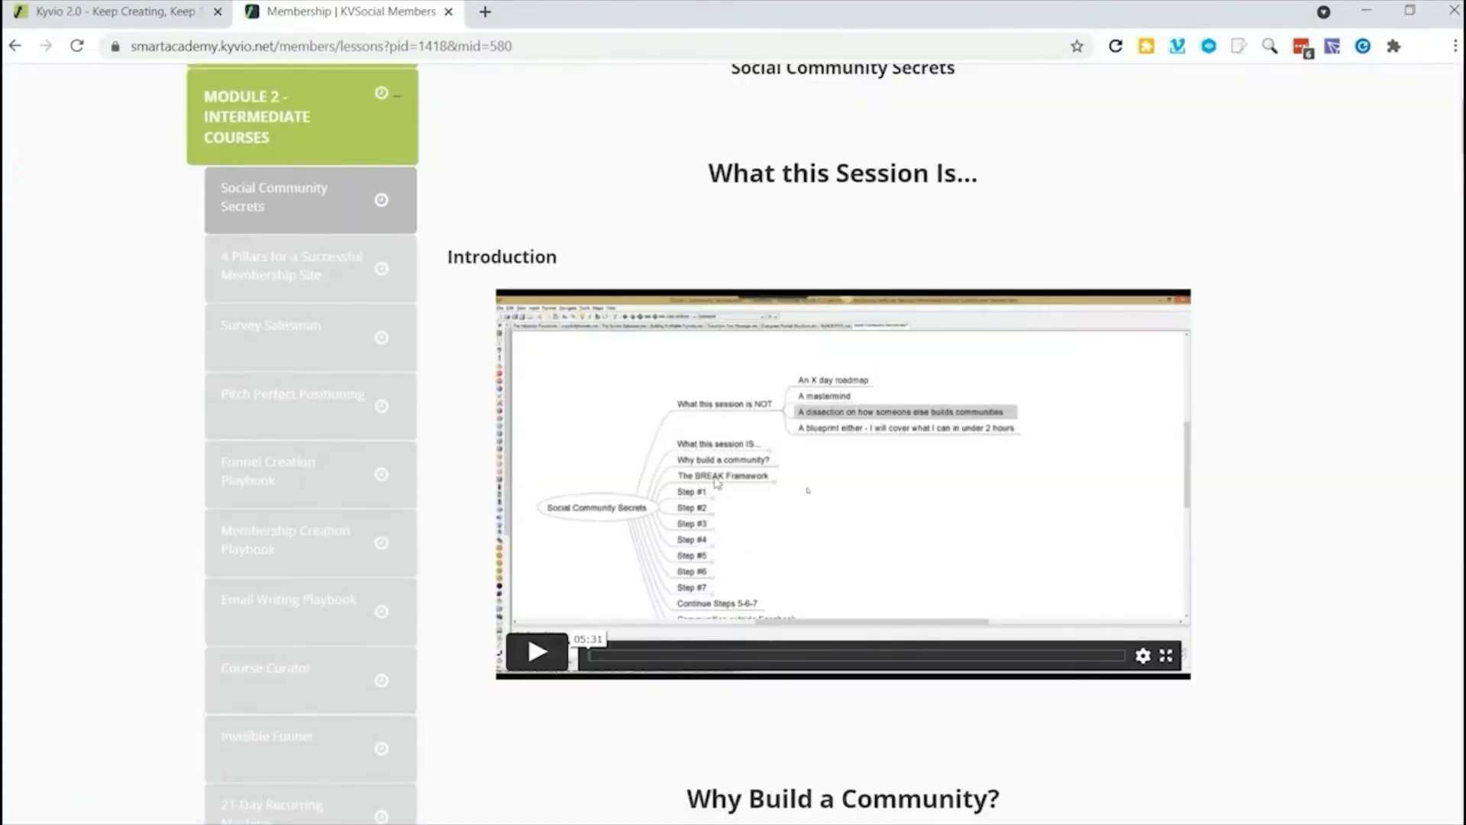
{"action": "scroll", "coordinate": [541, 465], "scroll_direction": "down", "scroll_amount": 1}
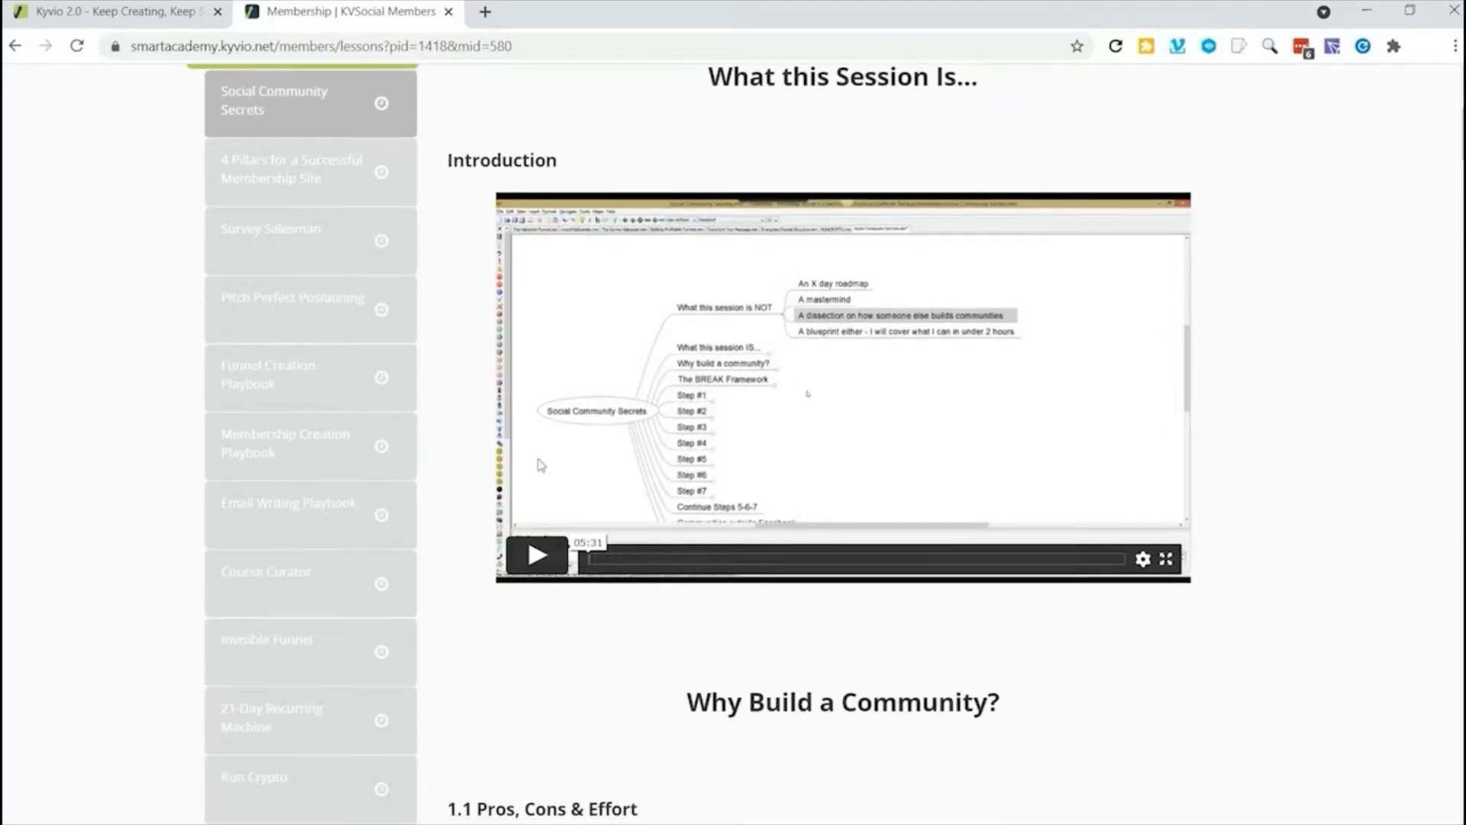
{"action": "scroll", "coordinate": [288, 409], "scroll_direction": "up", "scroll_amount": 5}
{"action": "scroll", "coordinate": [291, 387], "scroll_direction": "down", "scroll_amount": 5}
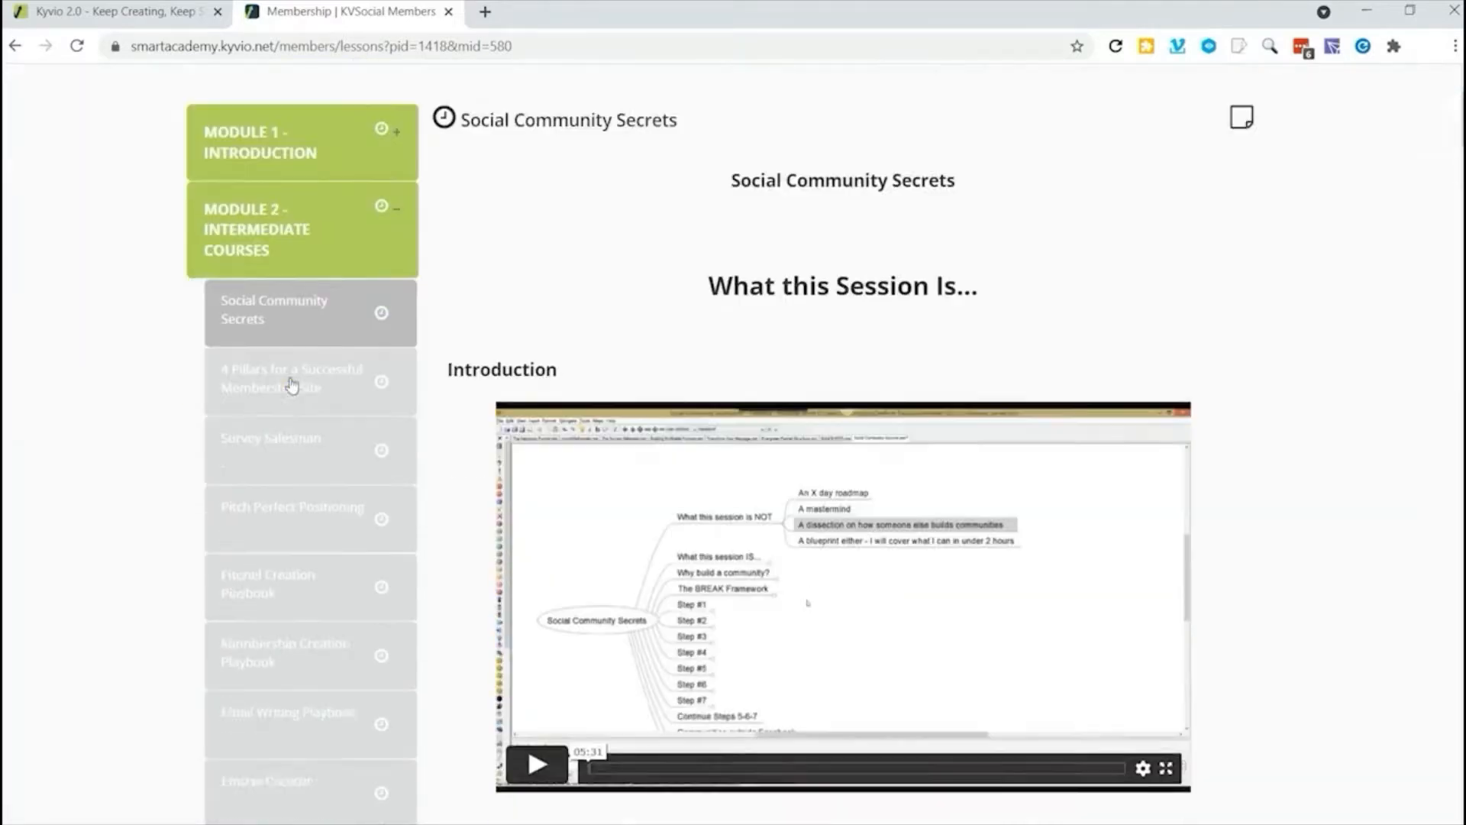
{"action": "scroll", "coordinate": [291, 387], "scroll_direction": "down", "scroll_amount": 10}
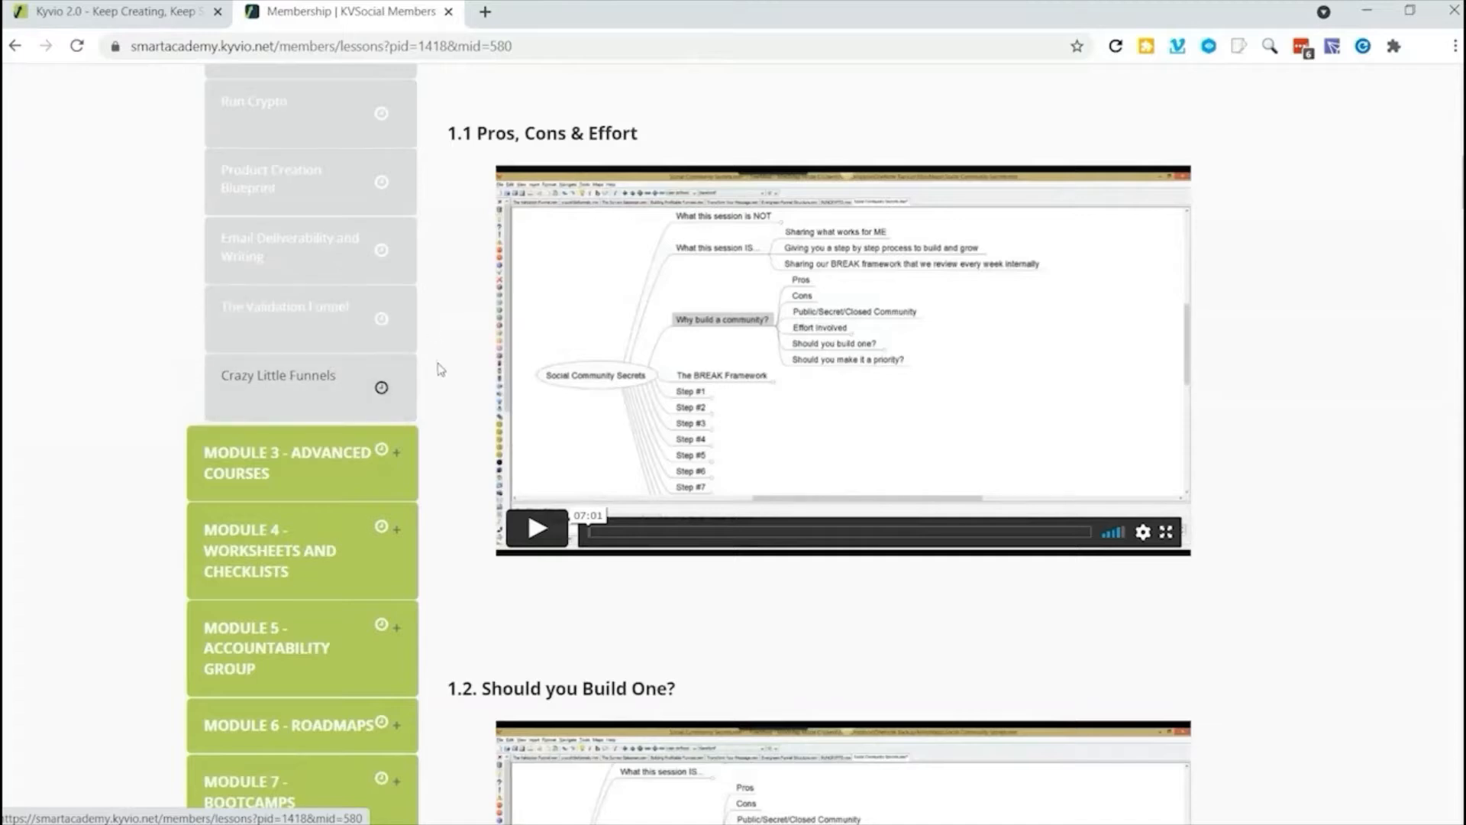
{"action": "scroll", "coordinate": [851, 449], "scroll_direction": "down", "scroll_amount": 12}
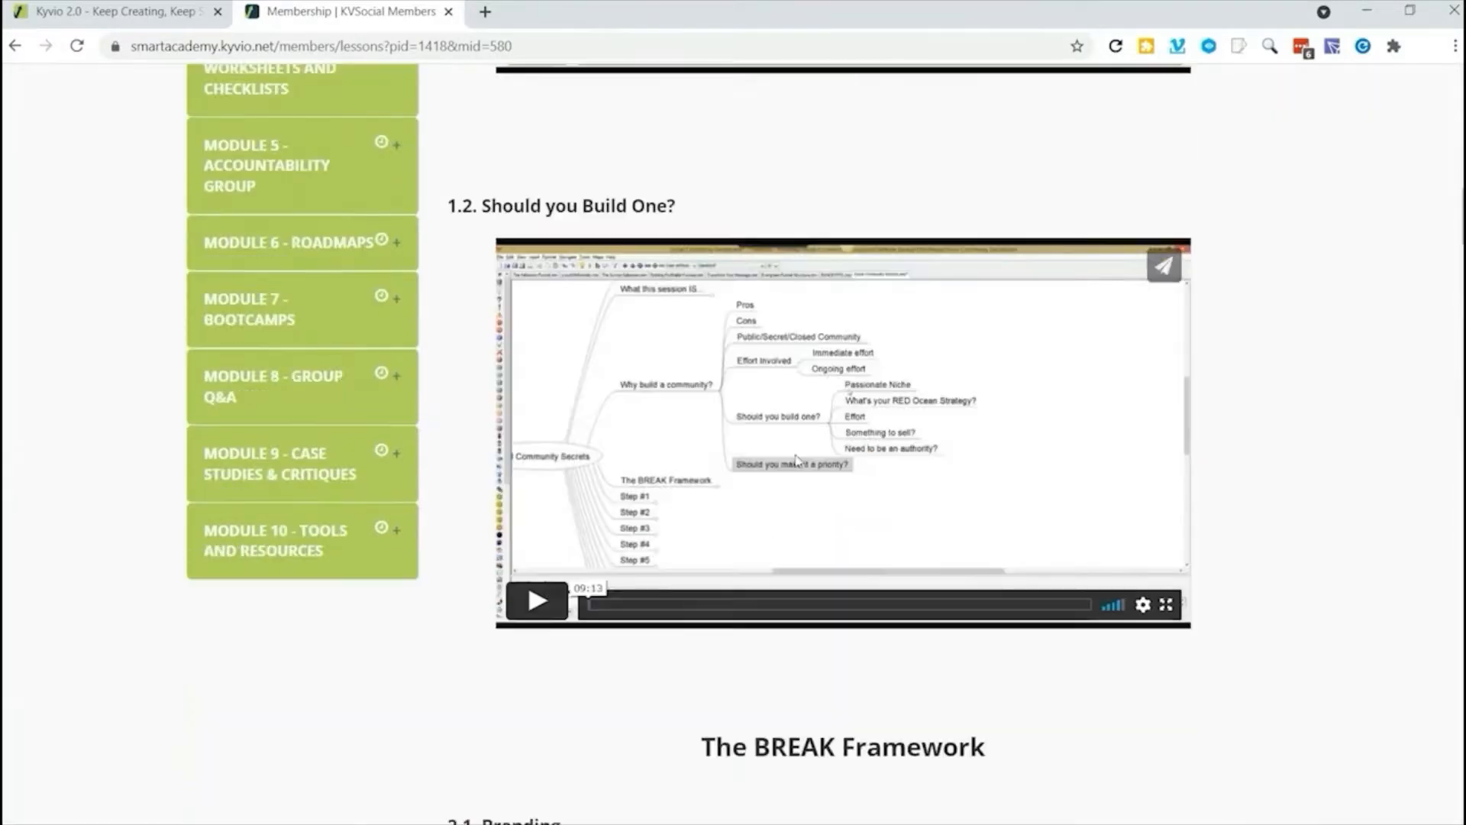
{"action": "scroll", "coordinate": [485, 462], "scroll_direction": "up", "scroll_amount": 9}
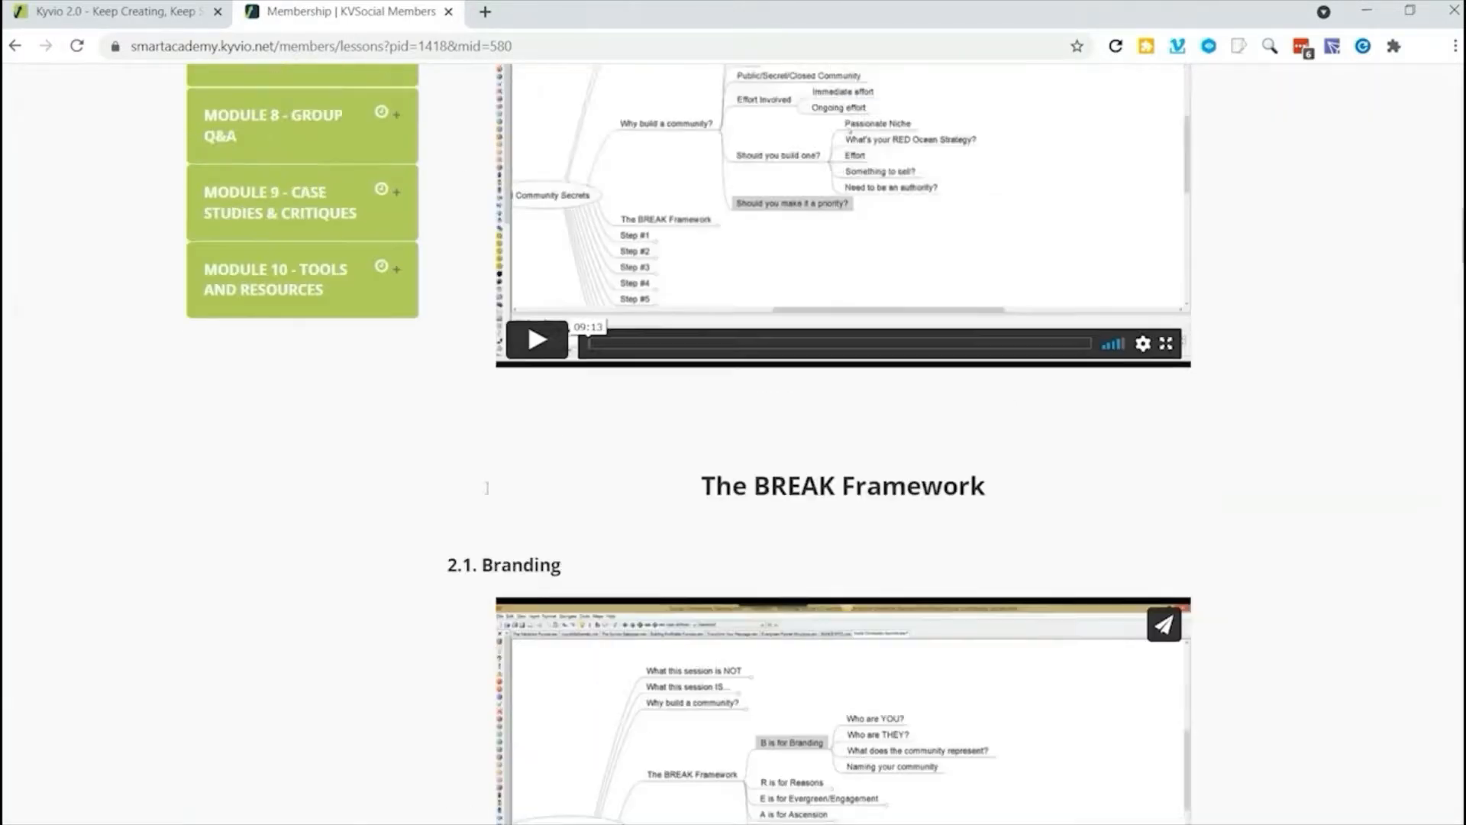
{"action": "scroll", "coordinate": [484, 489], "scroll_direction": "down", "scroll_amount": 8}
{"action": "scroll", "coordinate": [481, 416], "scroll_direction": "up", "scroll_amount": 4}
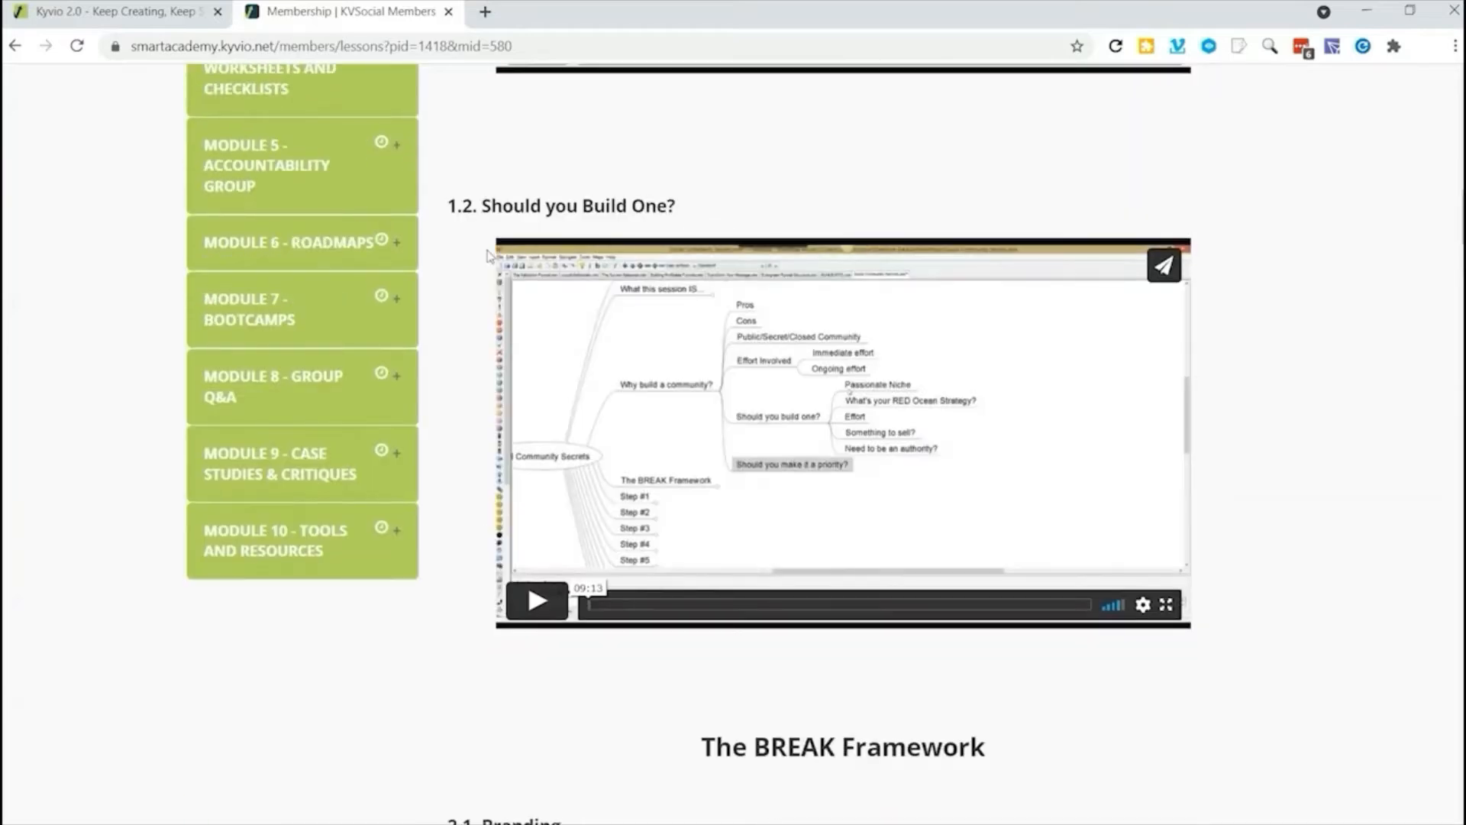
Step: Look through the remaining videos of the Social Community Secrets lesson, down to its rating and completion options
{"action": "scroll", "coordinate": [477, 401], "scroll_direction": "down", "scroll_amount": 6}
{"action": "scroll", "coordinate": [477, 386], "scroll_direction": "down", "scroll_amount": 20}
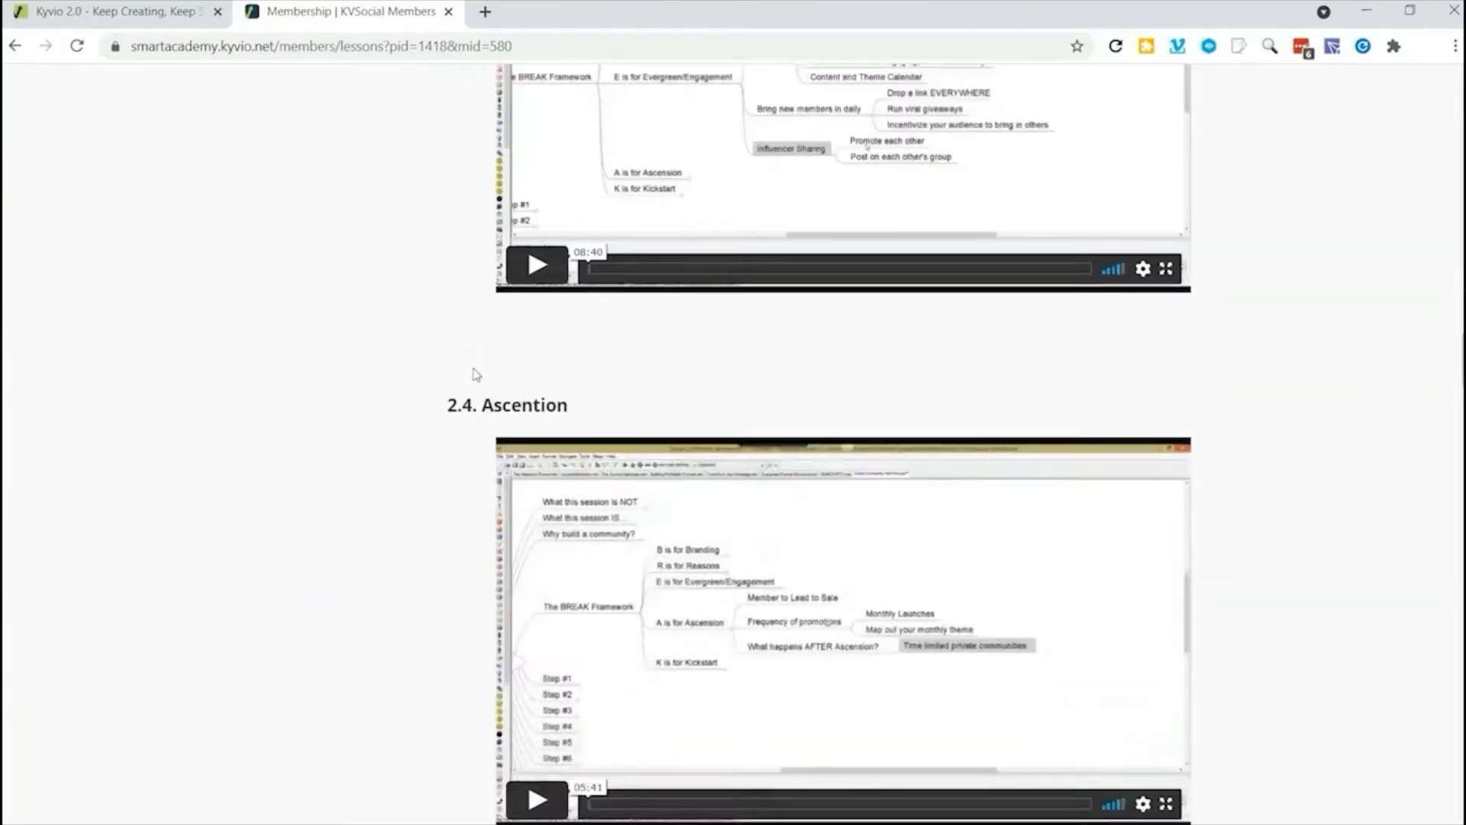
{"action": "scroll", "coordinate": [477, 375], "scroll_direction": "down", "scroll_amount": 20}
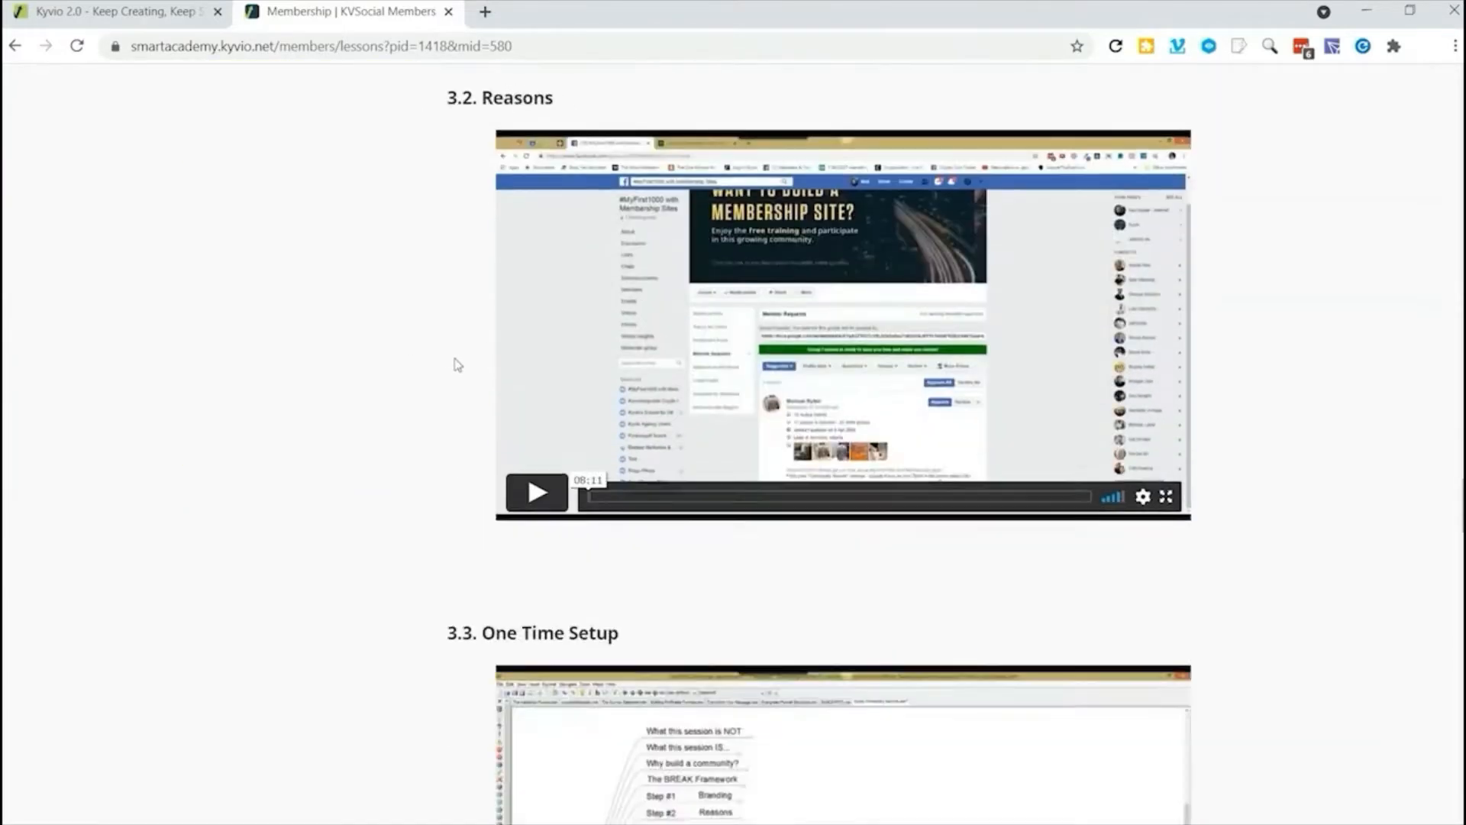
{"action": "scroll", "coordinate": [457, 365], "scroll_direction": "down", "scroll_amount": 20}
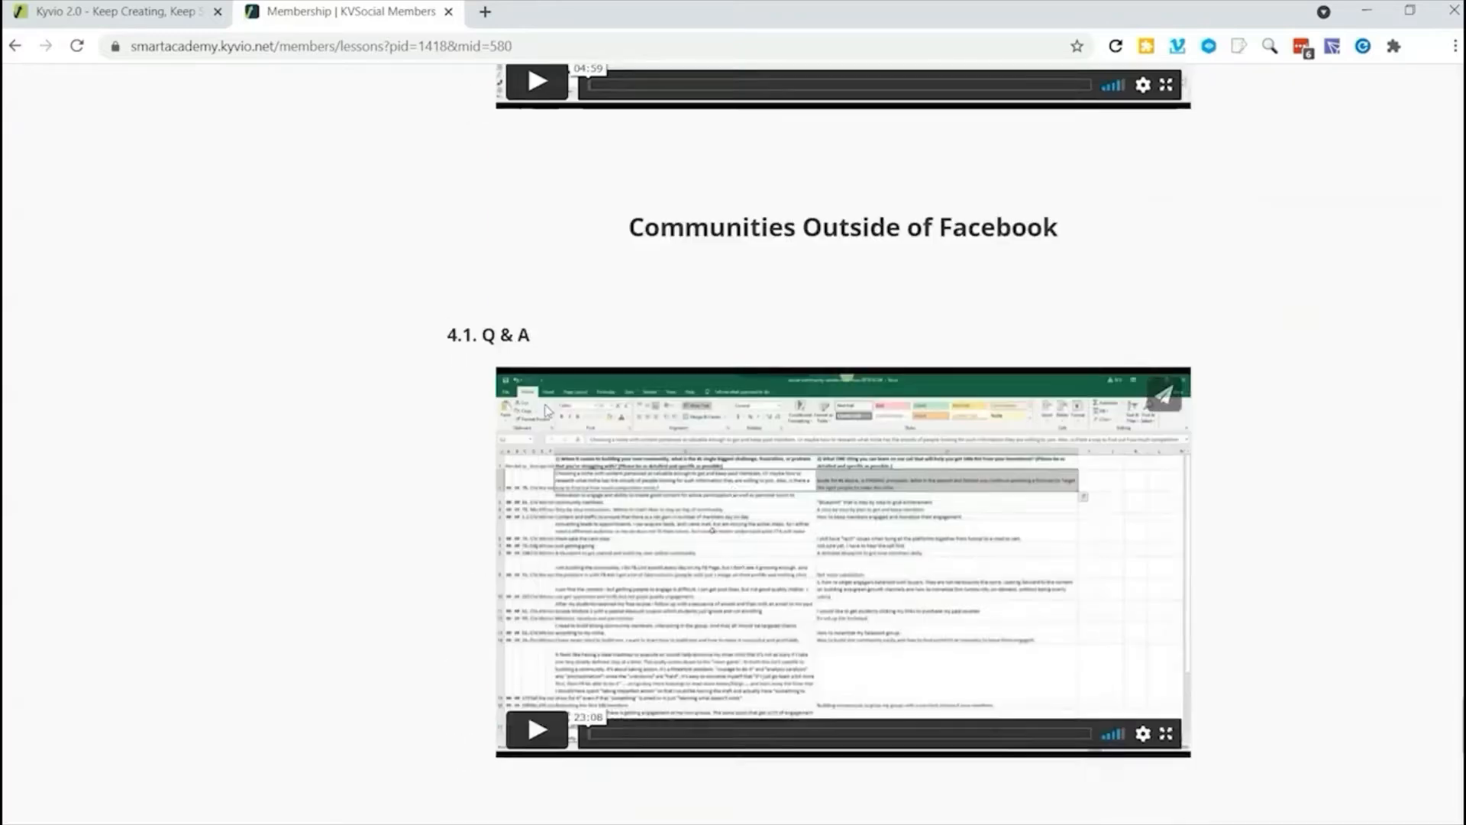
{"action": "scroll", "coordinate": [1216, 282], "scroll_direction": "down", "scroll_amount": 6}
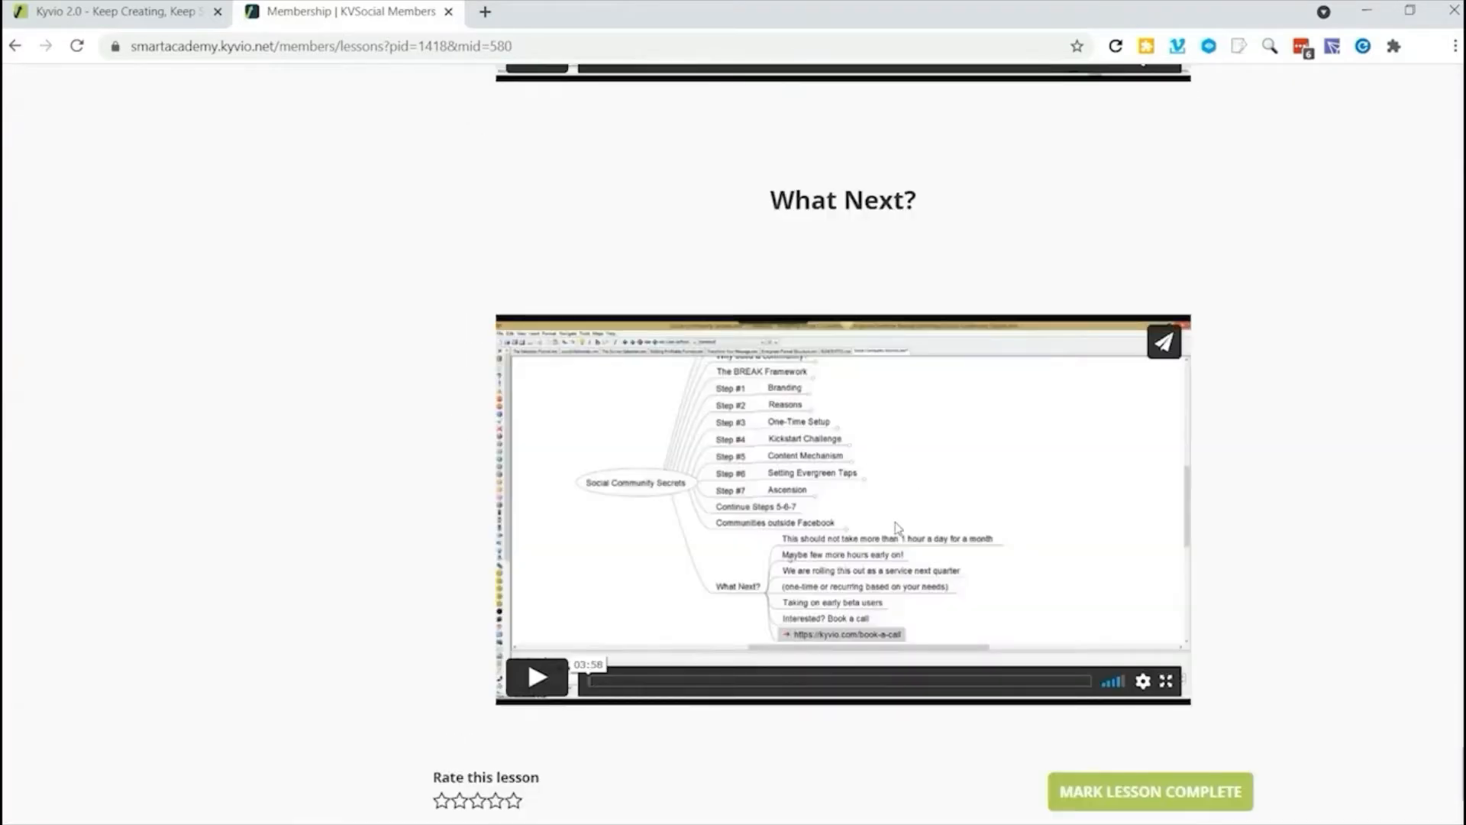
{"action": "scroll", "coordinate": [900, 527], "scroll_direction": "down", "scroll_amount": 1}
{"action": "scroll", "coordinate": [900, 527], "scroll_direction": "down", "scroll_amount": 2}
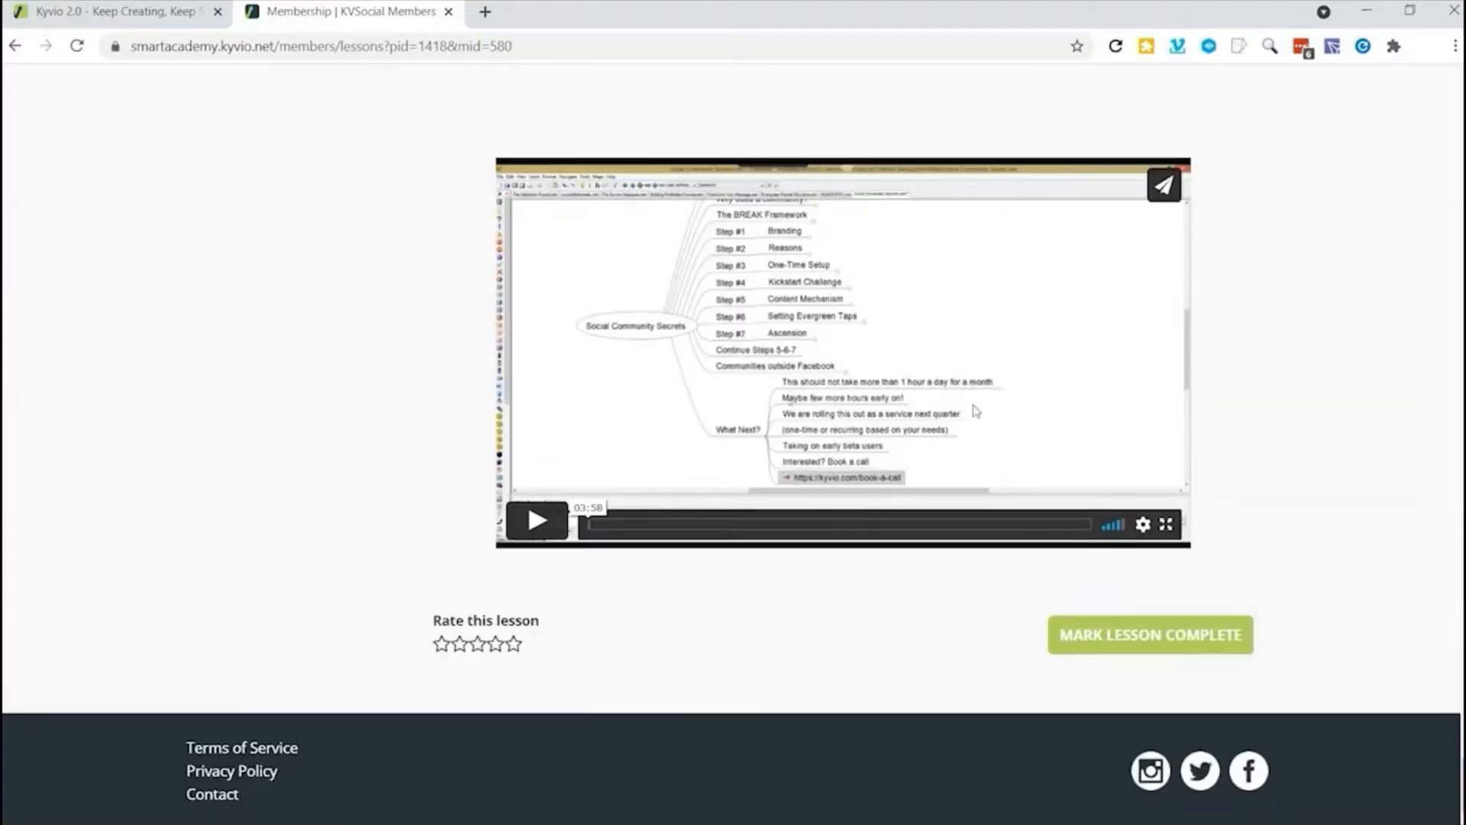
{"action": "left_click", "coordinate": [501, 643]}
{"action": "scroll", "coordinate": [993, 580], "scroll_direction": "up", "scroll_amount": 15}
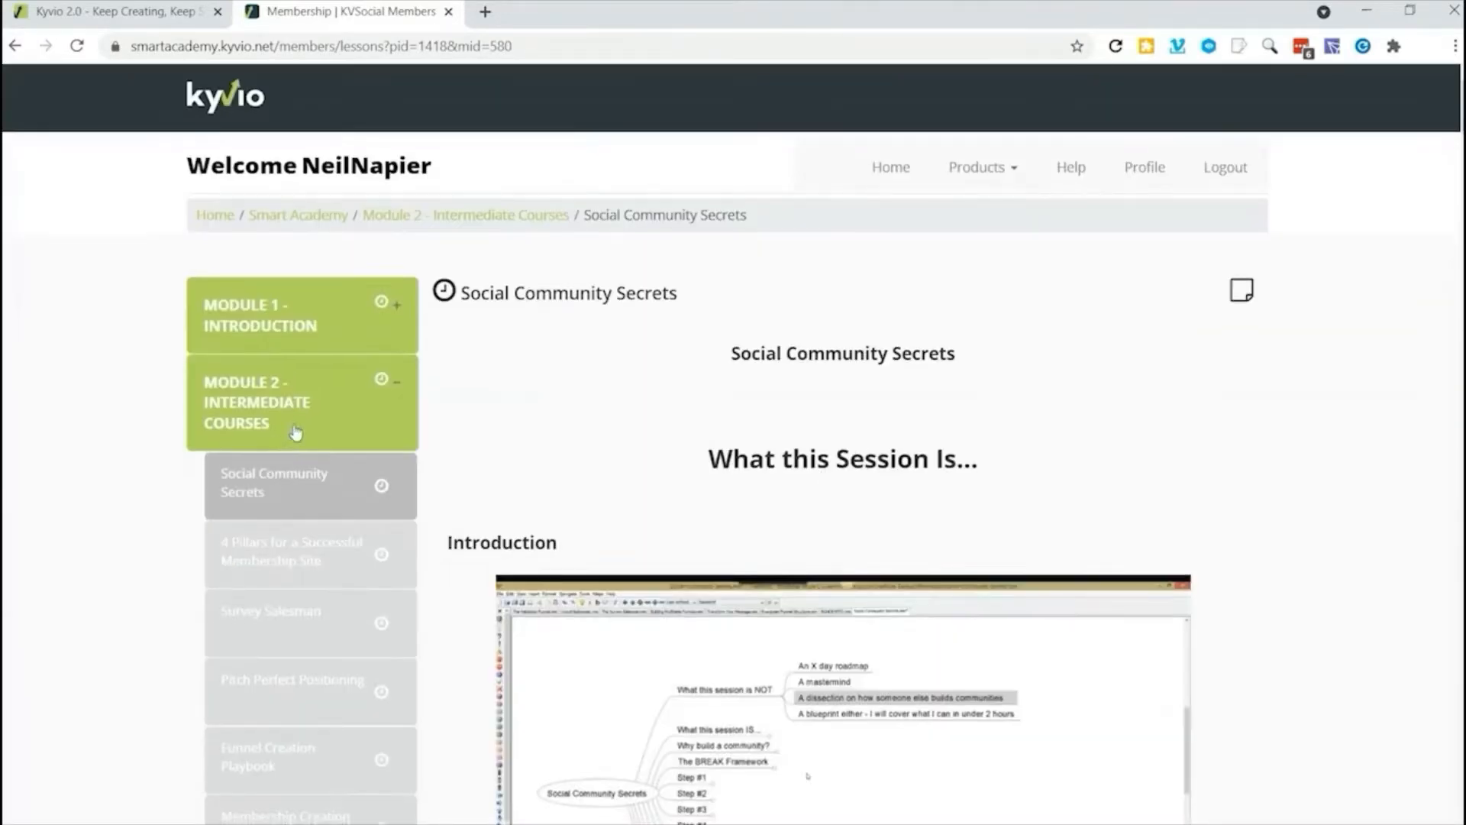
Step: Open the MyFirst1000 5-Day Course lesson in Module 3 - Advanced Courses and look over its introduction
{"action": "scroll", "coordinate": [296, 432], "scroll_direction": "down", "scroll_amount": 20}
{"action": "left_click", "coordinate": [268, 178]}
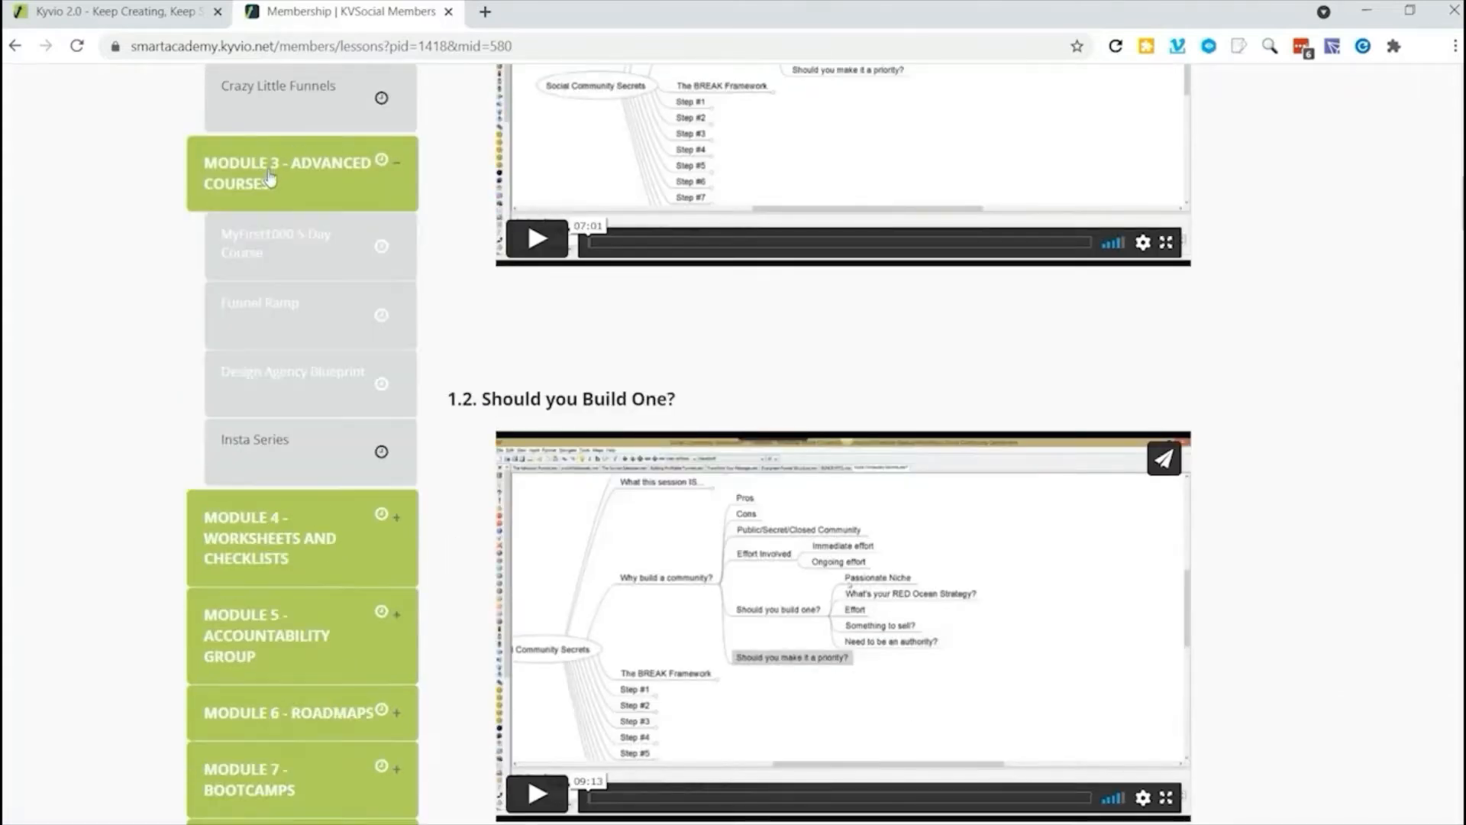
{"action": "left_click", "coordinate": [276, 244]}
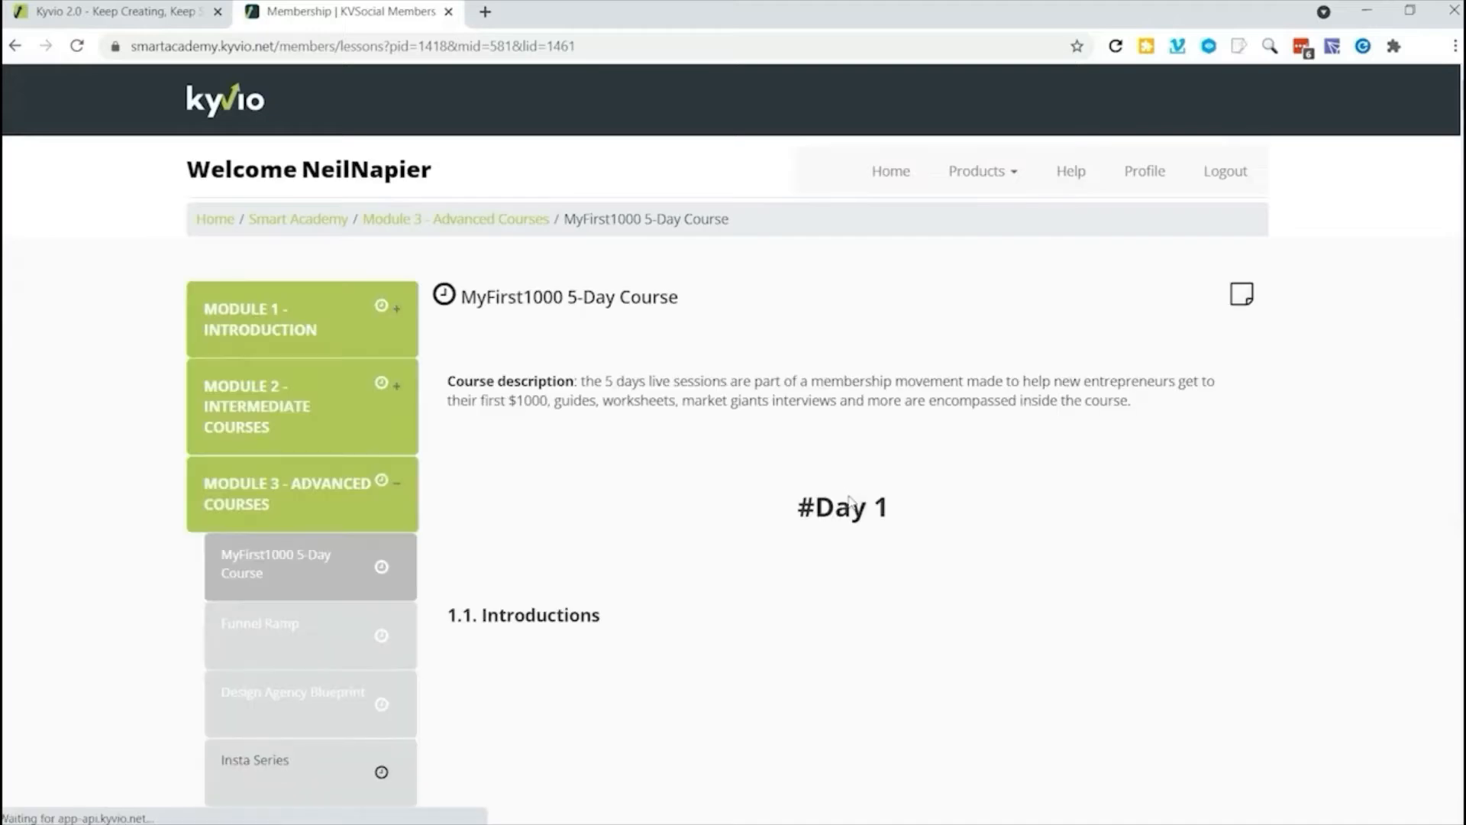
{"action": "scroll", "coordinate": [786, 489], "scroll_direction": "down", "scroll_amount": 5}
{"action": "scroll", "coordinate": [802, 512], "scroll_direction": "down", "scroll_amount": 3}
{"action": "scroll", "coordinate": [806, 518], "scroll_direction": "up", "scroll_amount": 6}
{"action": "scroll", "coordinate": [817, 508], "scroll_direction": "down", "scroll_amount": 1}
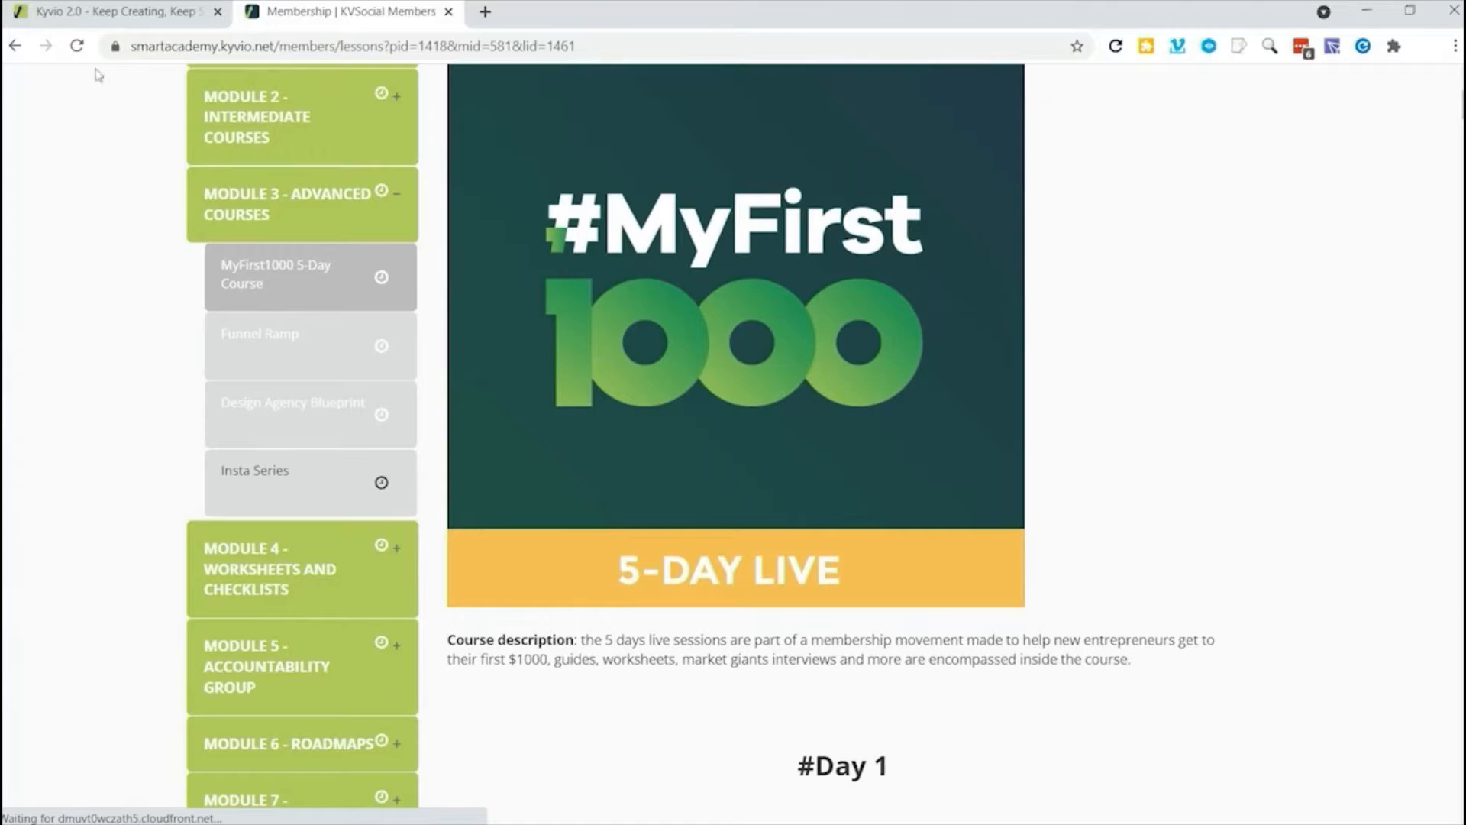
Step: Return to the Smart Products overview and start a new product of type Membership Product
{"action": "left_click", "coordinate": [92, 13]}
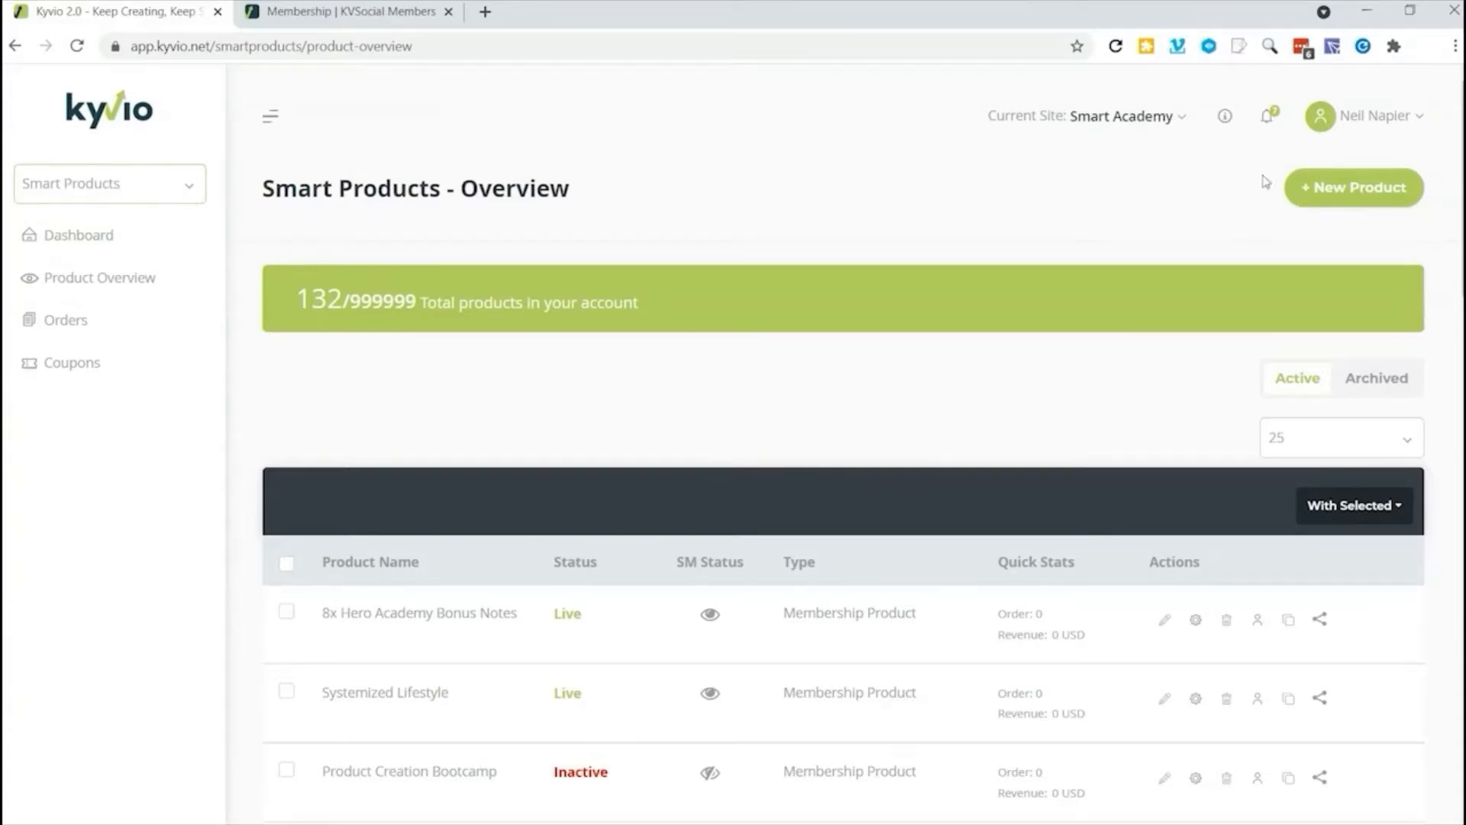
{"action": "left_click", "coordinate": [1367, 191]}
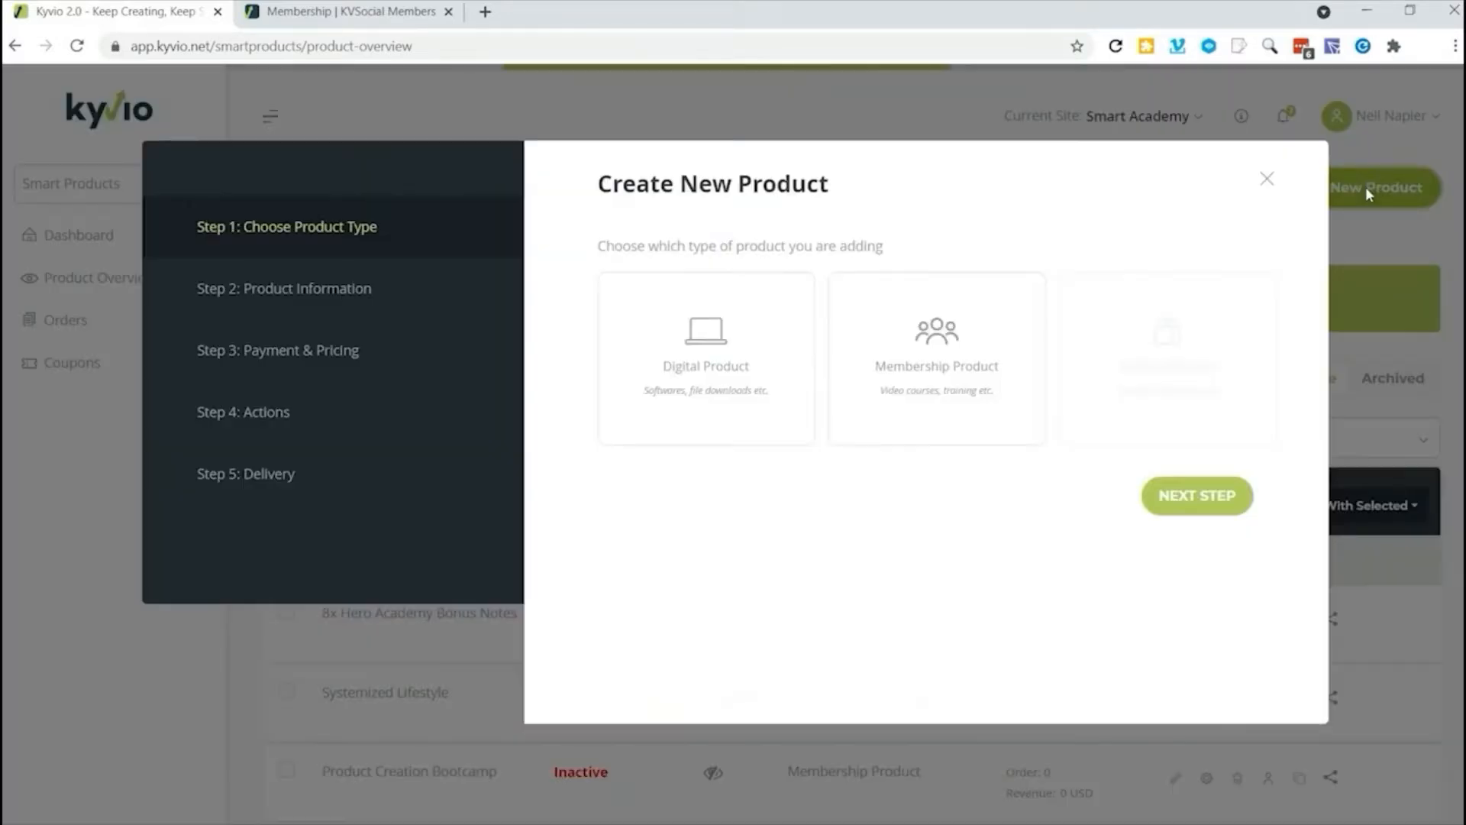
{"action": "left_click", "coordinate": [950, 359]}
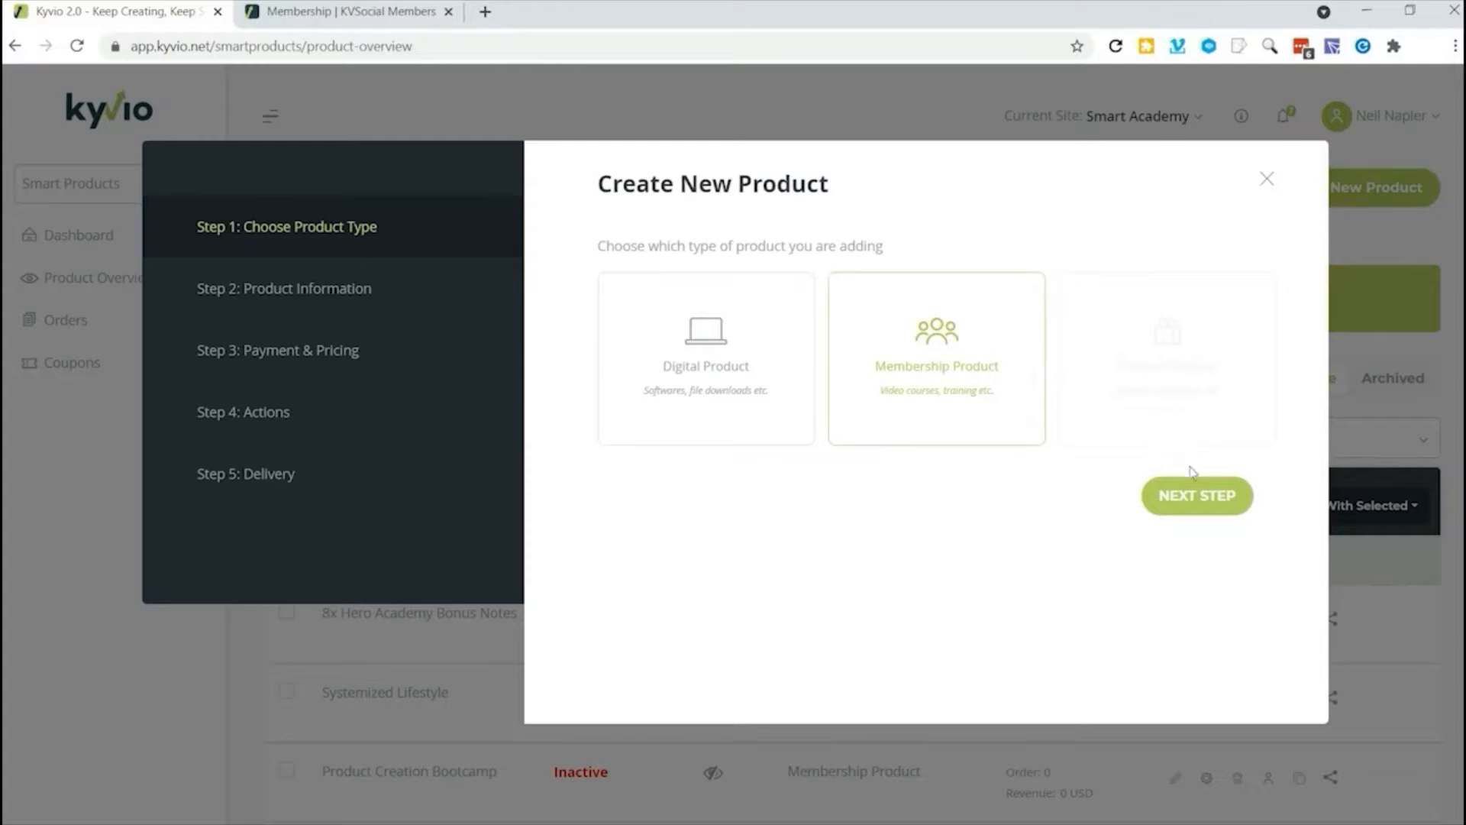
{"action": "left_click", "coordinate": [1199, 494]}
Step: Name the product "Influencer Marketing" and enter the description "This a training on being an influencer in marketings"
{"action": "left_click", "coordinate": [912, 289]}
{"action": "type", "text": "Influencer Marketing"}
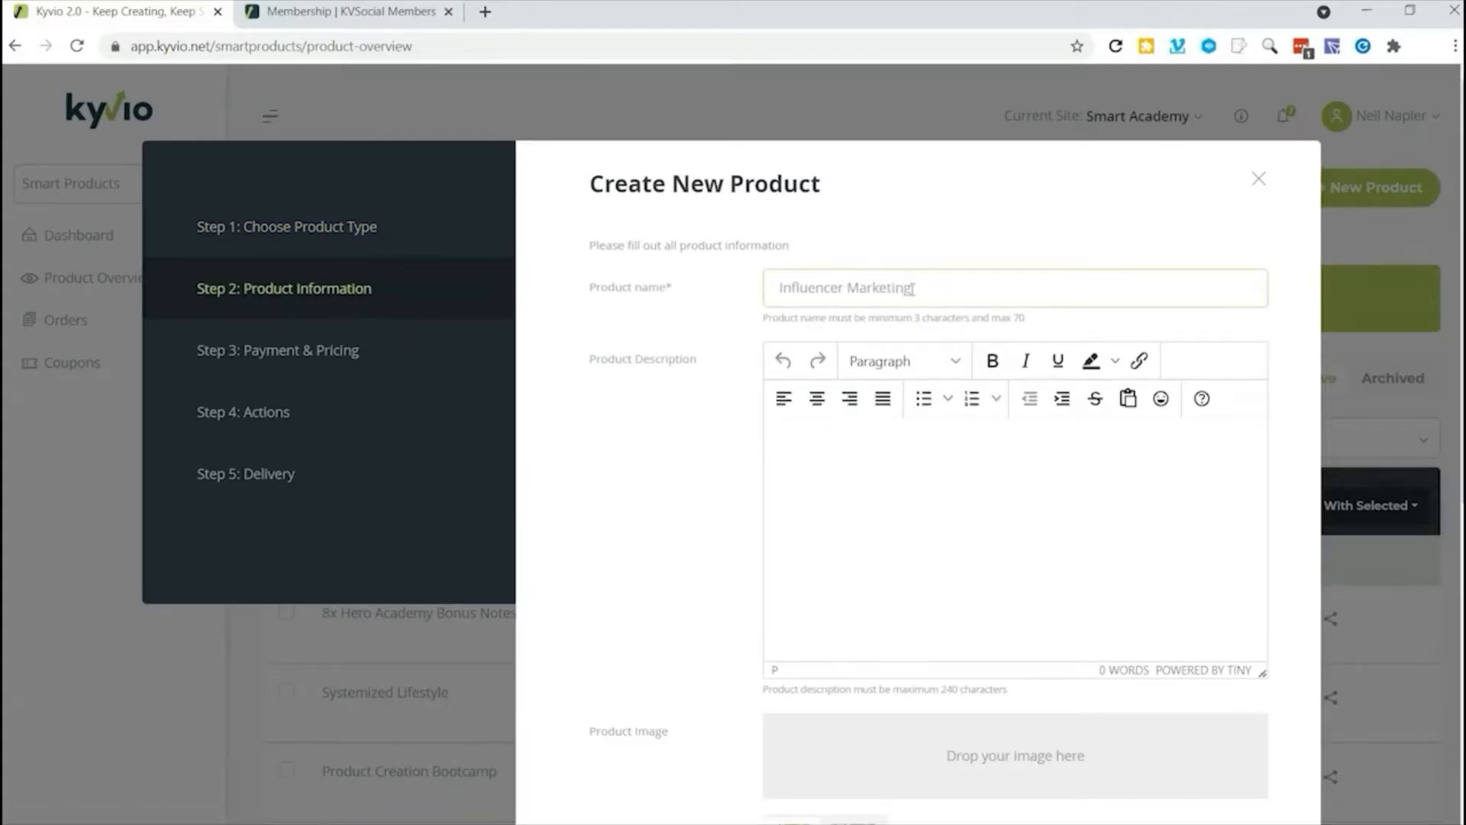
{"action": "left_click", "coordinate": [831, 443]}
{"action": "type", "text": "Thi"}
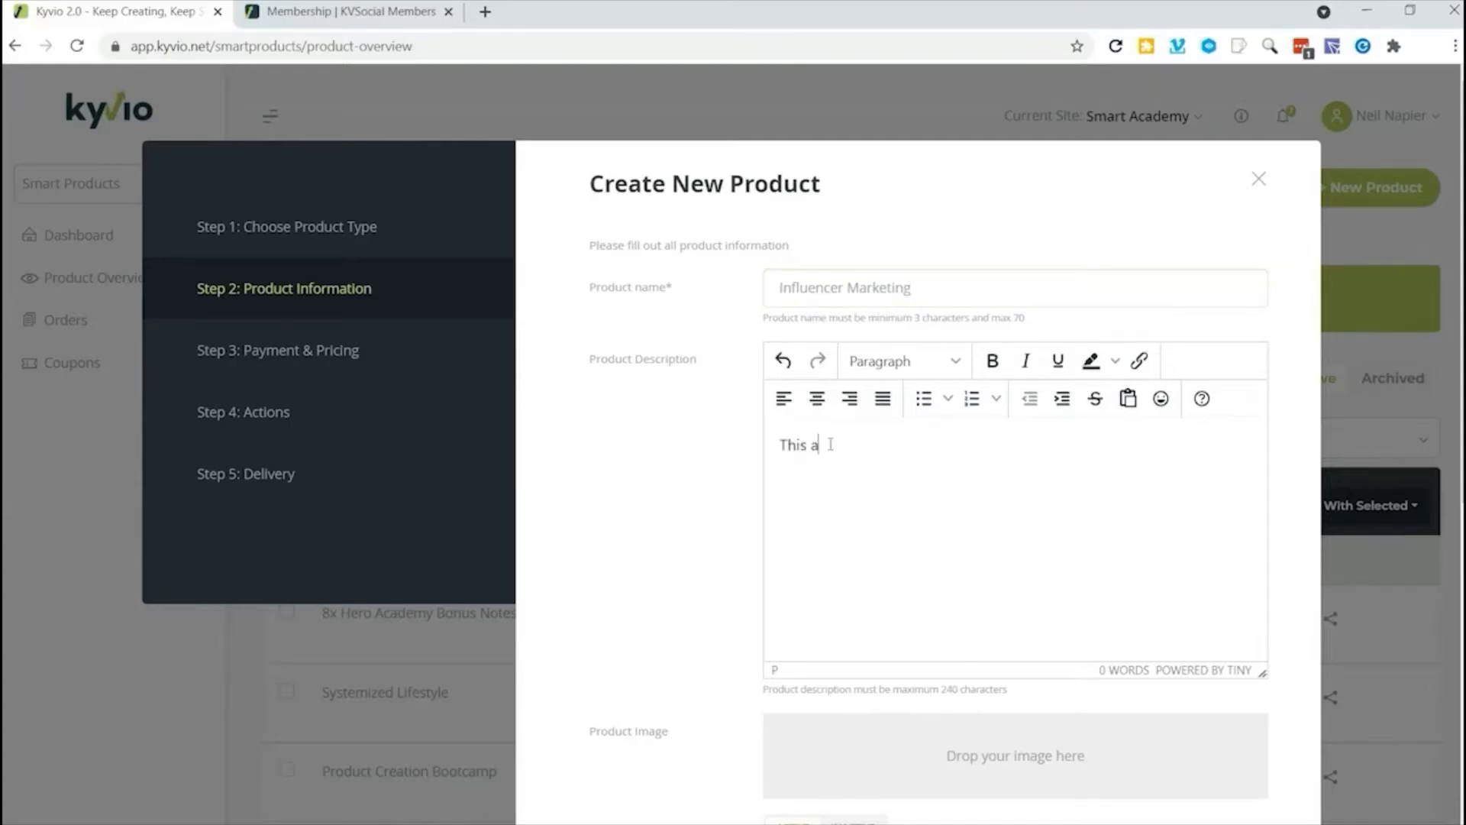
{"action": "type", "text": "s a training"}
{"action": "key", "text": "BackSpace"}
{"action": "type", "text": "ng on being an influencer in marketings"}
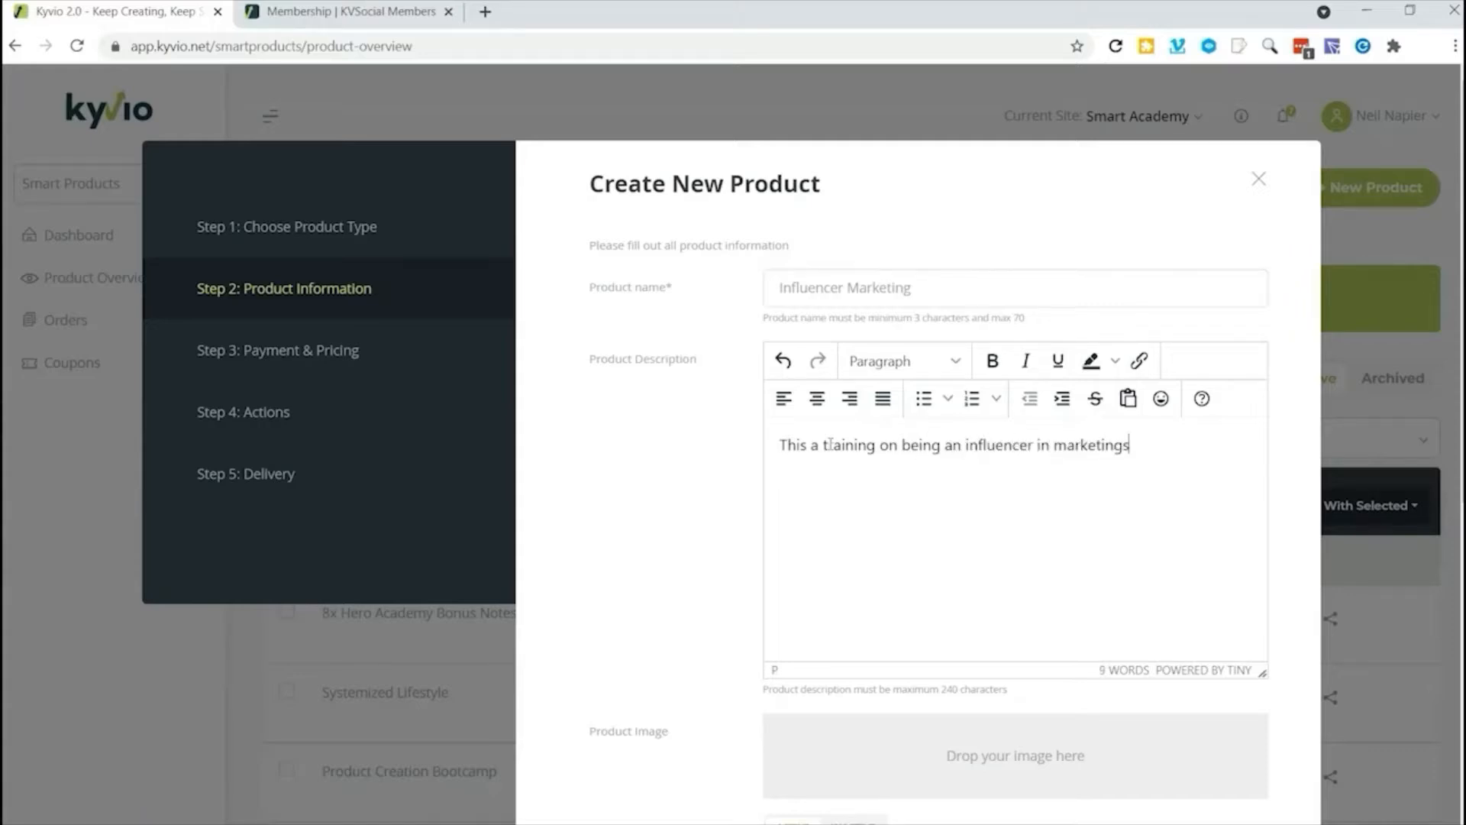
Step: Upload ims_bundle.png as the product image, cropping it slightly on both sides
{"action": "scroll", "coordinate": [993, 368], "scroll_direction": "down", "scroll_amount": 5}
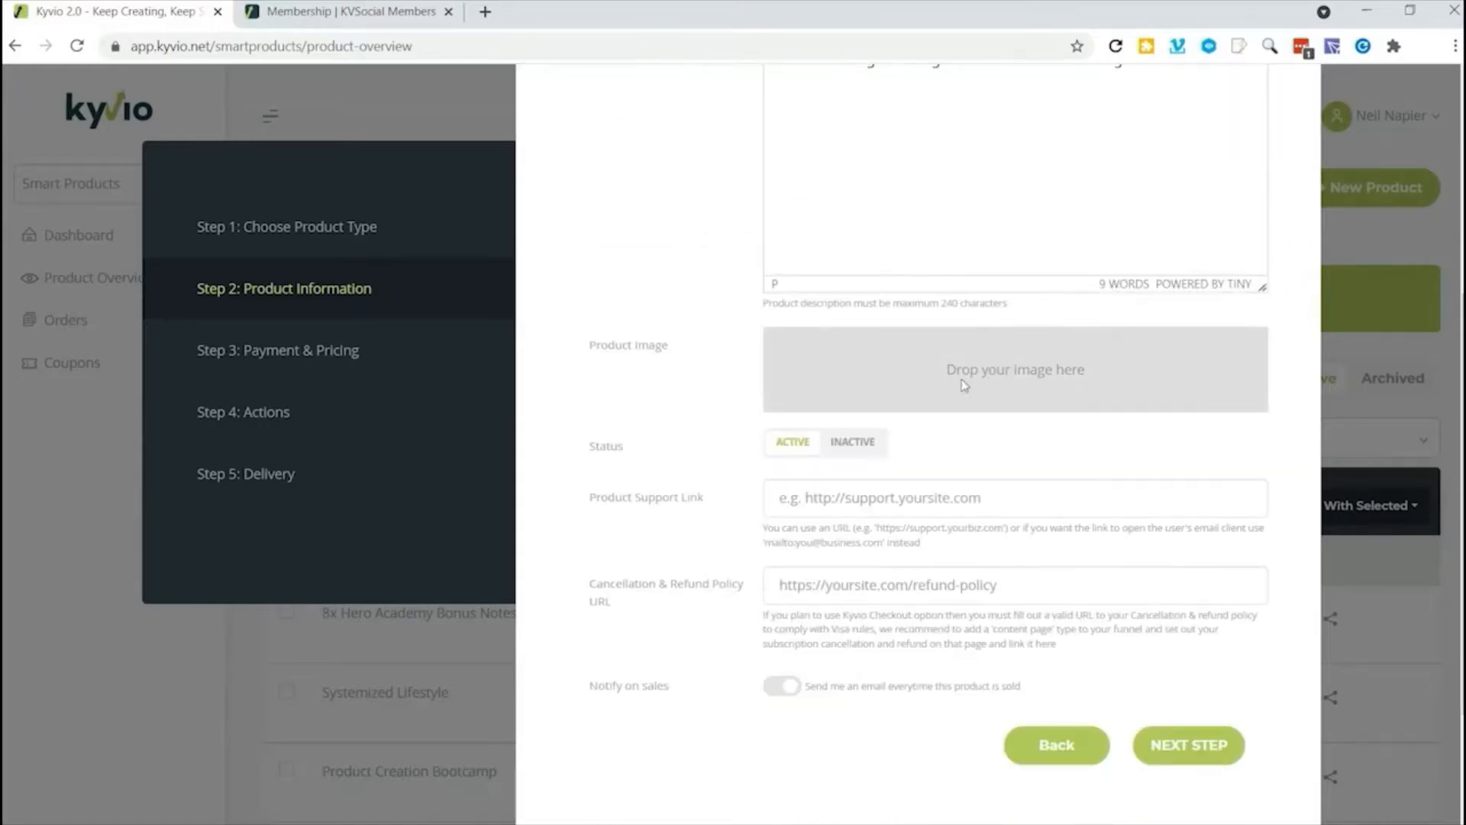
{"action": "left_click", "coordinate": [1239, 387]}
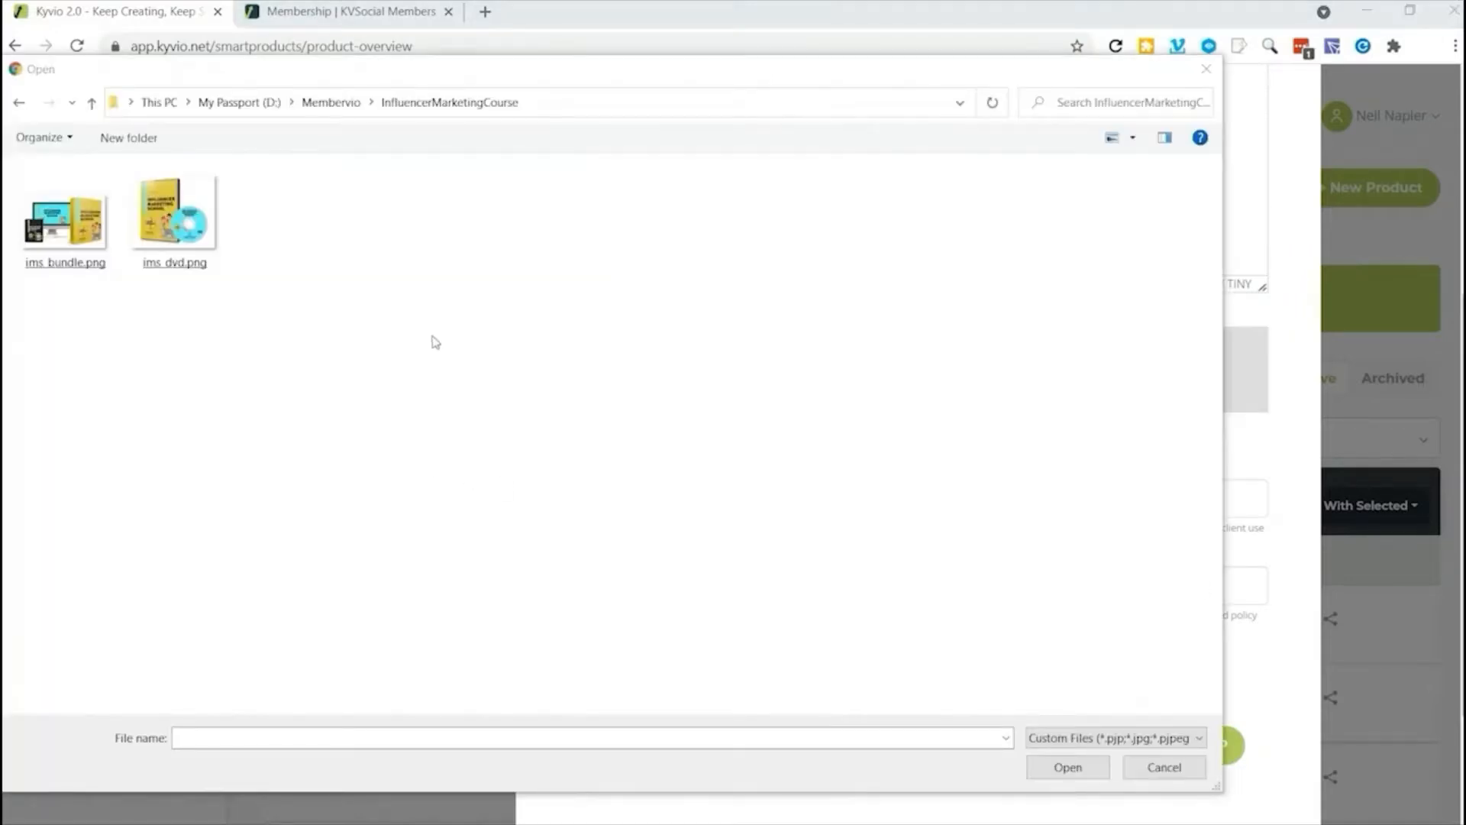
{"action": "double_click", "coordinate": [76, 251]}
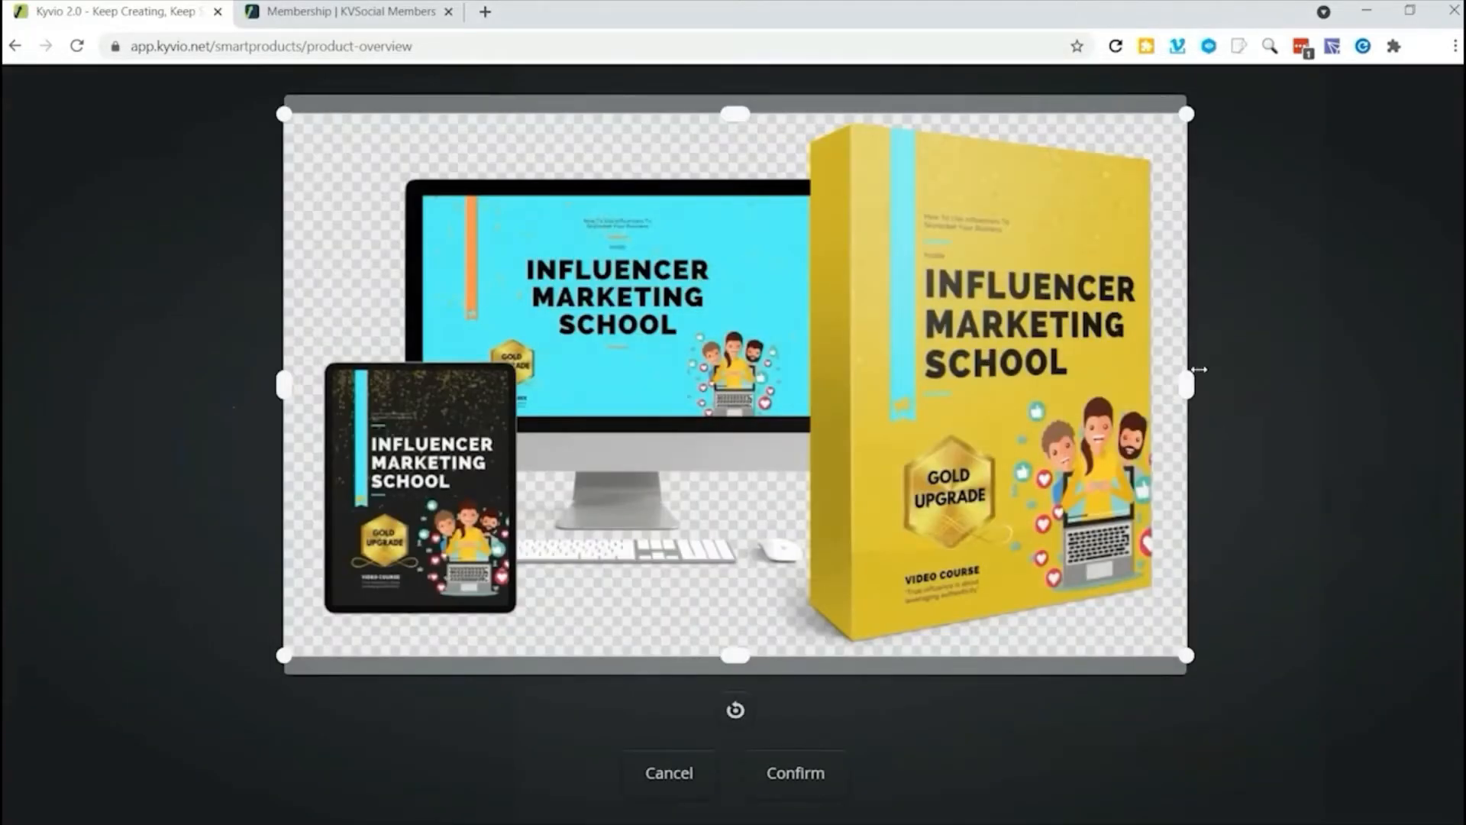
{"action": "left_click_drag", "start_coordinate": [1186, 386], "coordinate": [1172, 387]}
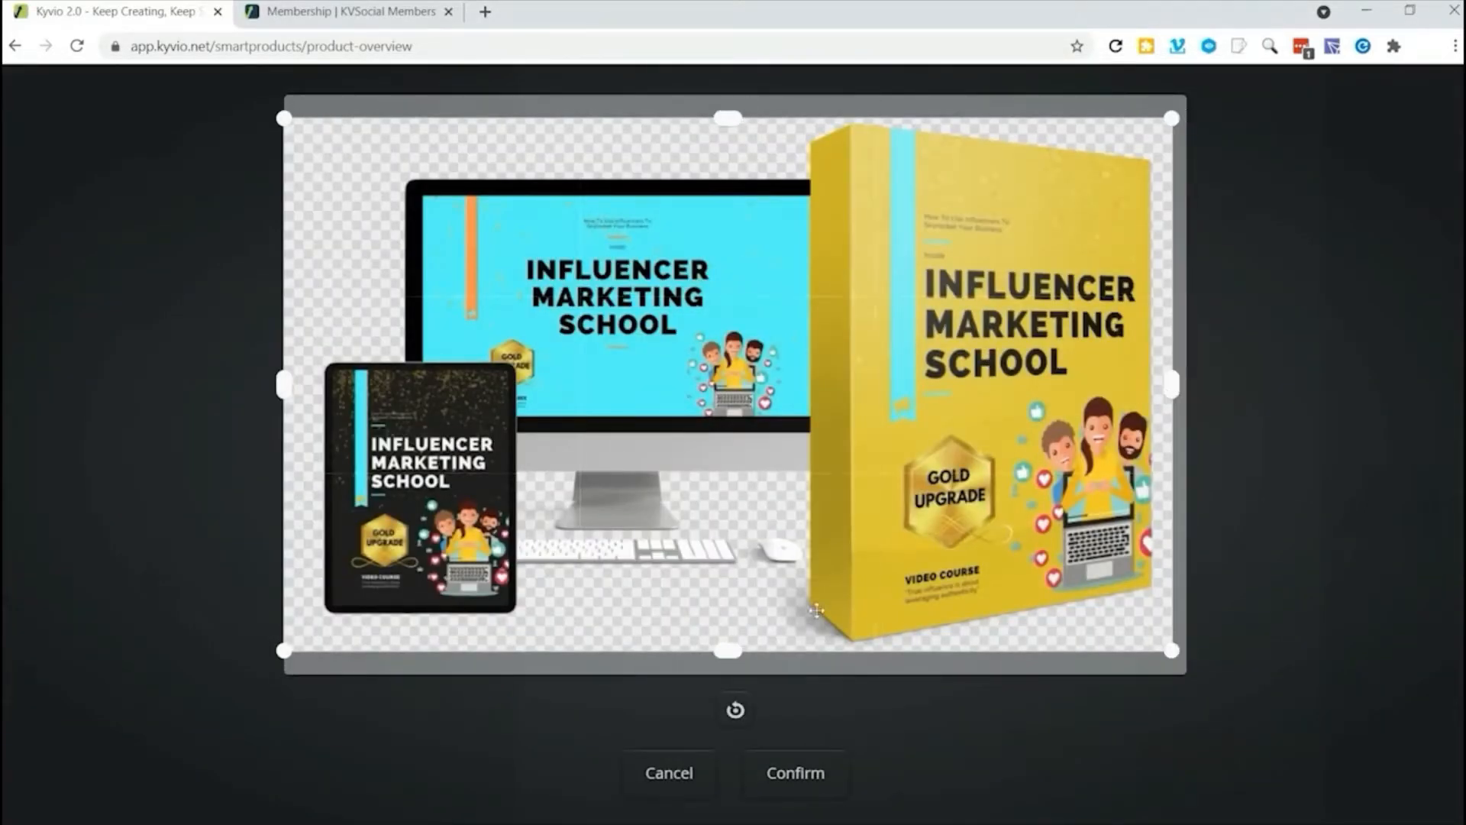
{"action": "left_click_drag", "start_coordinate": [282, 382], "coordinate": [298, 384]}
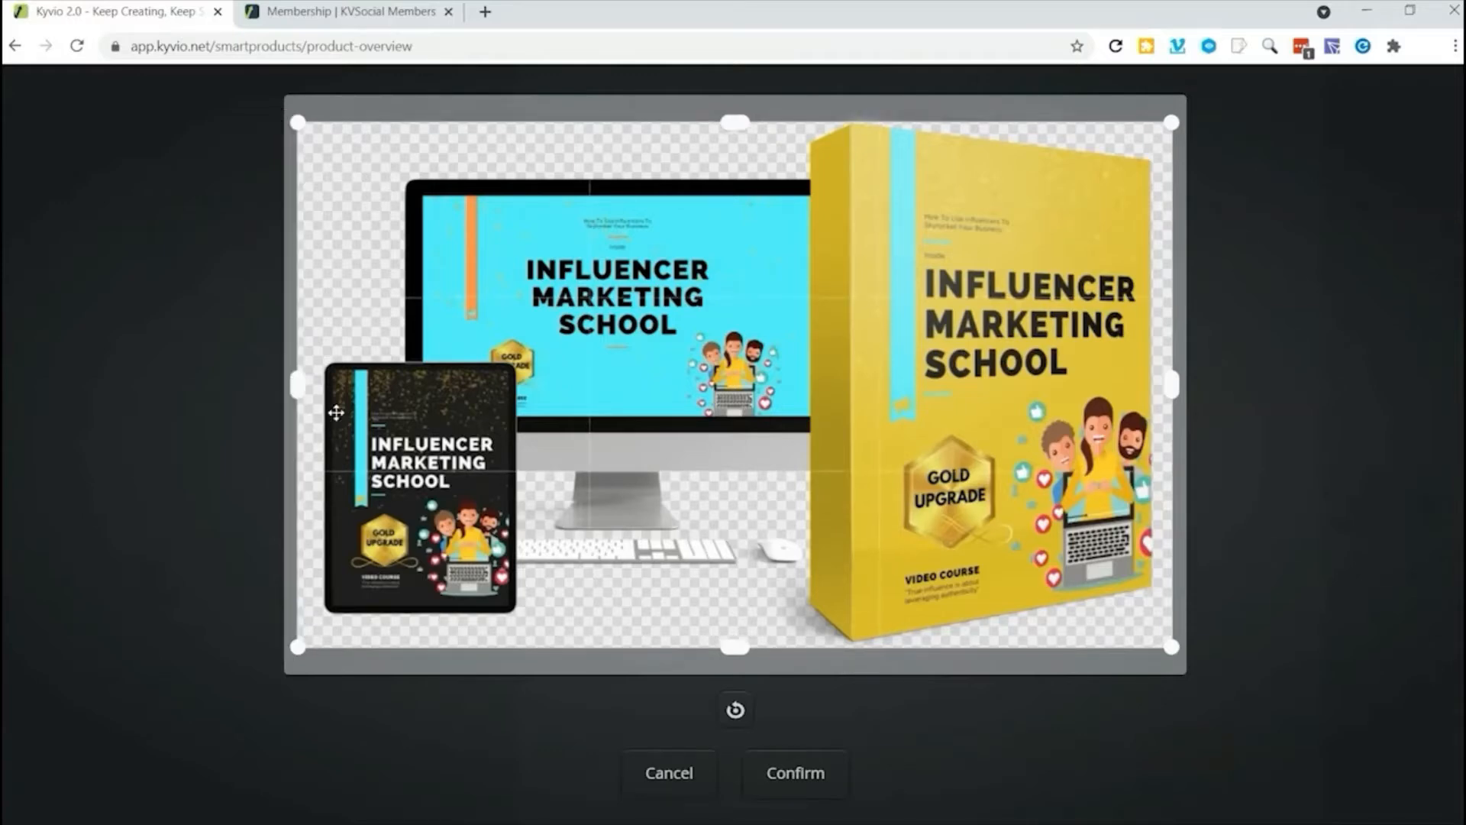
{"action": "left_click", "coordinate": [804, 773]}
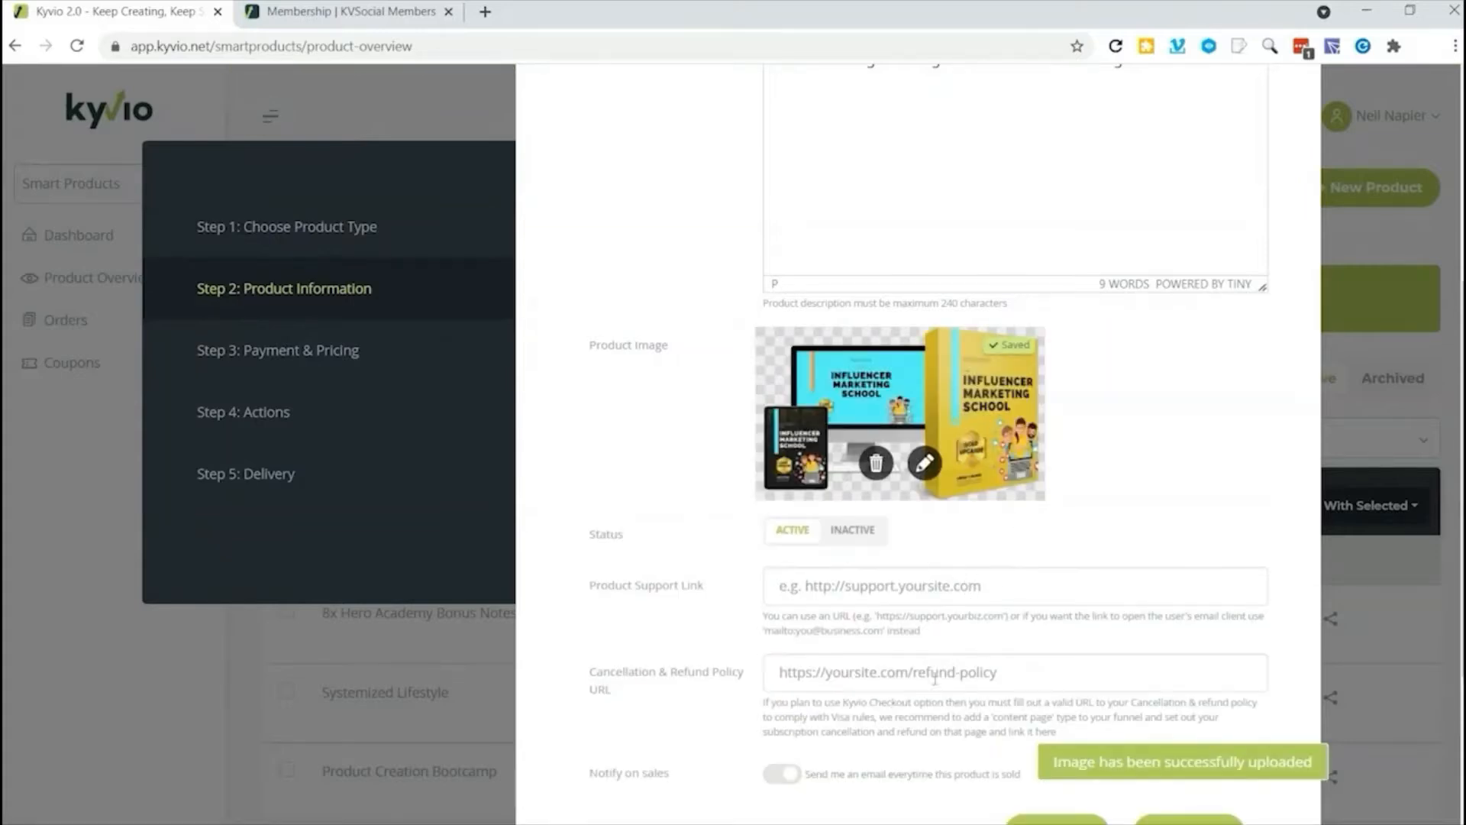
{"action": "scroll", "coordinate": [947, 661], "scroll_direction": "down", "scroll_amount": 3}
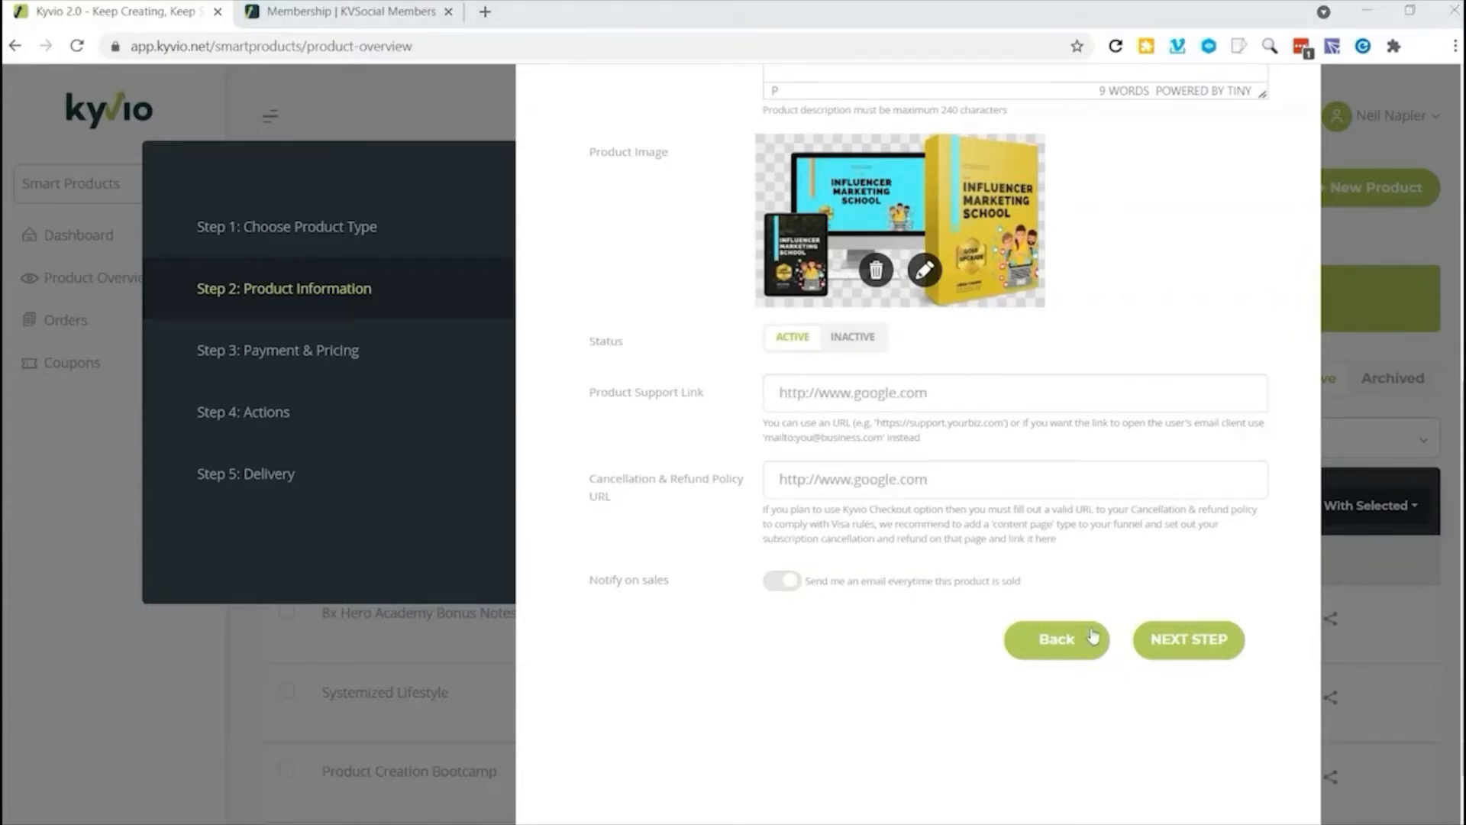
{"action": "left_click", "coordinate": [1188, 638]}
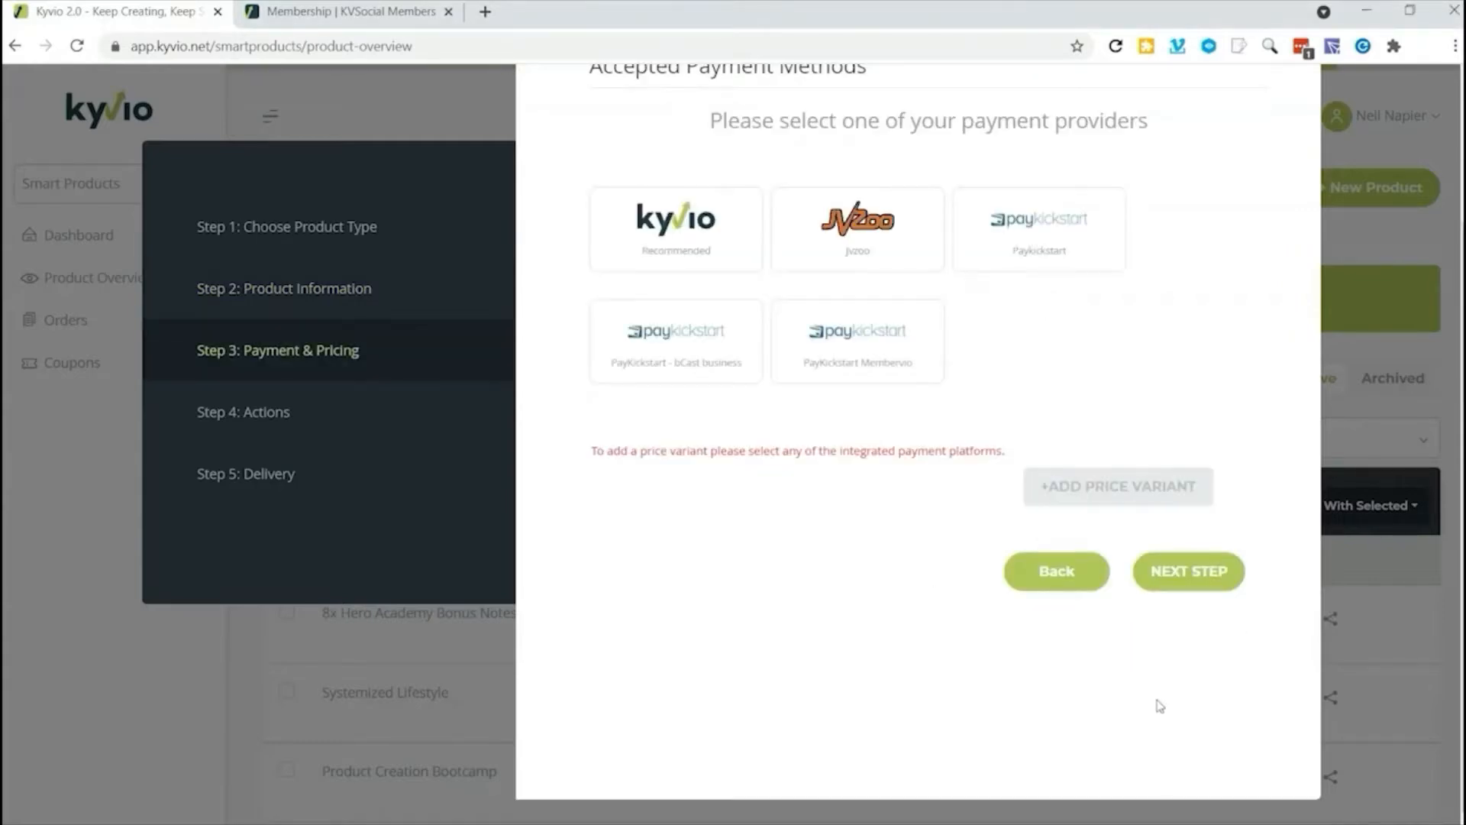
Step: Choose Kyvio as the payment provider and make the product free
{"action": "scroll", "coordinate": [1155, 464], "scroll_direction": "up", "scroll_amount": 2}
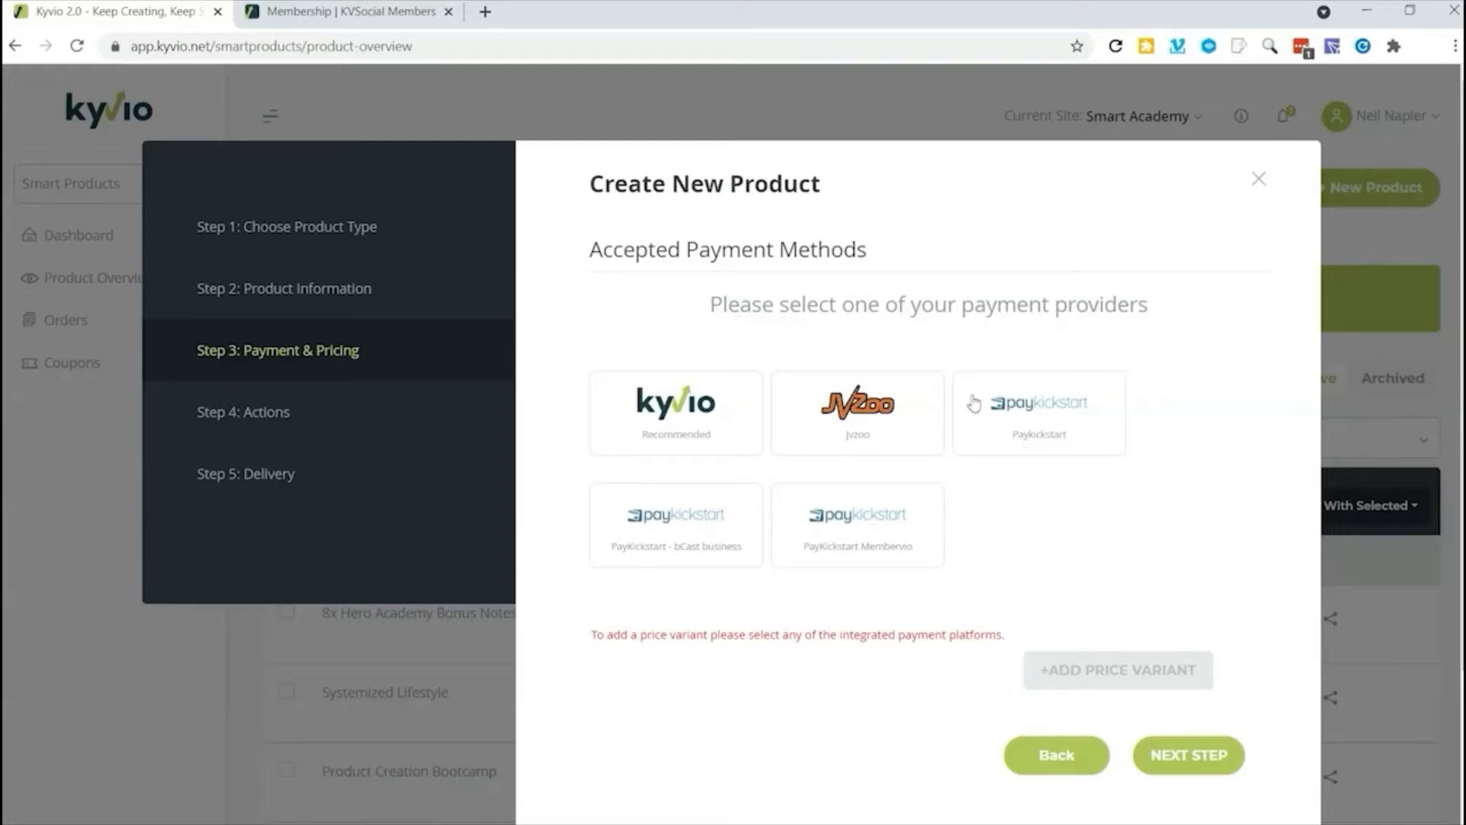
{"action": "left_click", "coordinate": [632, 435]}
{"action": "scroll", "coordinate": [848, 527], "scroll_direction": "down", "scroll_amount": 2}
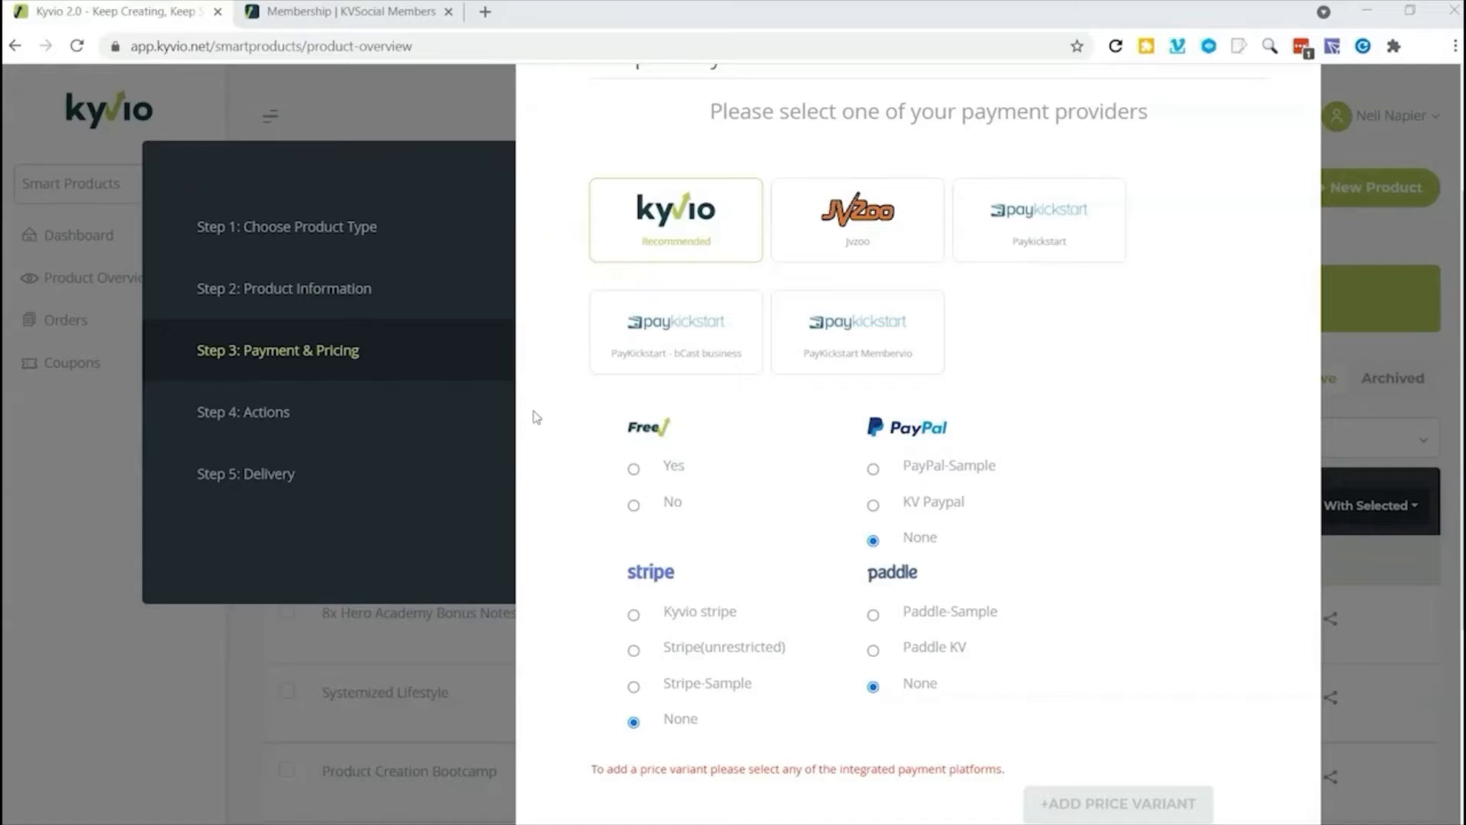
{"action": "left_click", "coordinate": [633, 469]}
{"action": "scroll", "coordinate": [962, 687], "scroll_direction": "down", "scroll_amount": 3}
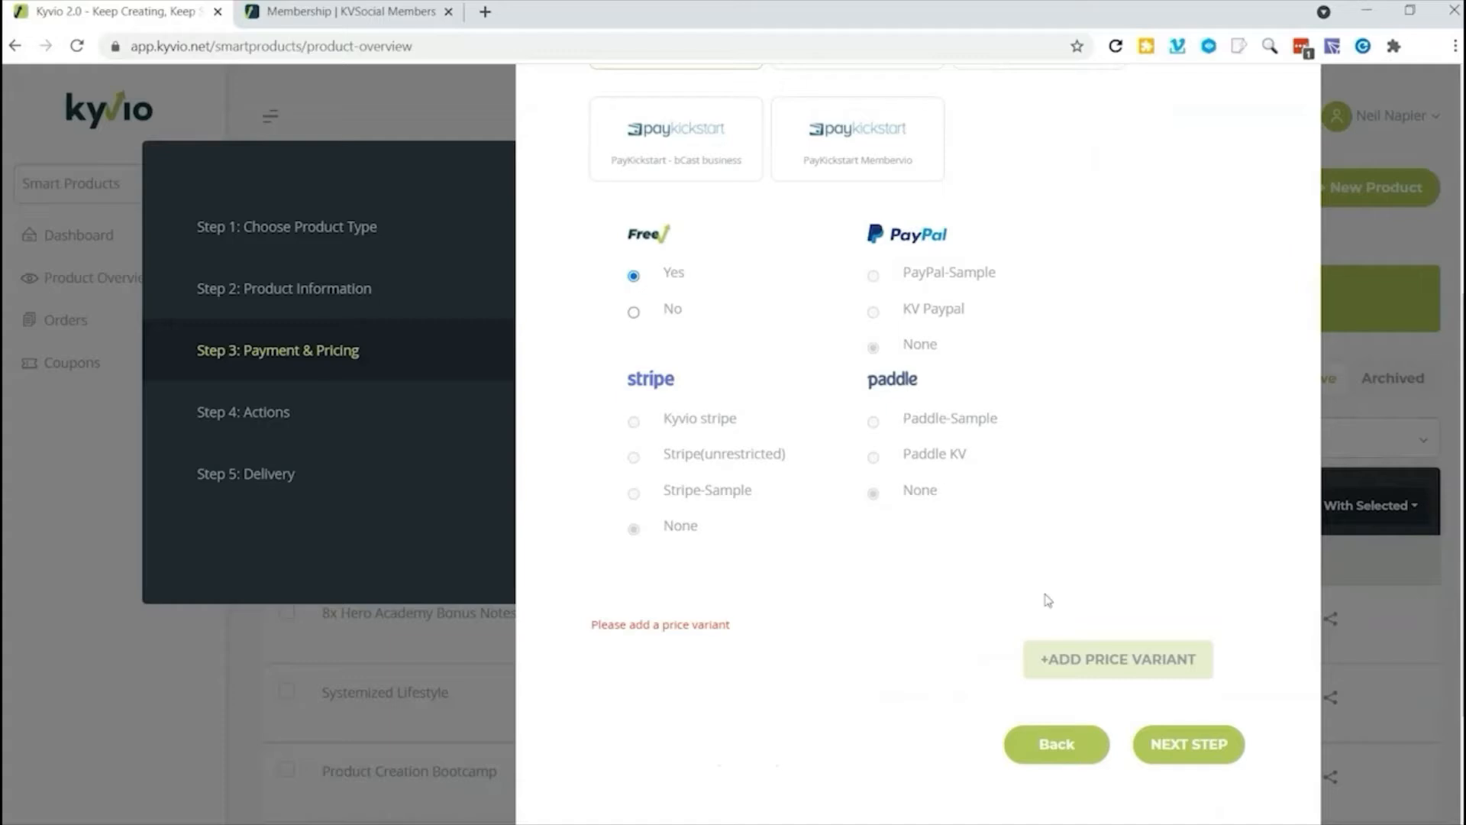
Step: Add a price variant named "Free" with the description "No charge" to the product
{"action": "left_click", "coordinate": [1134, 676]}
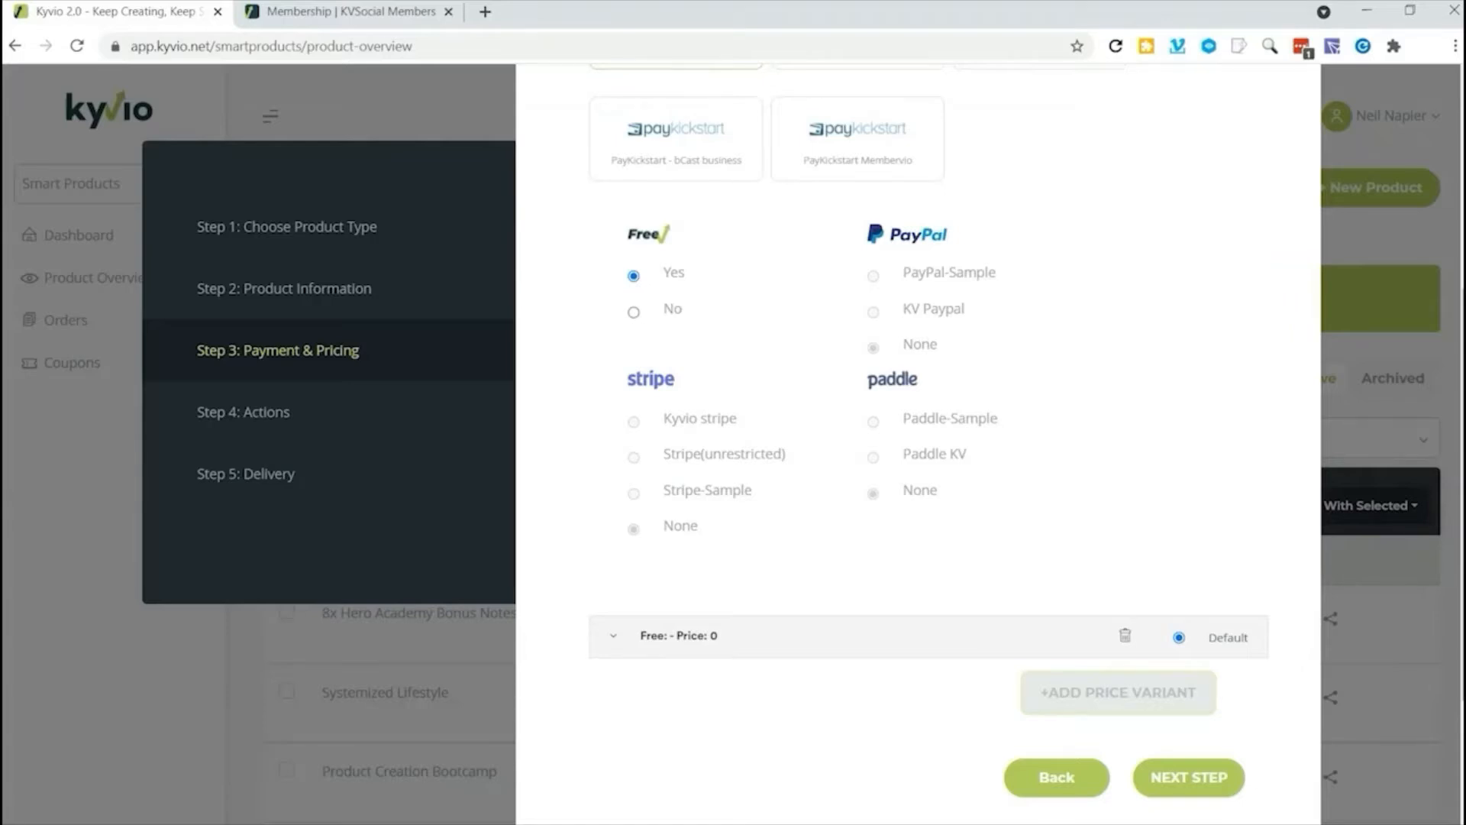
{"action": "left_click", "coordinate": [1185, 777]}
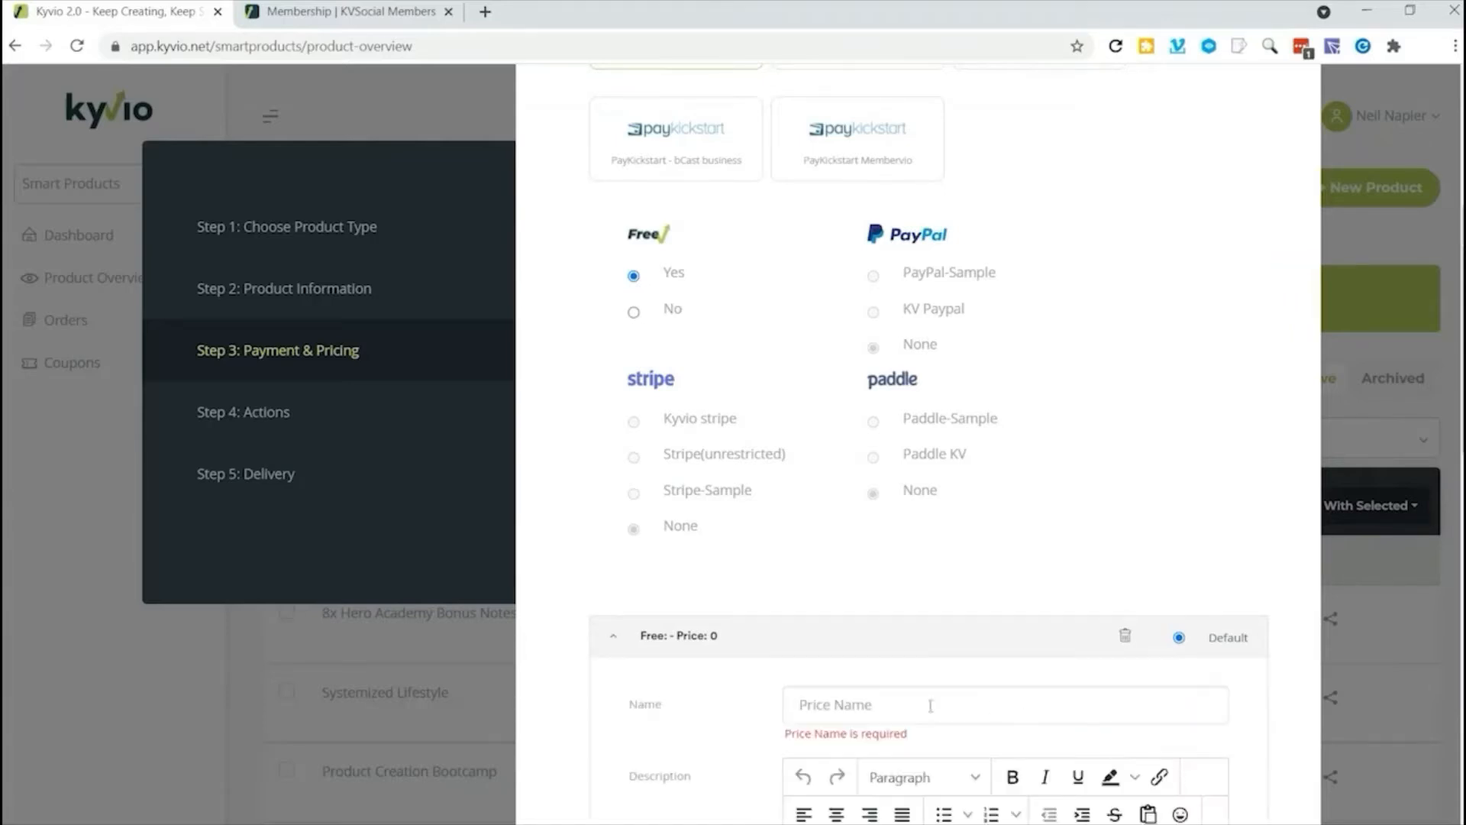
{"action": "scroll", "coordinate": [993, 708], "scroll_direction": "down", "scroll_amount": 3}
{"action": "left_click", "coordinate": [867, 512]}
{"action": "type", "text": "Free"}
{"action": "left_click", "coordinate": [898, 677]}
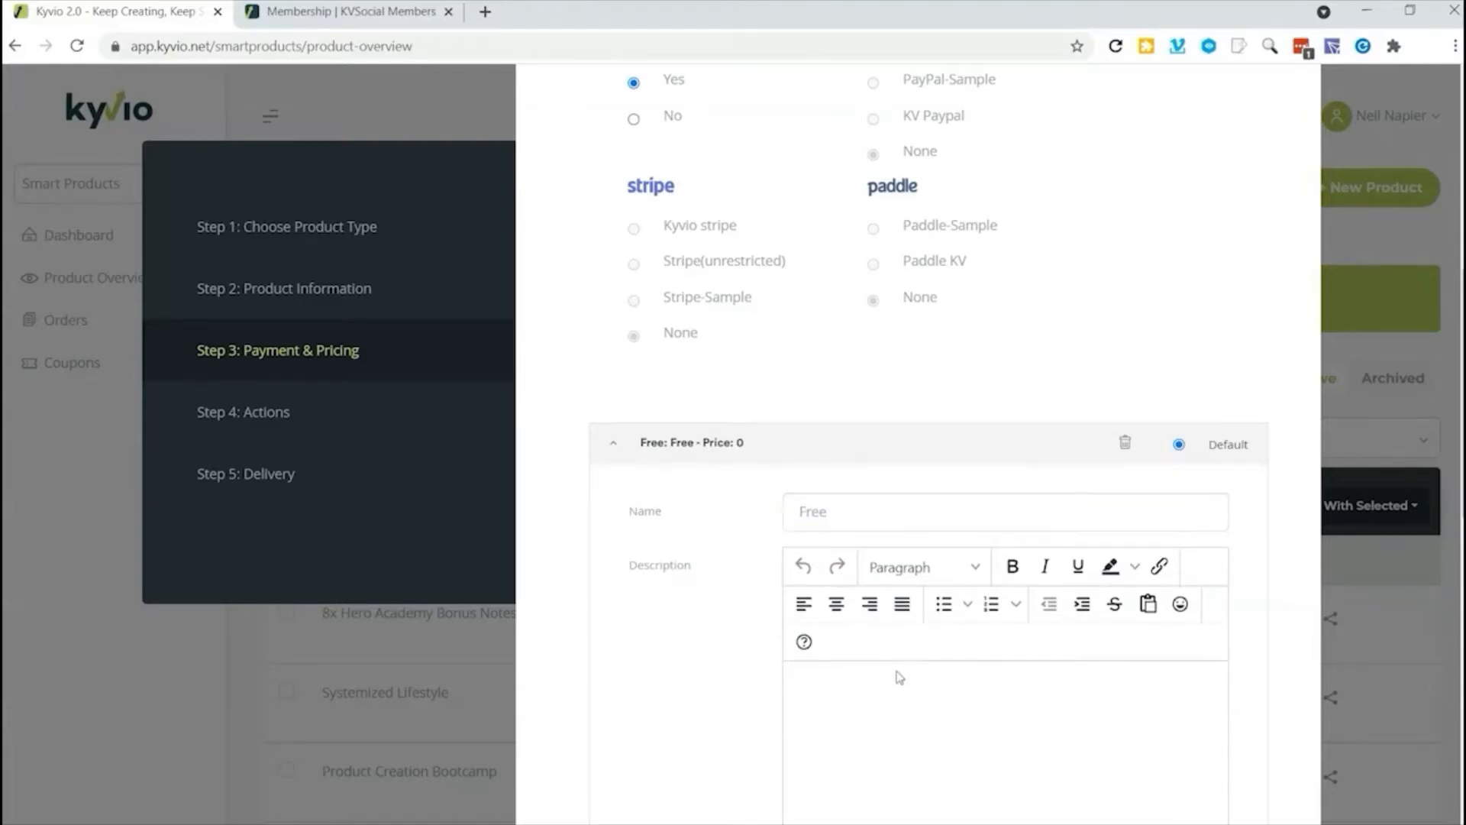
{"action": "type", "text": "No charge"}
{"action": "scroll", "coordinate": [898, 670], "scroll_direction": "down", "scroll_amount": 8}
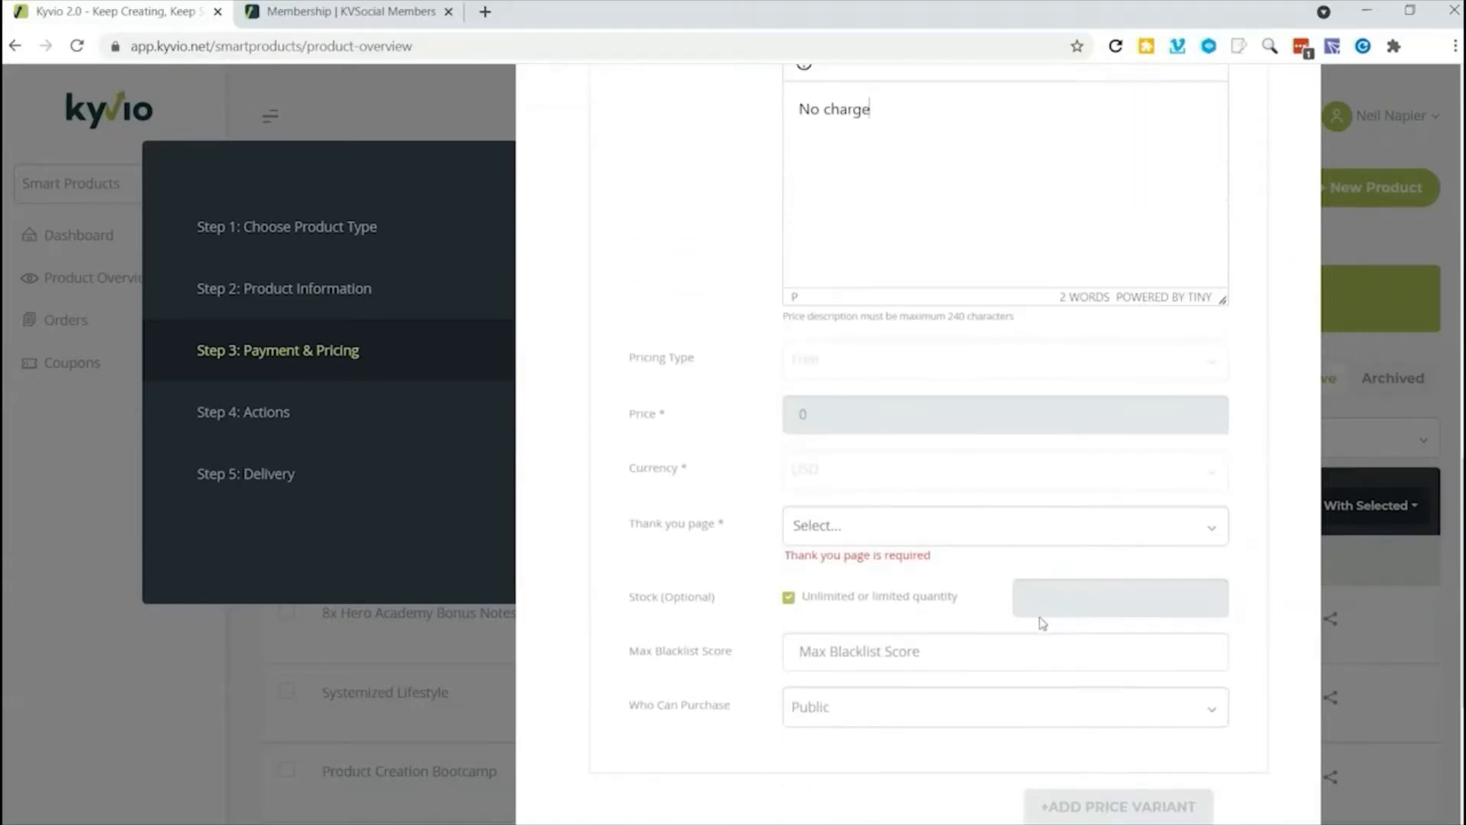
Step: Set the price variant's thank you page to the enabled ThankYou page and continue to the product actions
{"action": "left_click", "coordinate": [892, 531]}
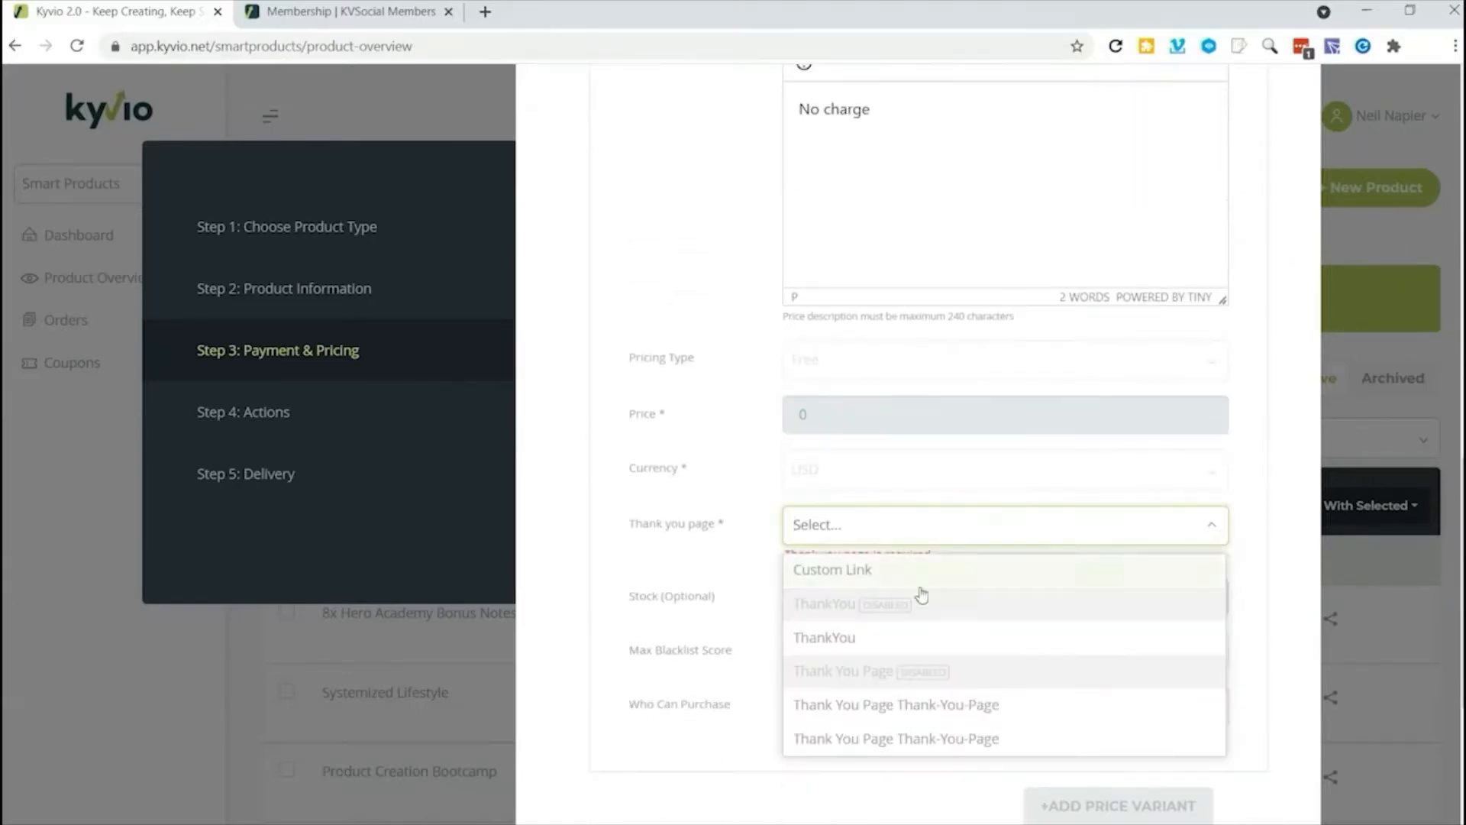
{"action": "left_click", "coordinate": [824, 640]}
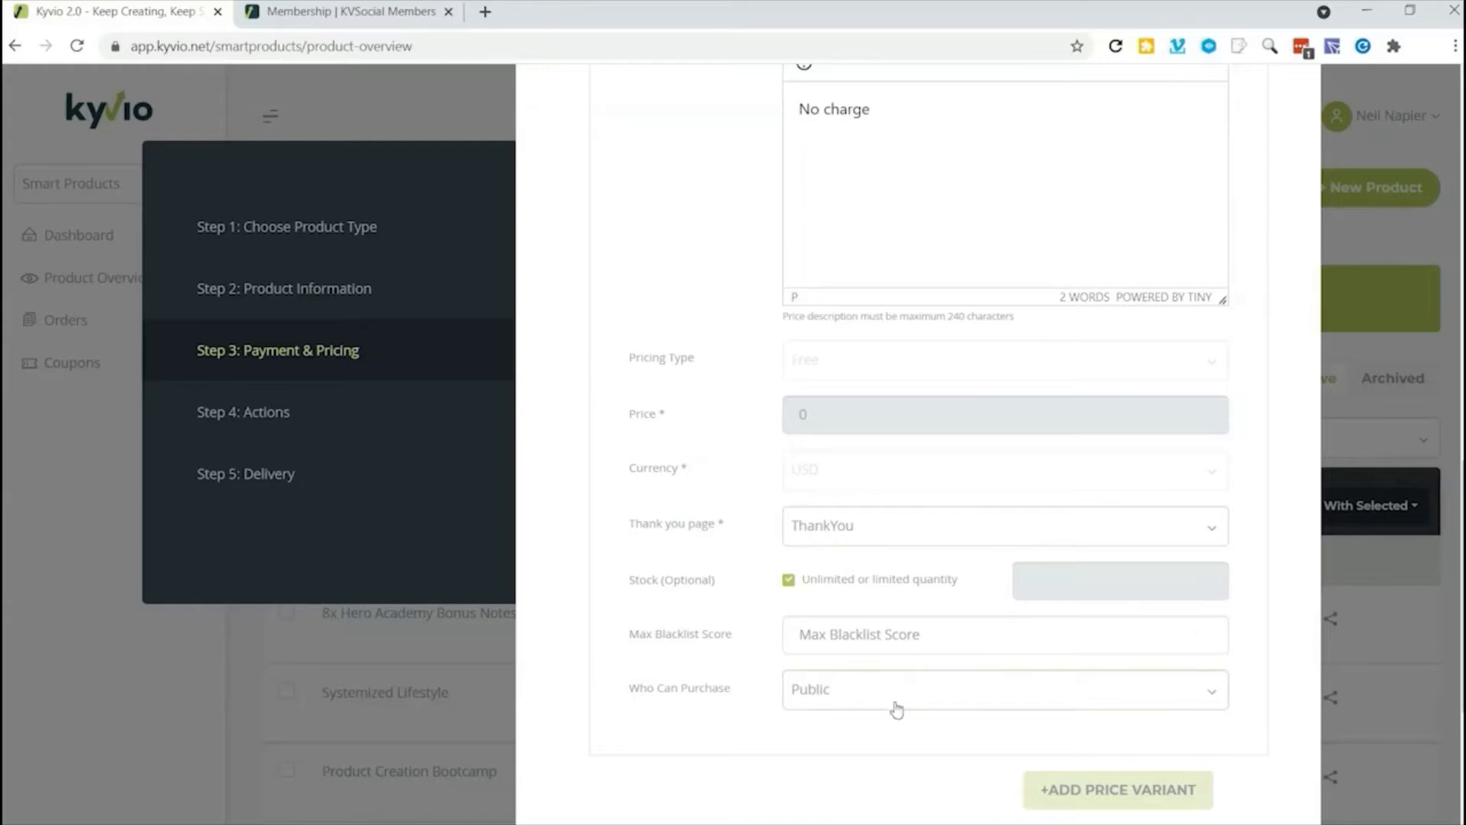
{"action": "scroll", "coordinate": [1069, 790], "scroll_direction": "down", "scroll_amount": 3}
{"action": "left_click", "coordinate": [1174, 587]}
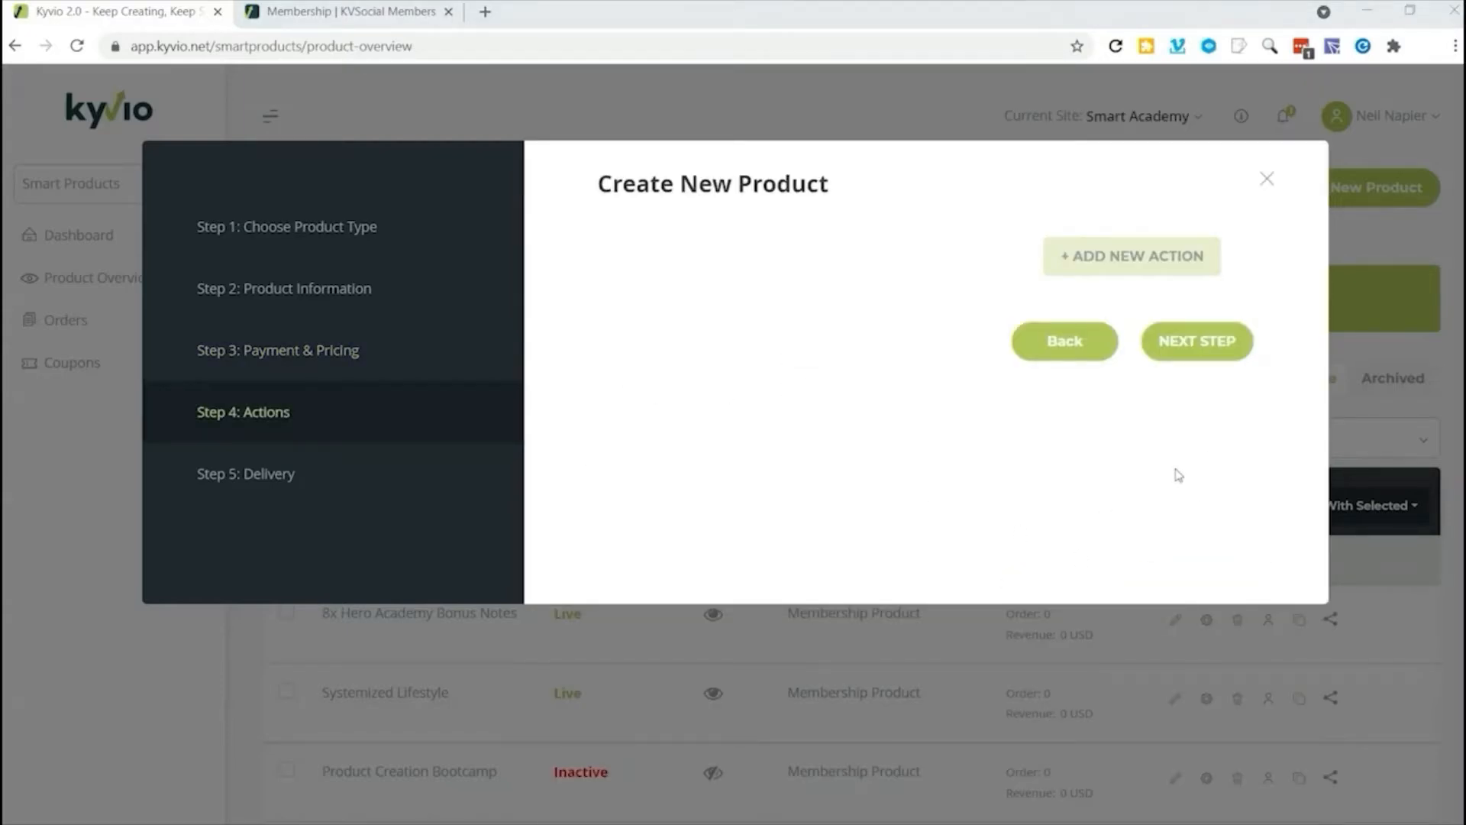
Step: Skip adding actions, review the default welcome email and create the product
{"action": "left_click", "coordinate": [1218, 355]}
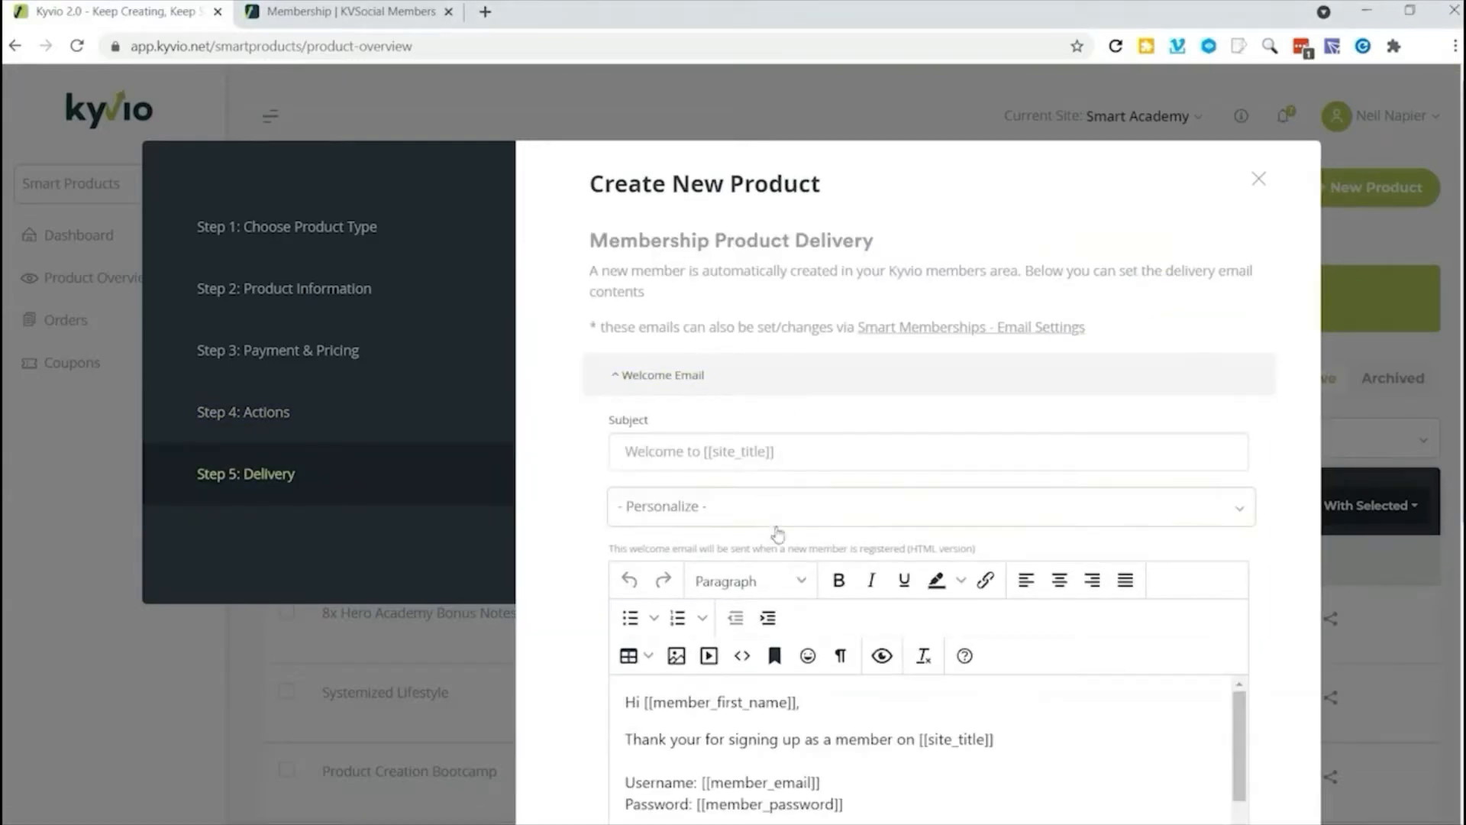
{"action": "scroll", "coordinate": [970, 593], "scroll_direction": "down", "scroll_amount": 2}
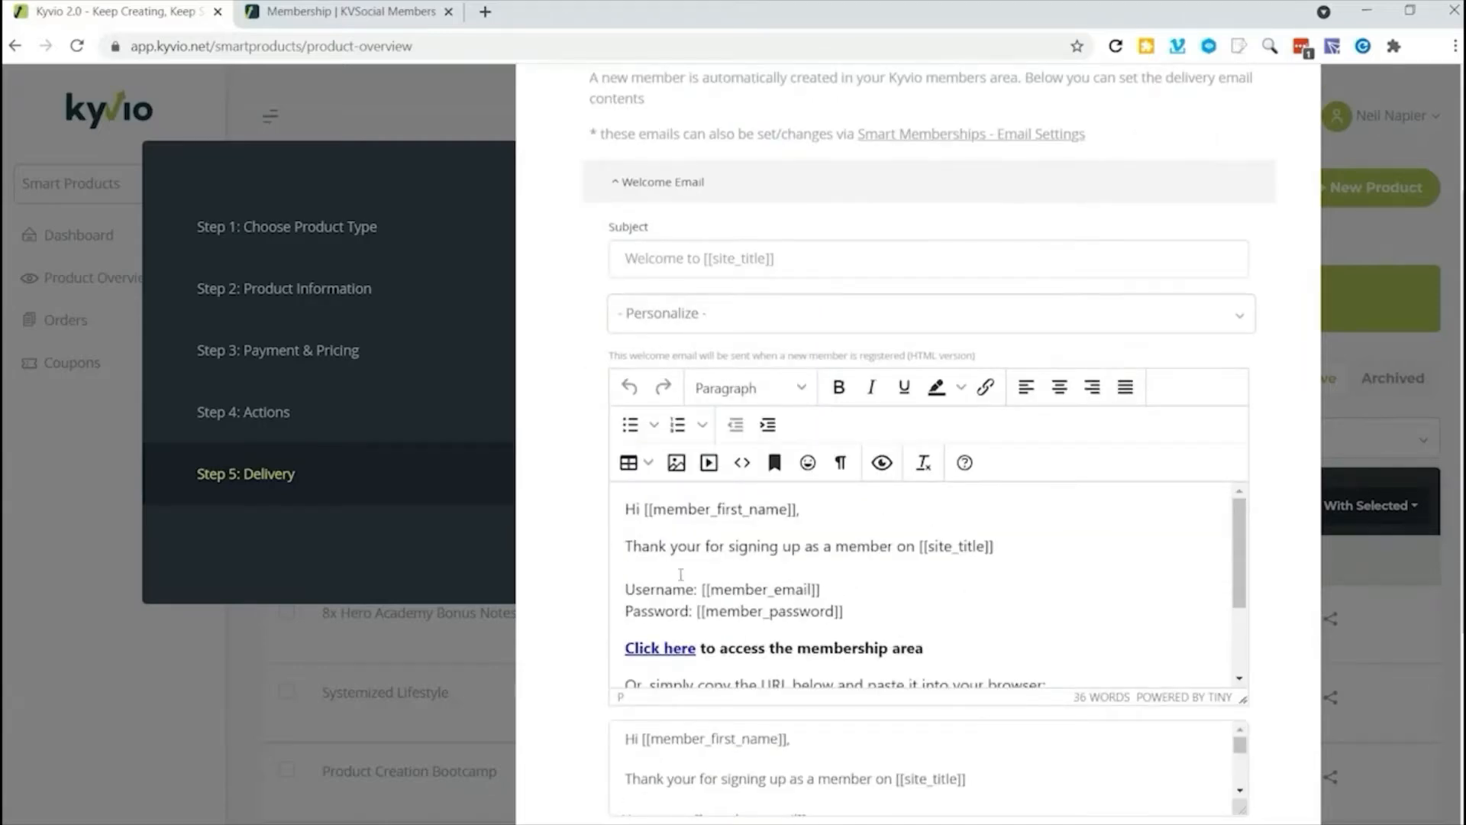
{"action": "scroll", "coordinate": [680, 575], "scroll_direction": "down", "scroll_amount": 3}
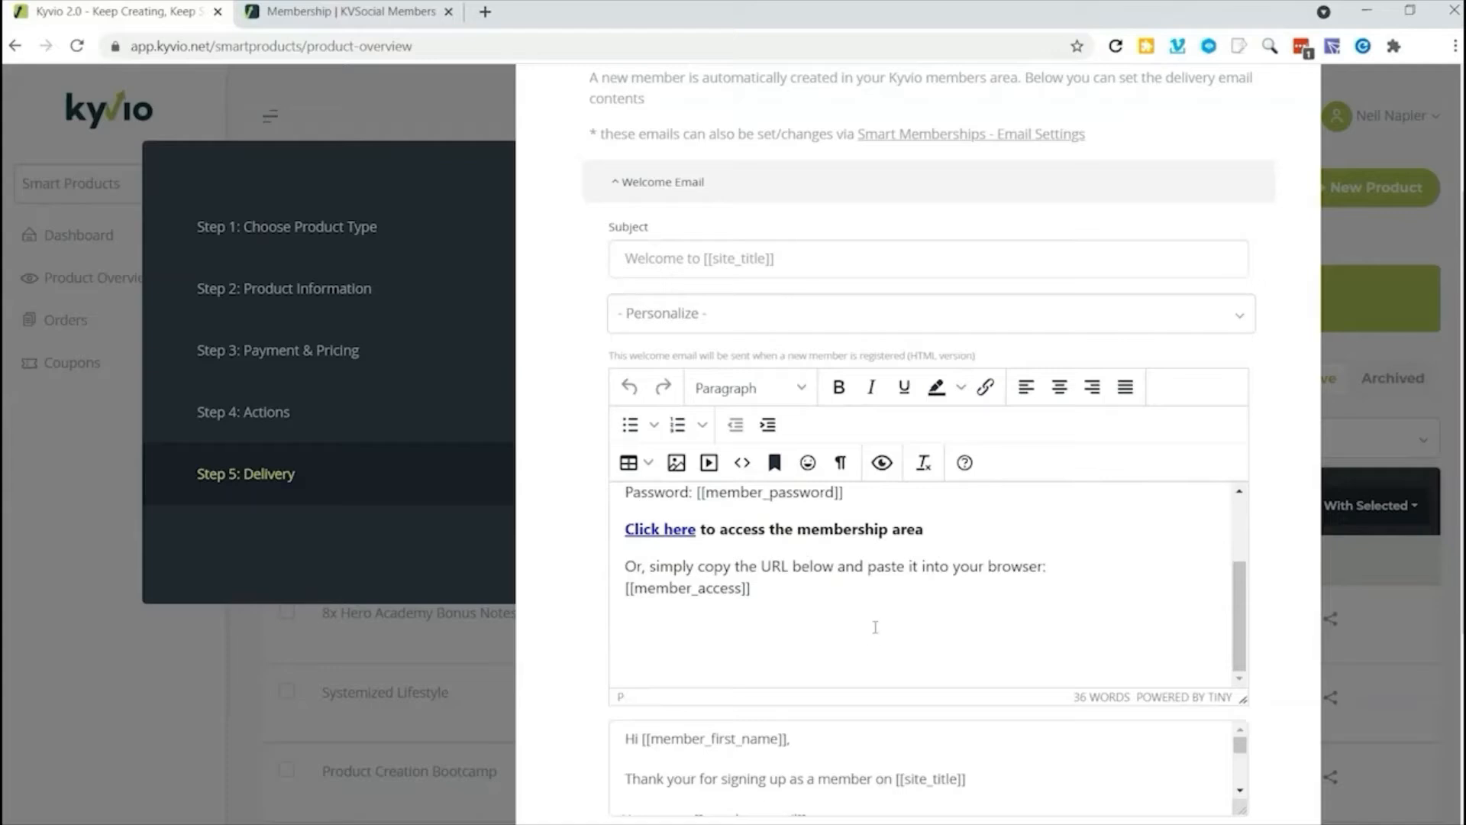
{"action": "scroll", "coordinate": [772, 379], "scroll_direction": "down", "scroll_amount": 3}
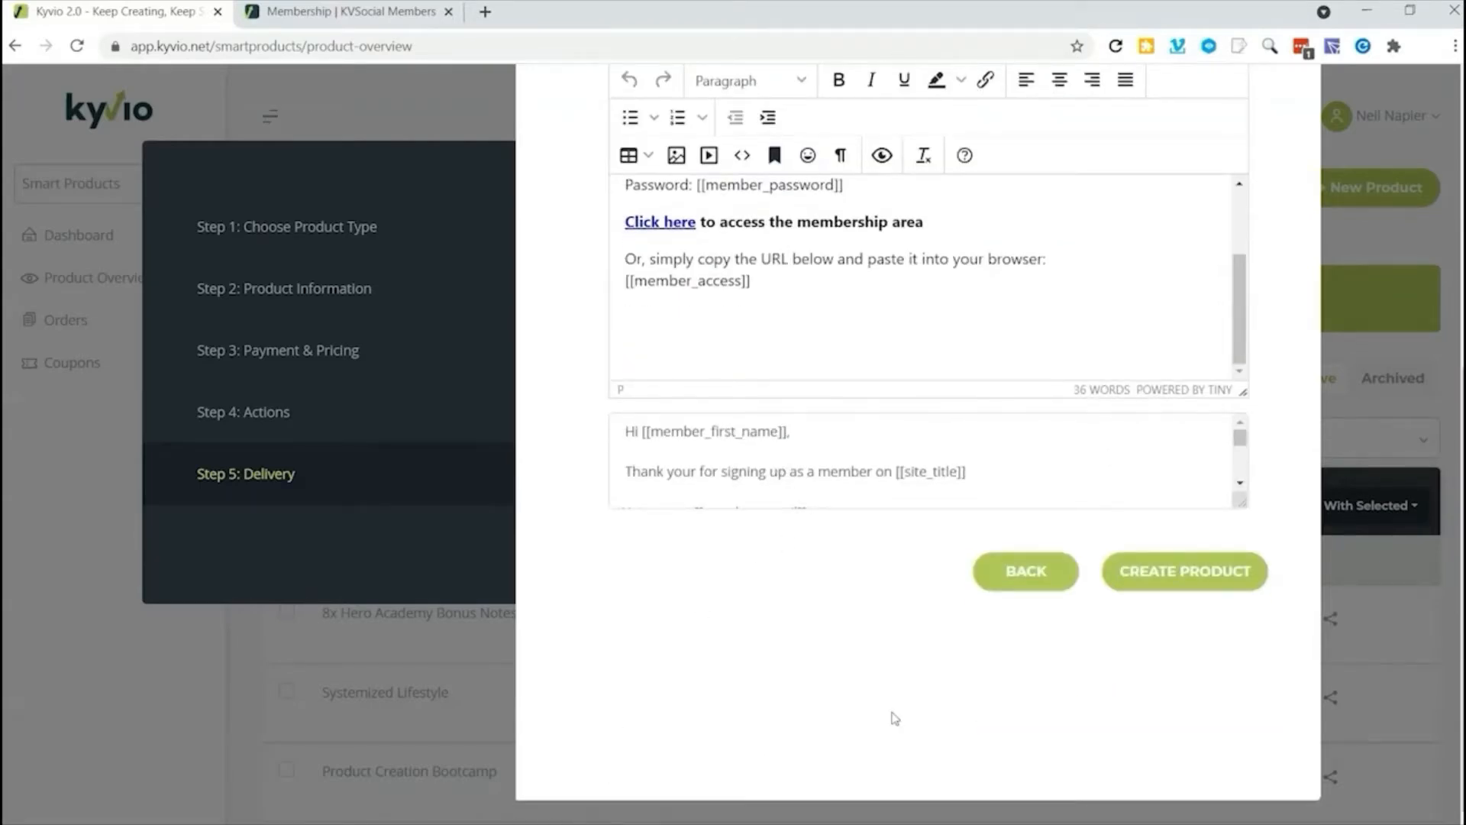
{"action": "left_click", "coordinate": [1161, 586]}
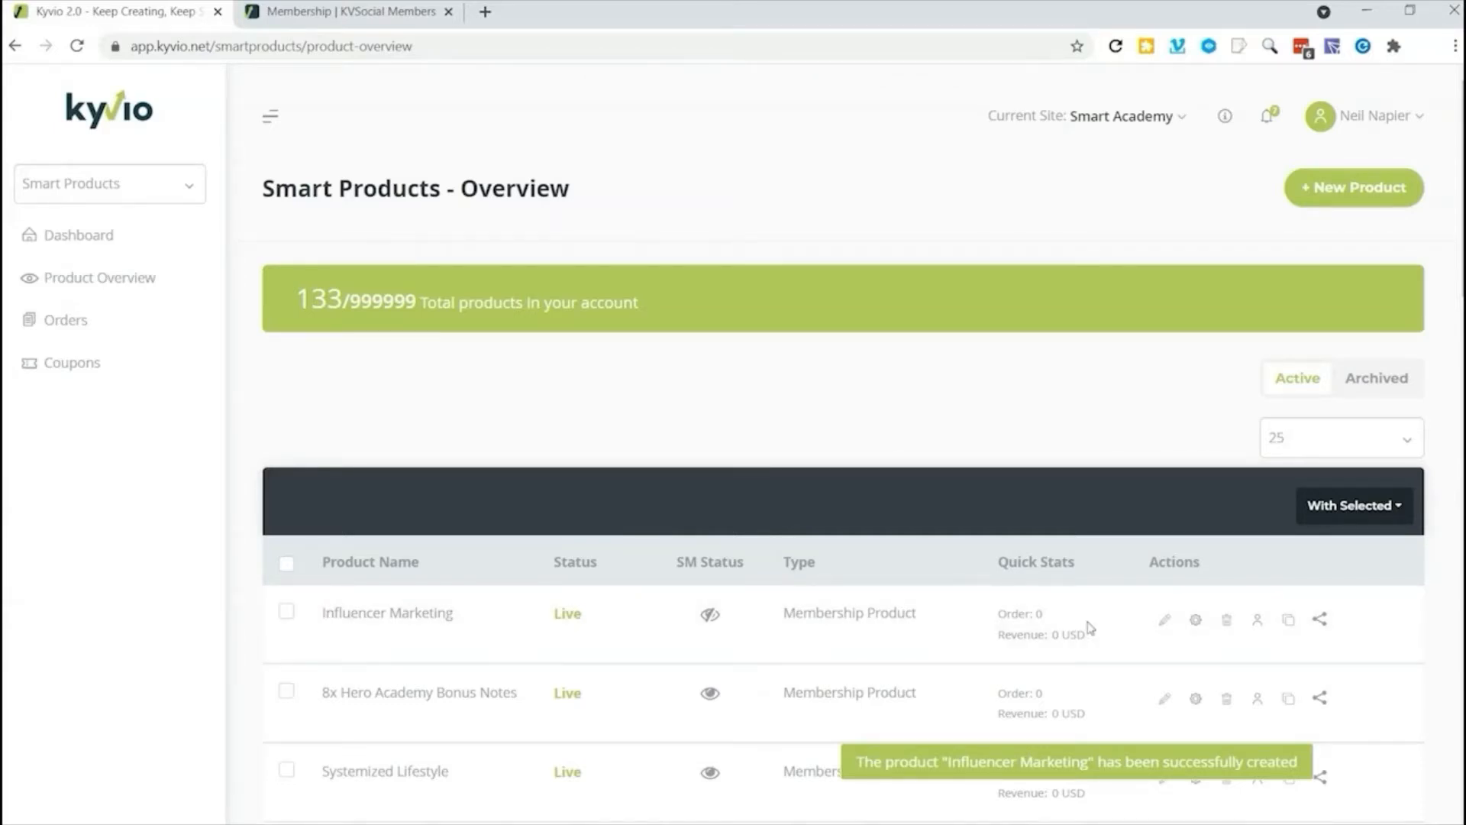
Step: Create a module named "Introduction" in the Influencer Marketing product with the description "Introducing Influencer Marketing"
{"action": "left_click", "coordinate": [1164, 620]}
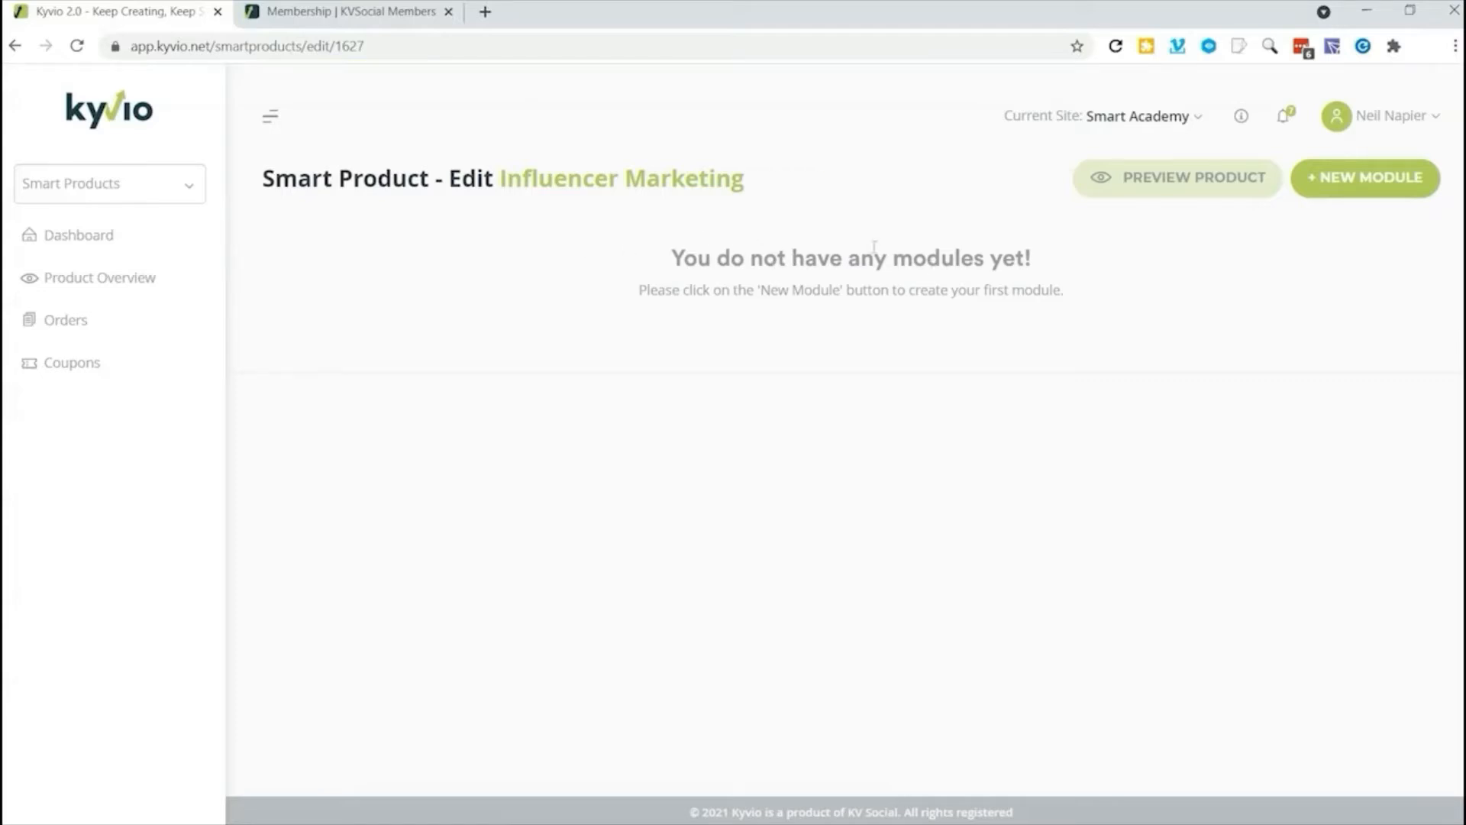
{"action": "left_click", "coordinate": [1359, 184]}
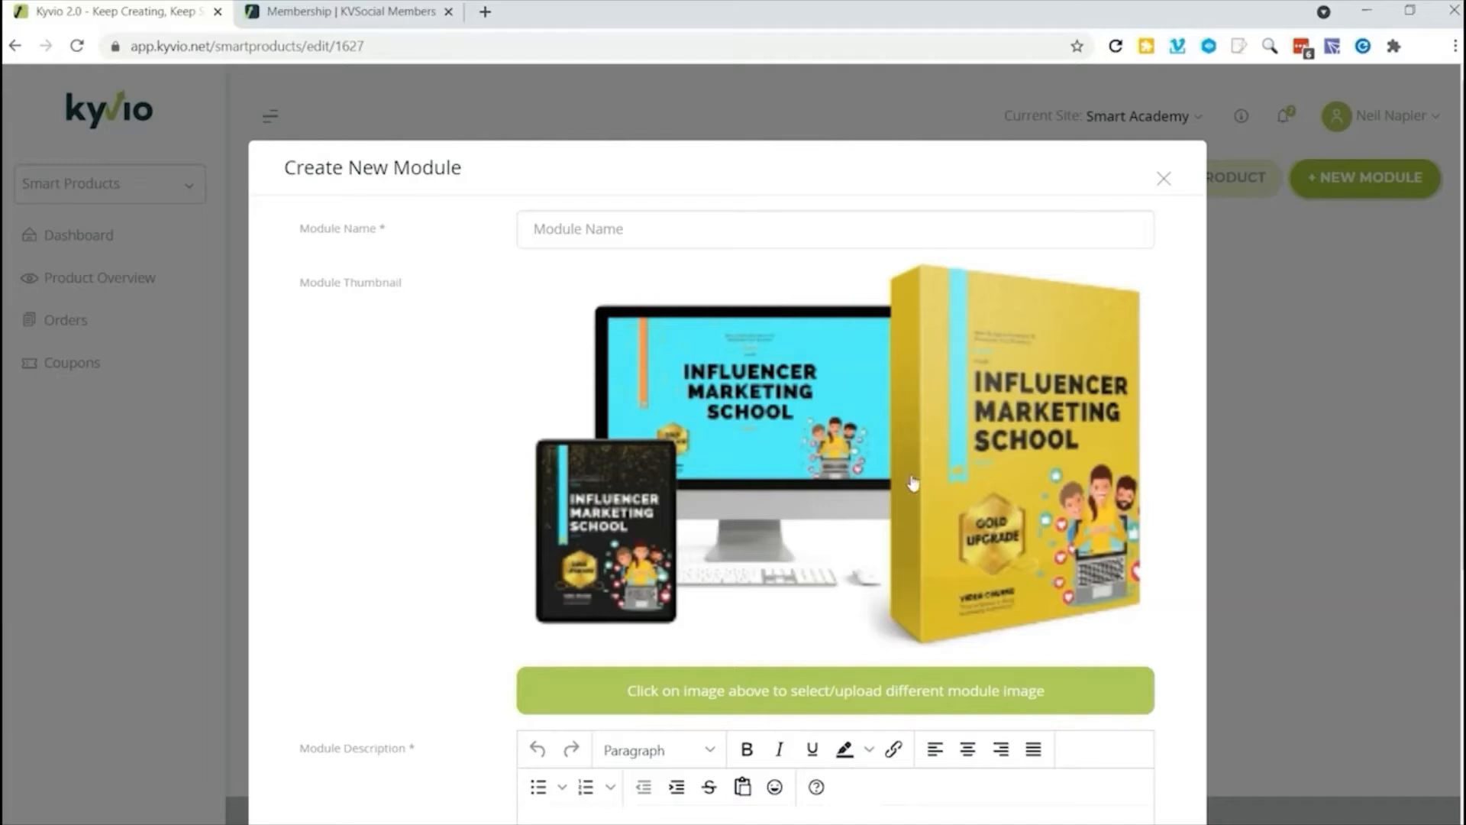
{"action": "left_click", "coordinate": [680, 232]}
{"action": "type", "text": "Introduction"}
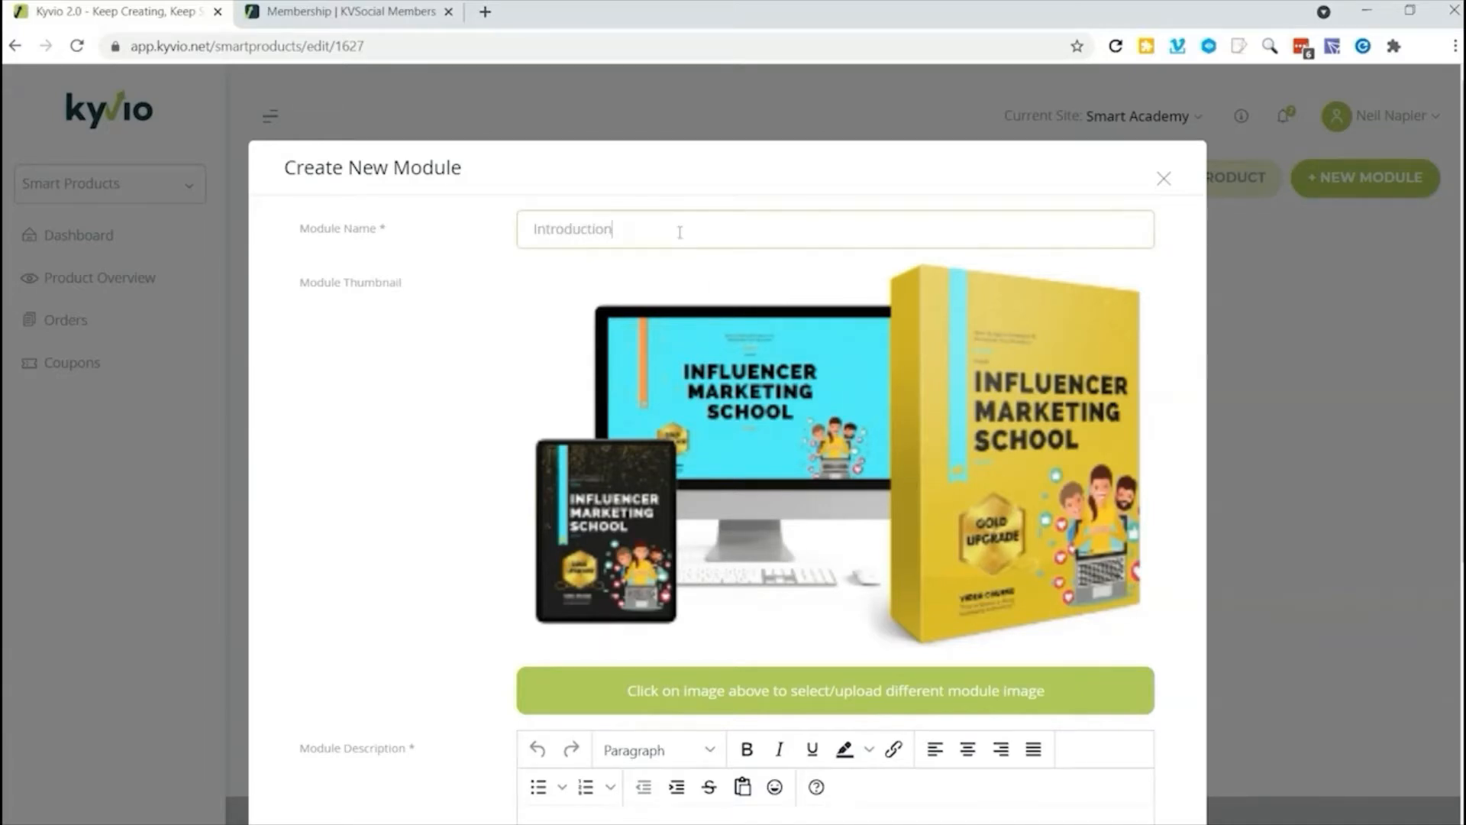
{"action": "scroll", "coordinate": [687, 328], "scroll_direction": "down", "scroll_amount": 5}
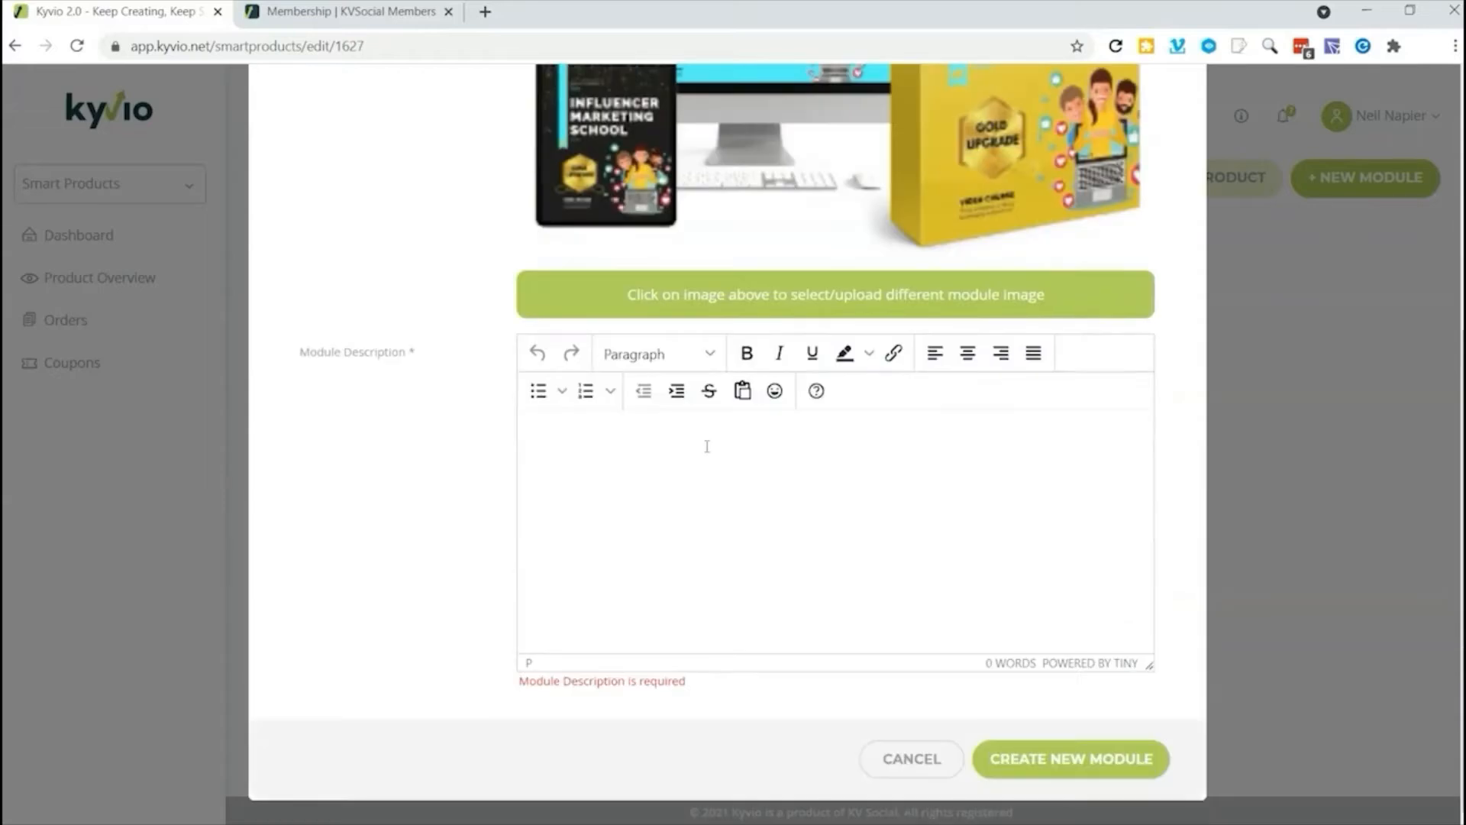
{"action": "left_click", "coordinate": [708, 446]}
{"action": "type", "text": "Introducing Influencer Marketing"}
{"action": "left_click", "coordinate": [1064, 759]}
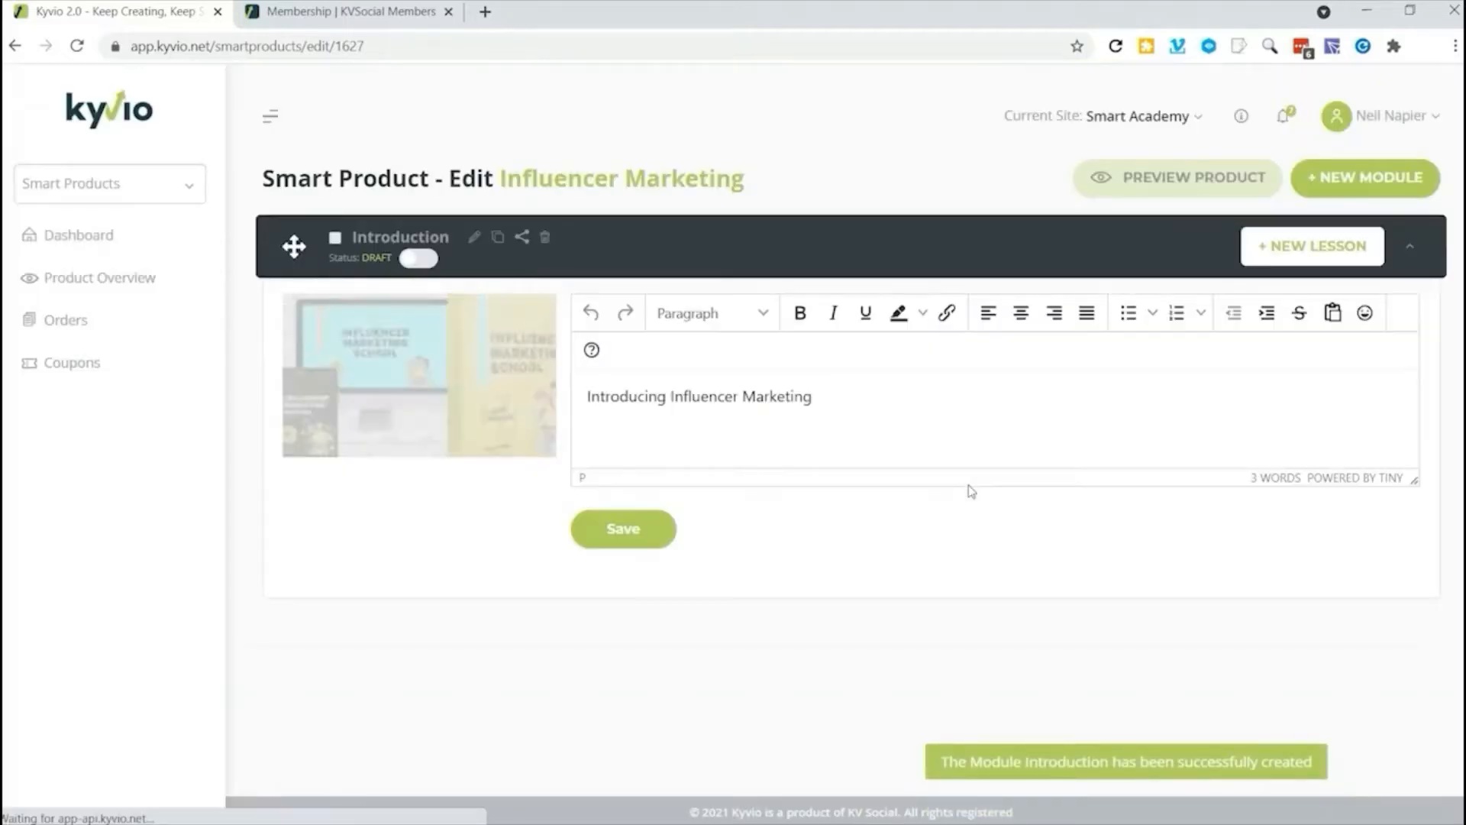
Step: Create a lesson named "Intro Video" in the Introduction module
{"action": "left_click", "coordinate": [1311, 259]}
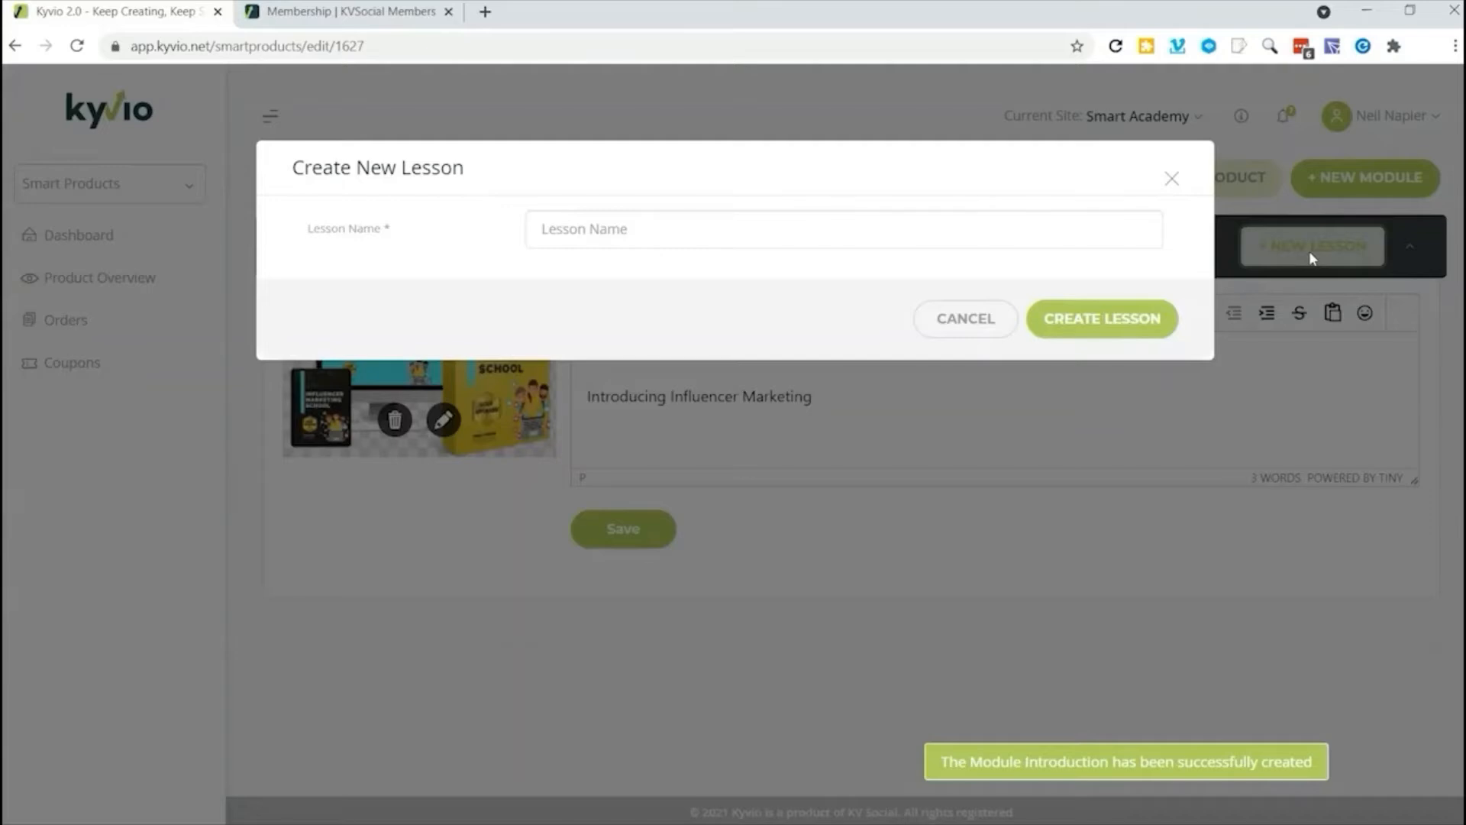
{"action": "left_click", "coordinate": [652, 239]}
{"action": "type", "text": "Intro Video"}
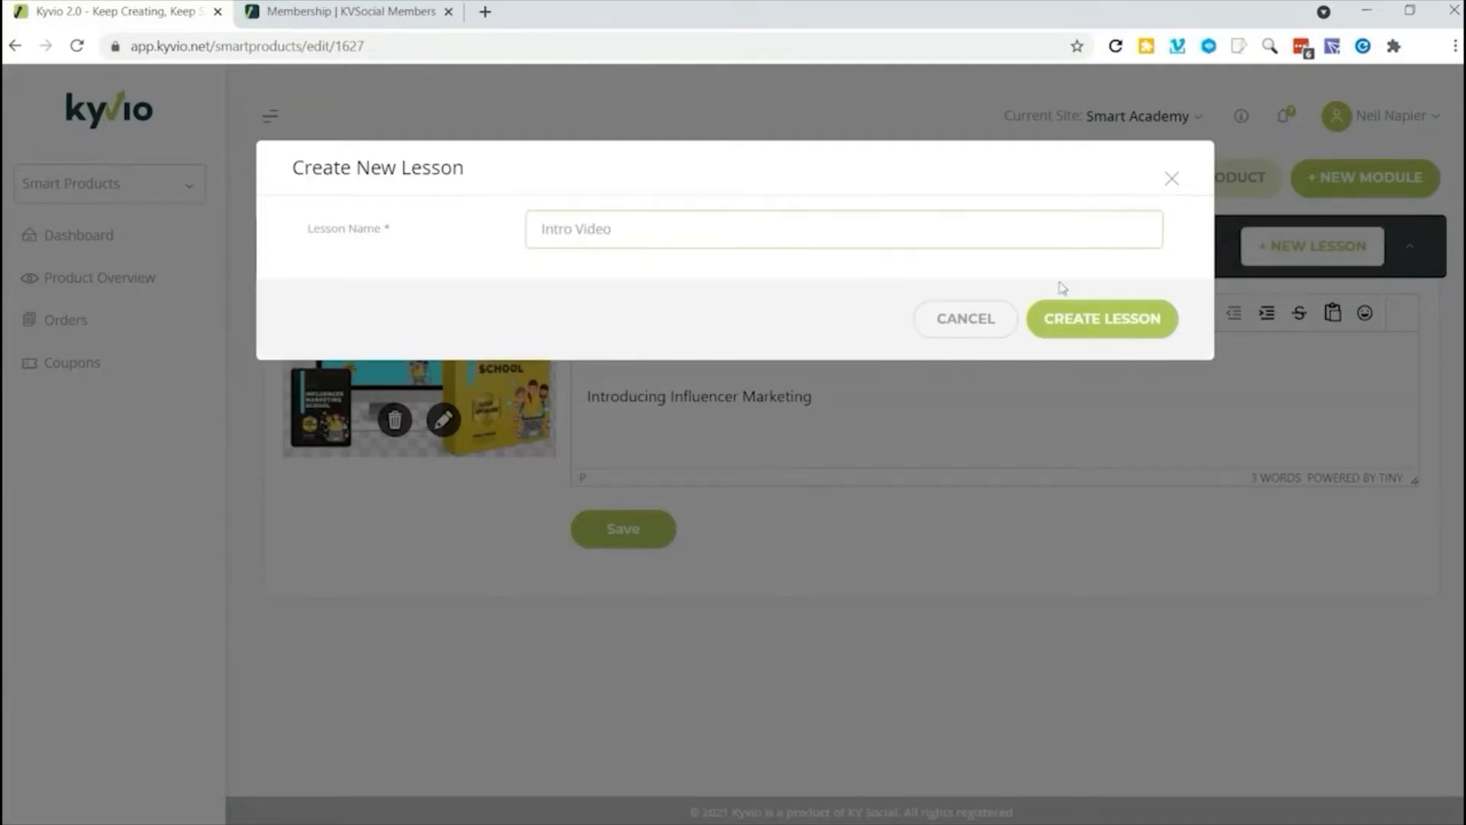
{"action": "left_click", "coordinate": [1060, 336]}
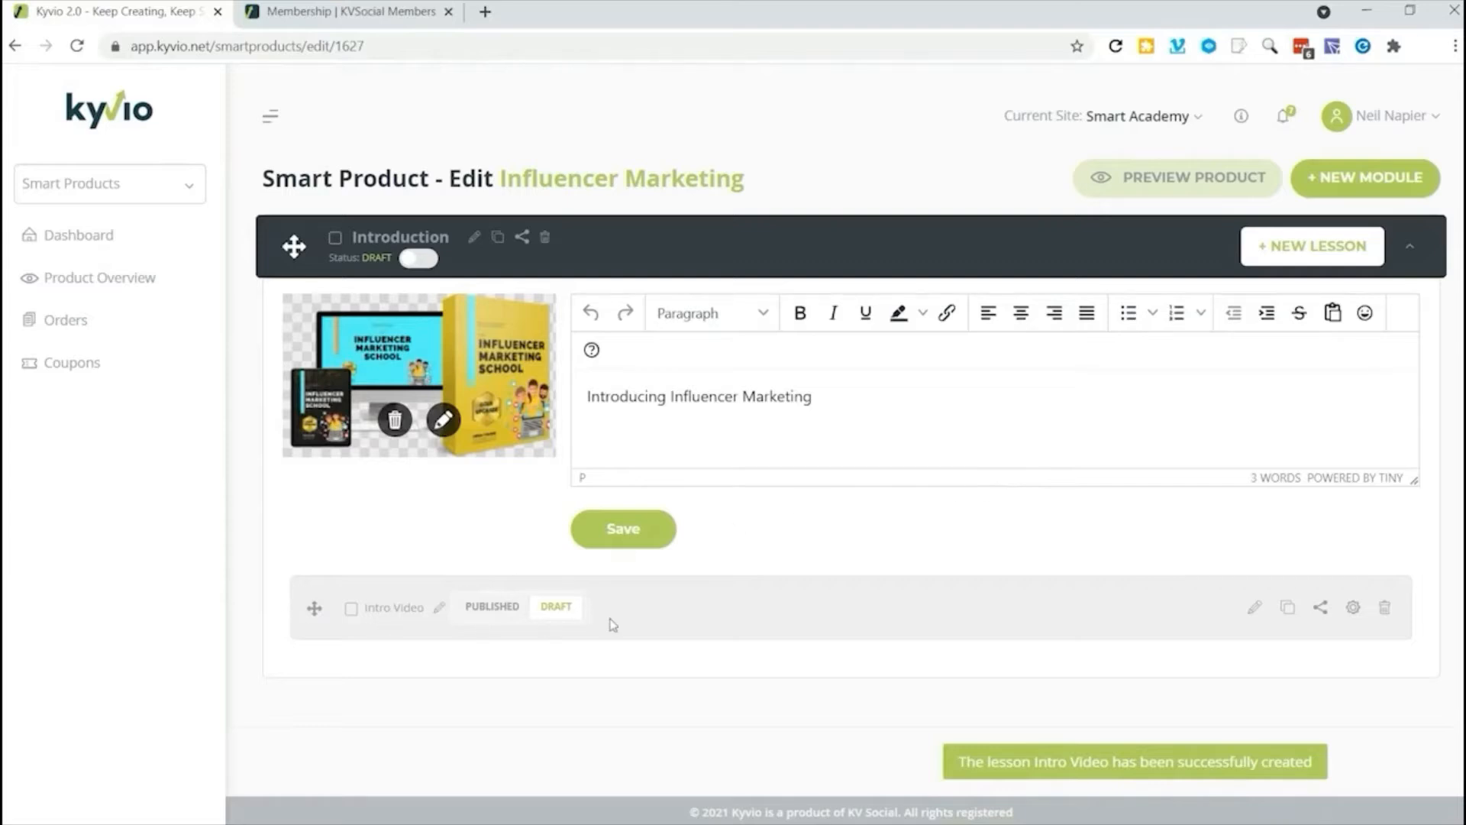
Step: Embed the video from the copied YouTube link in the Intro Video lesson, save the content and check the saved block
{"action": "left_click", "coordinate": [1251, 609]}
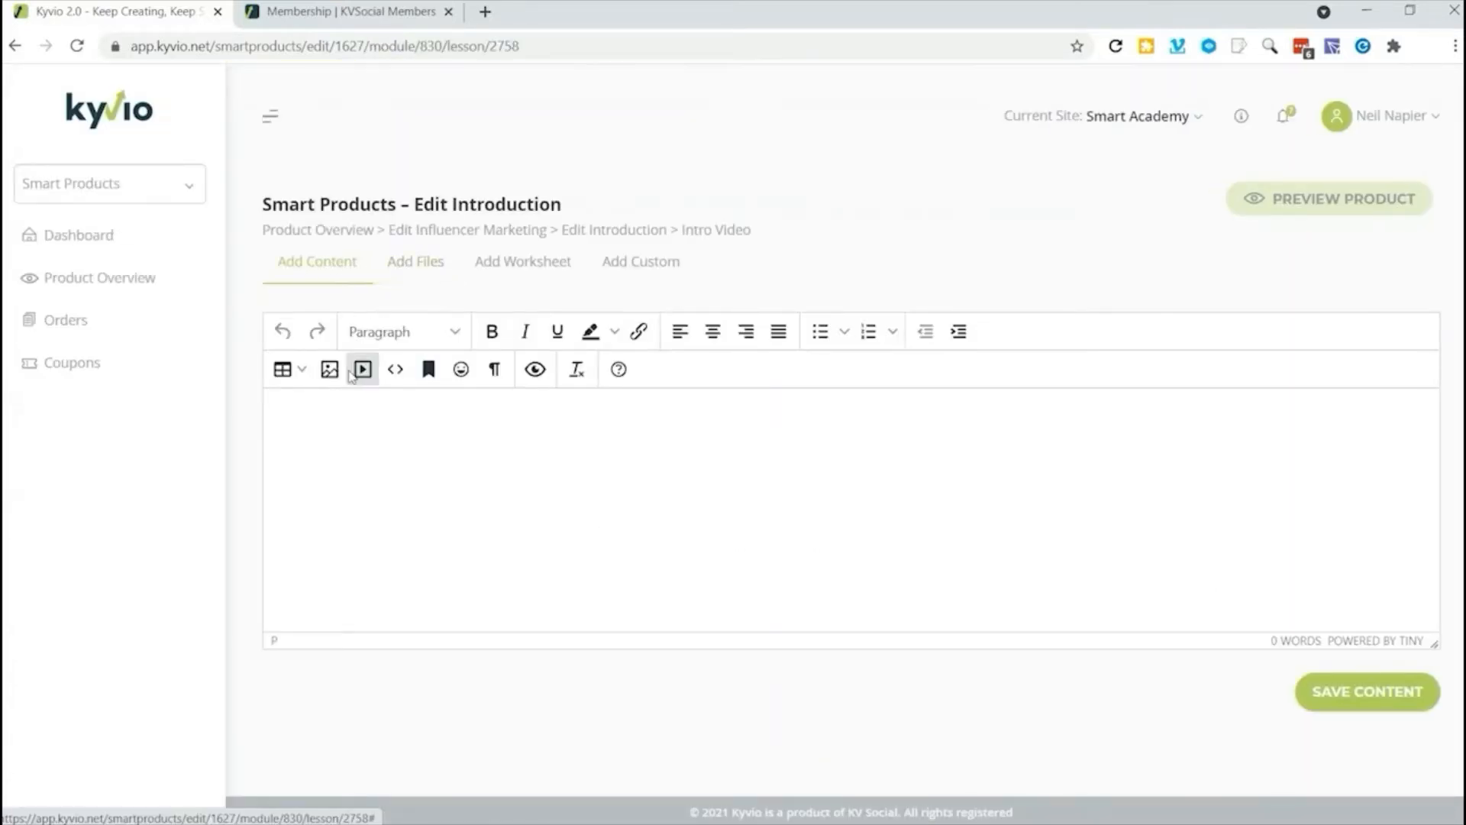
{"action": "left_click", "coordinate": [363, 369]}
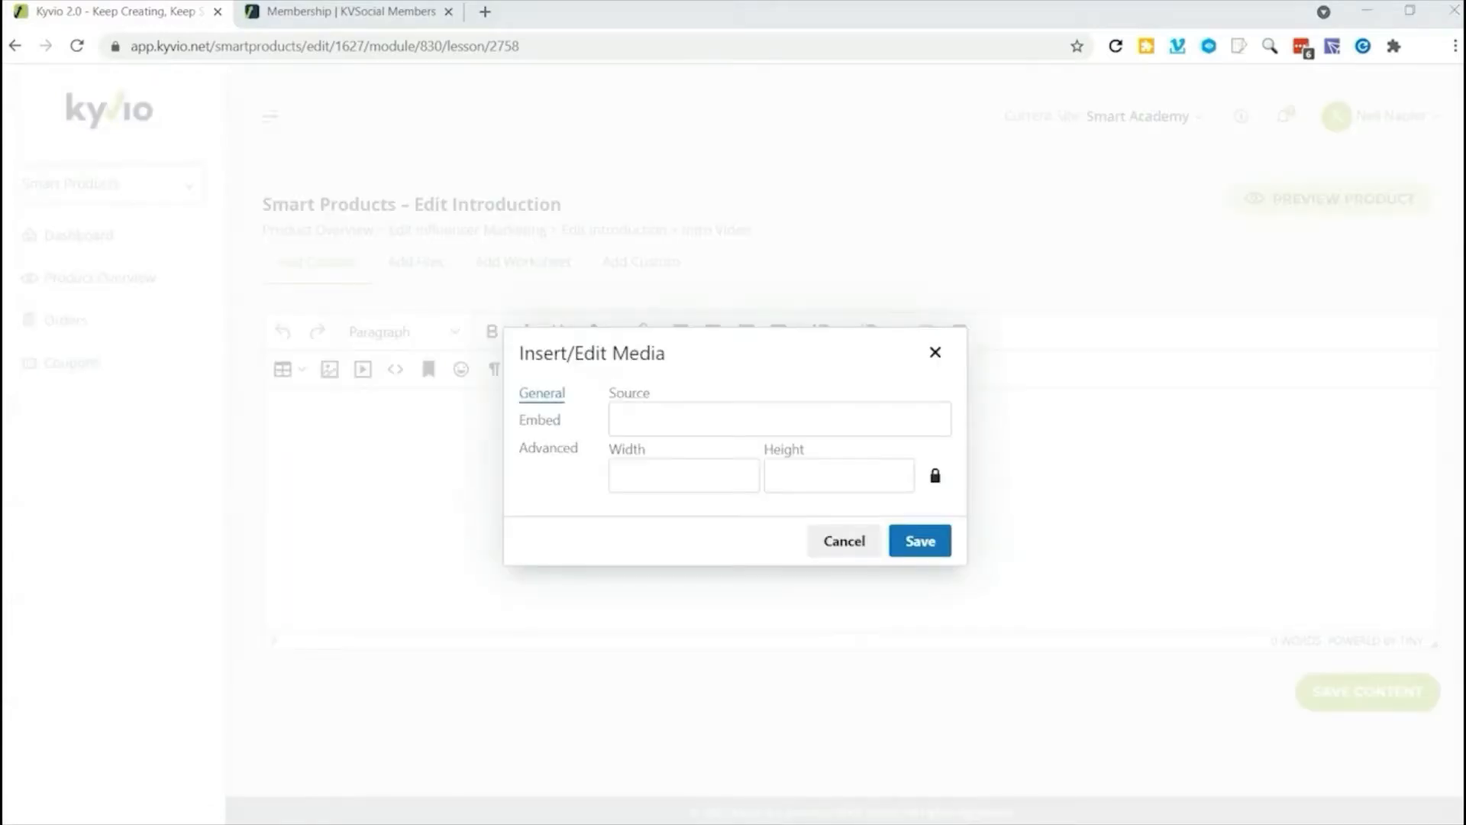
{"action": "left_click", "coordinate": [651, 420]}
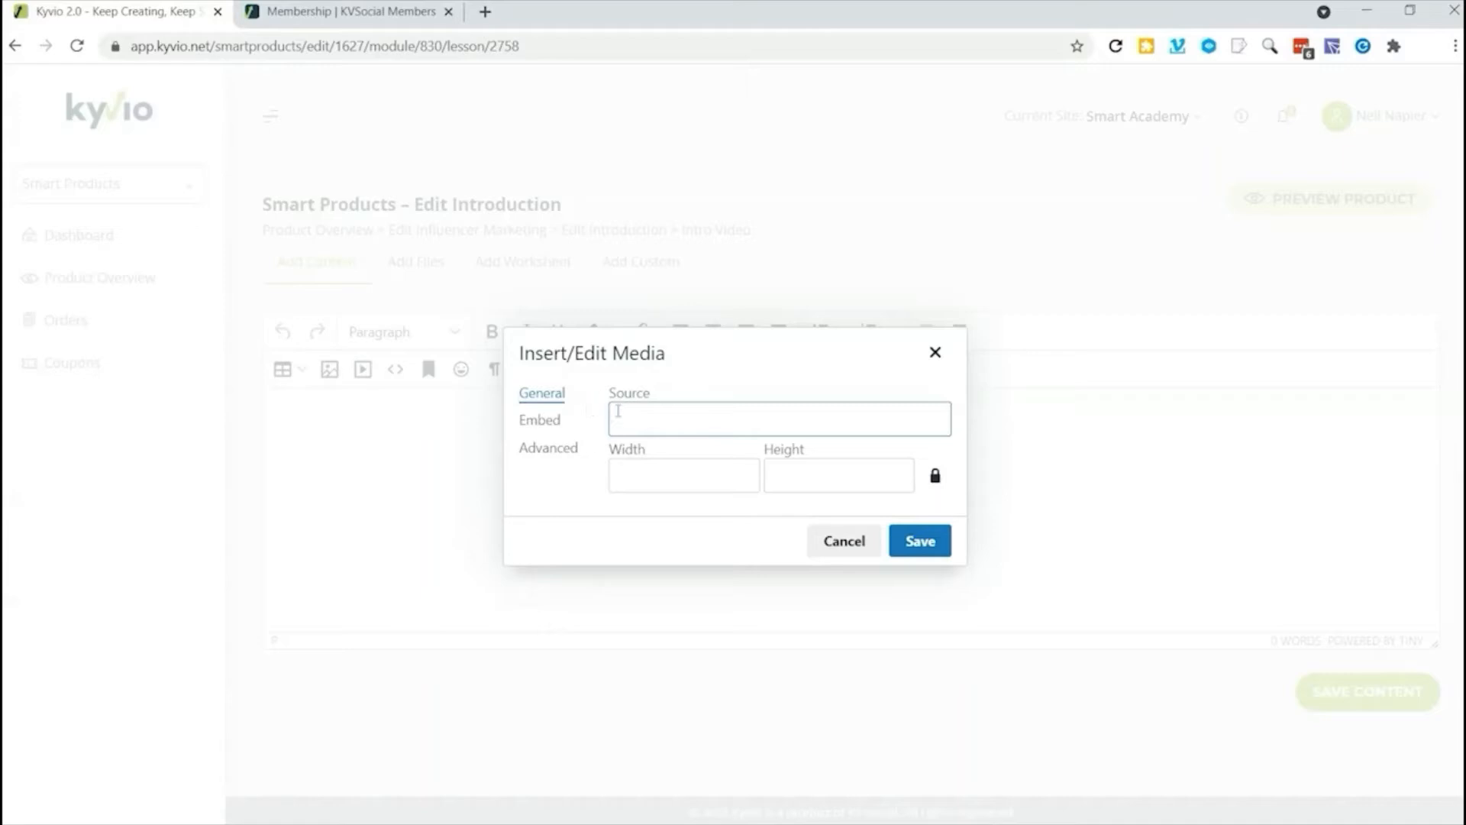
{"action": "key", "text": "ctrl+v"}
{"action": "left_click", "coordinate": [921, 541]}
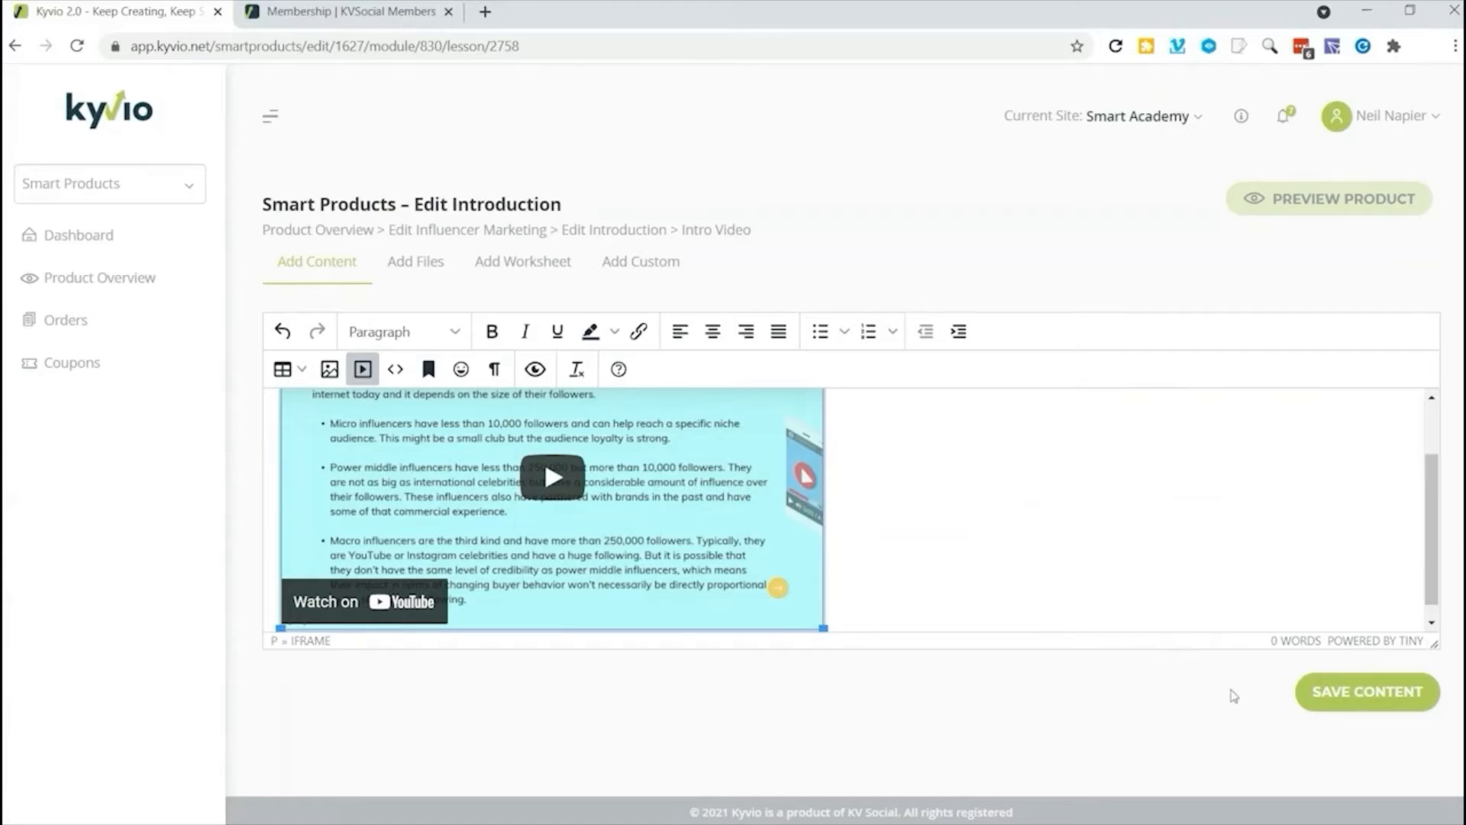
{"action": "left_click", "coordinate": [1359, 701]}
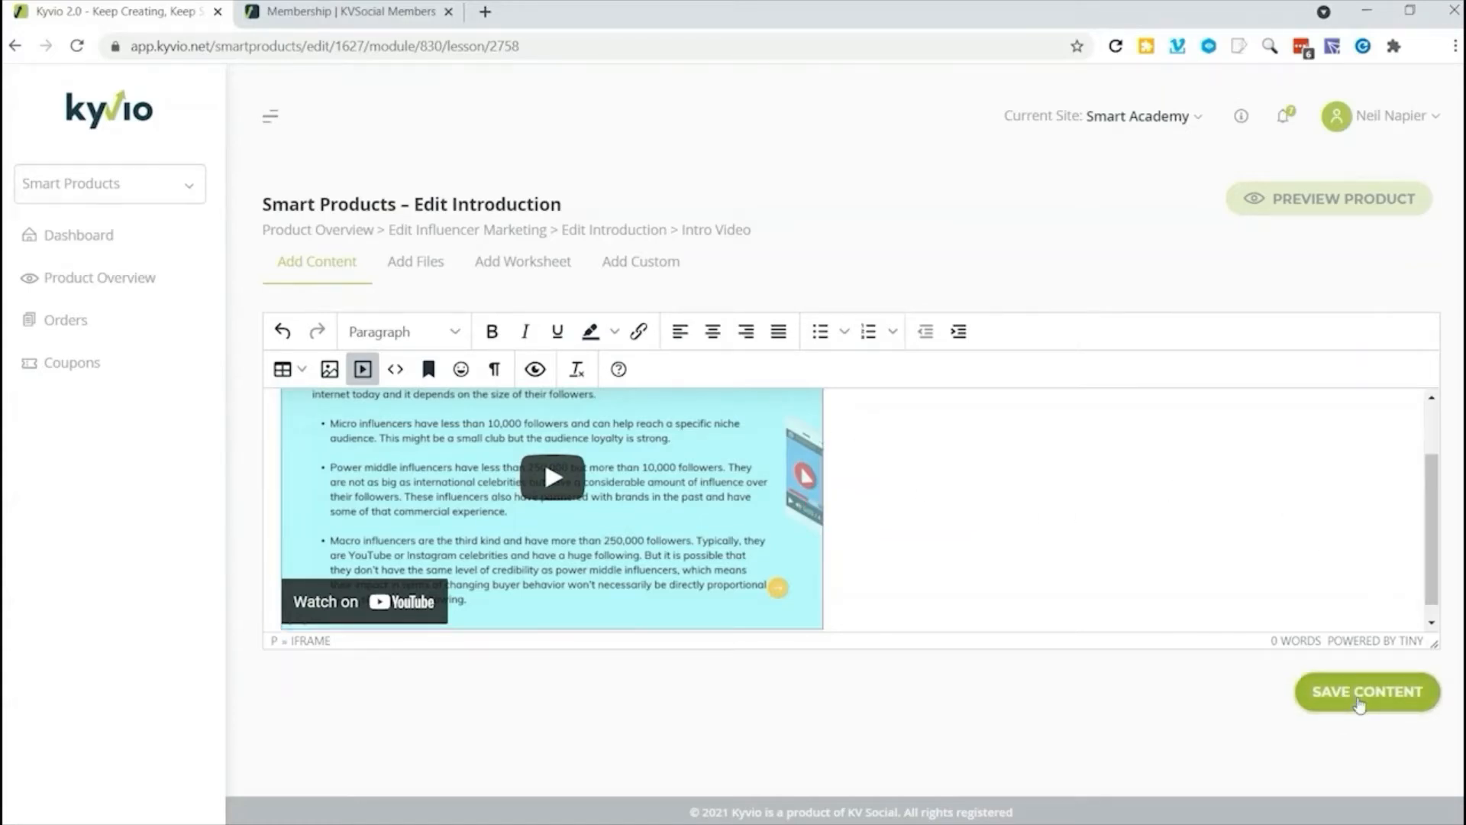
{"action": "scroll", "coordinate": [993, 650], "scroll_direction": "down", "scroll_amount": 1}
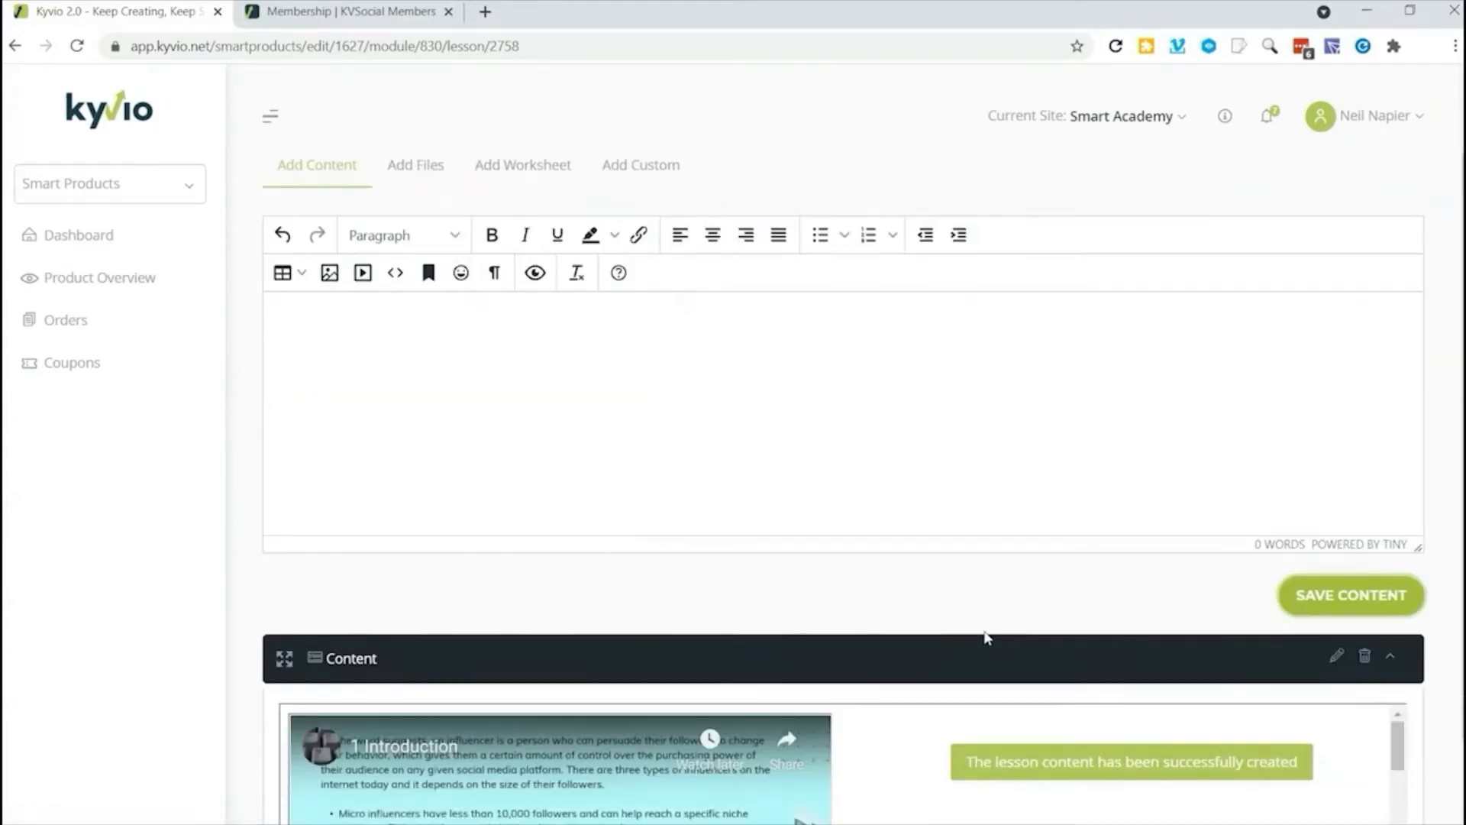
{"action": "scroll", "coordinate": [985, 638], "scroll_direction": "down", "scroll_amount": 1}
{"action": "mouse_move", "coordinate": [1399, 666]}
{"action": "left_mouse_down"}
{"action": "mouse_move", "coordinate": [1397, 733]}
{"action": "mouse_move", "coordinate": [1397, 670]}
{"action": "left_mouse_up"}
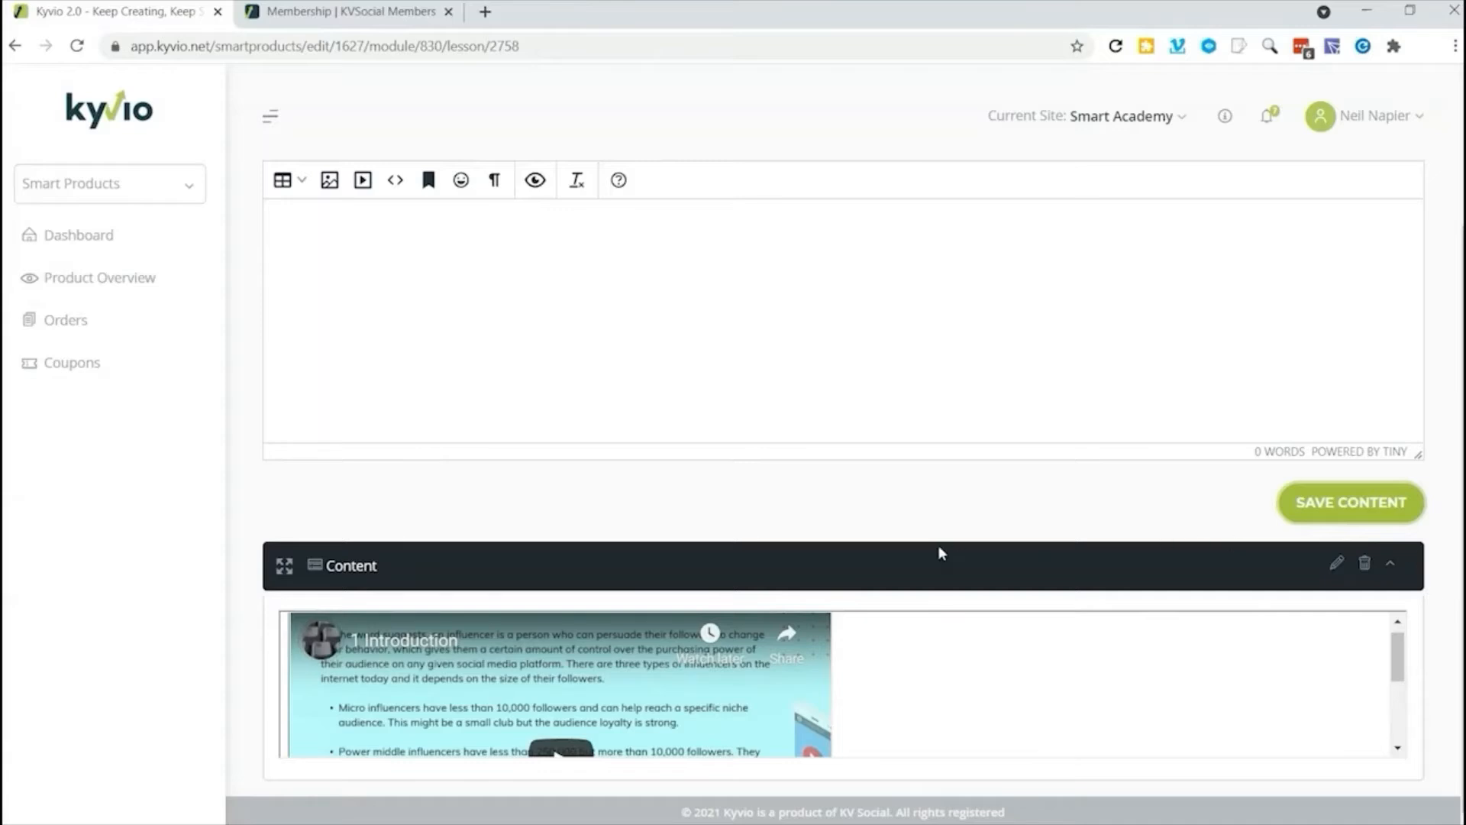
{"action": "scroll", "coordinate": [942, 553], "scroll_direction": "up", "scroll_amount": 2}
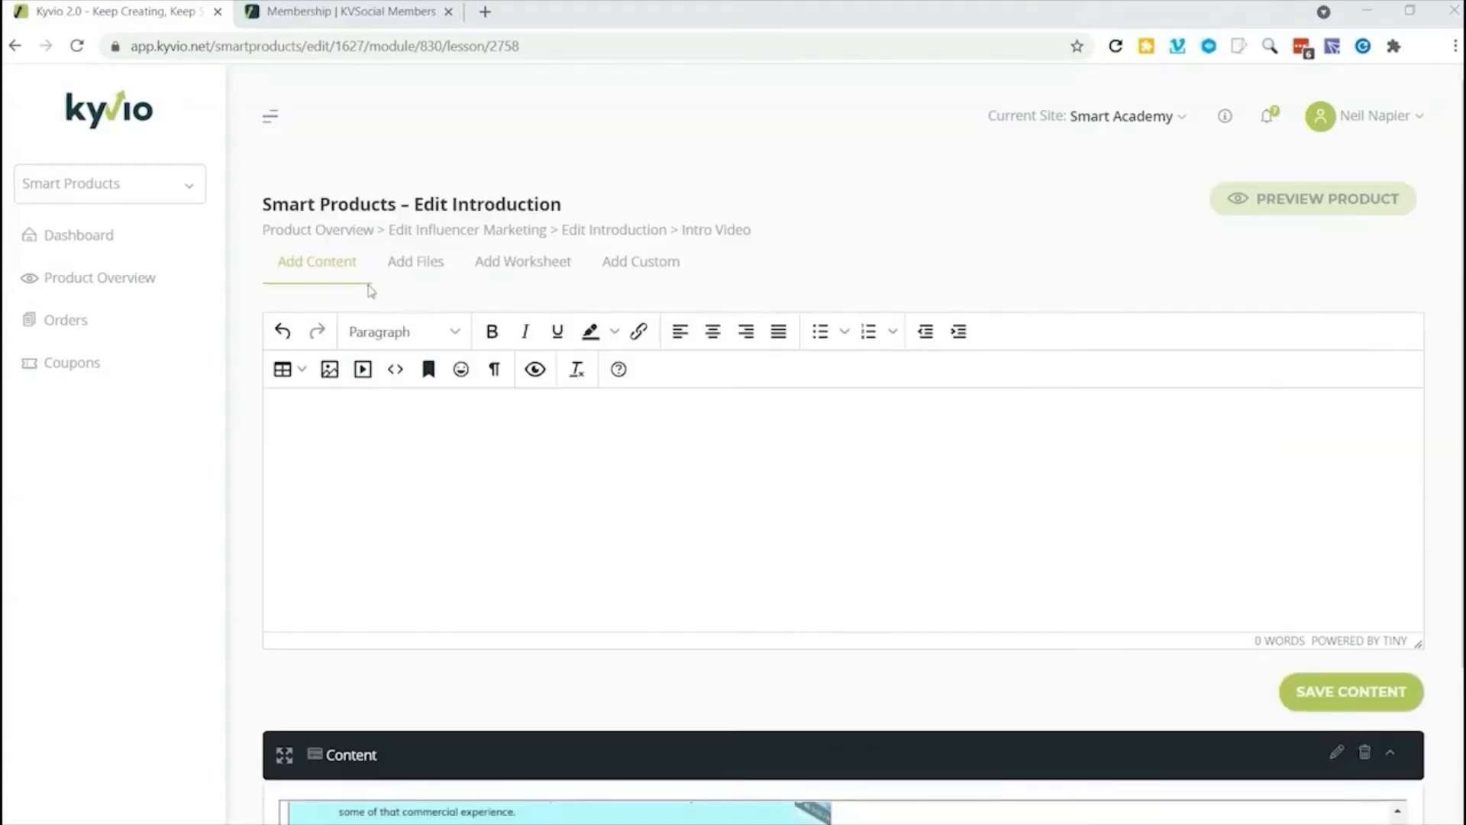
Step: Return to editing the Influencer Marketing product and publish both the Introduction module and the Intro Video lesson
{"action": "left_click", "coordinate": [327, 230]}
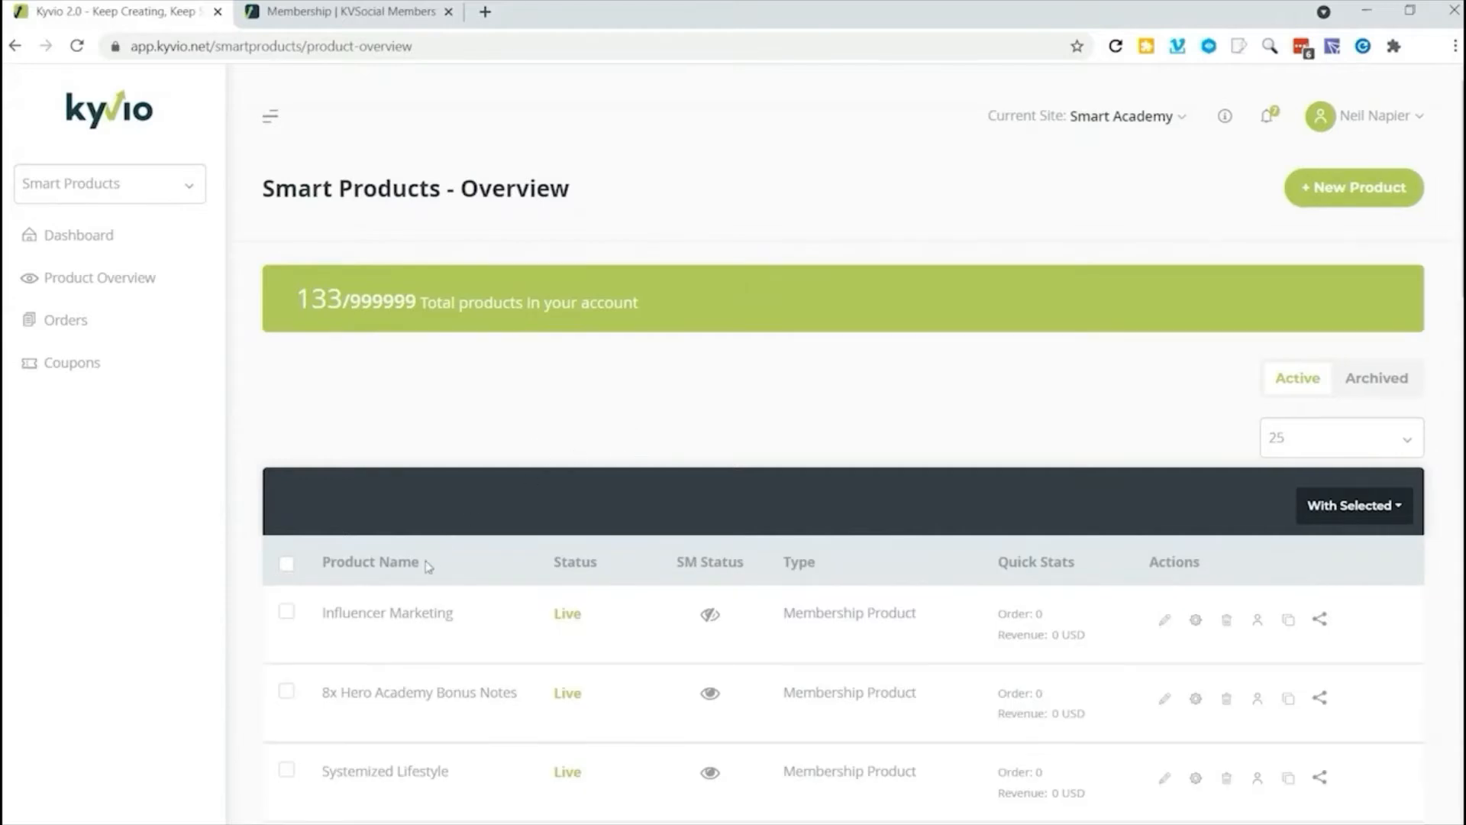
{"action": "left_click", "coordinate": [1165, 619]}
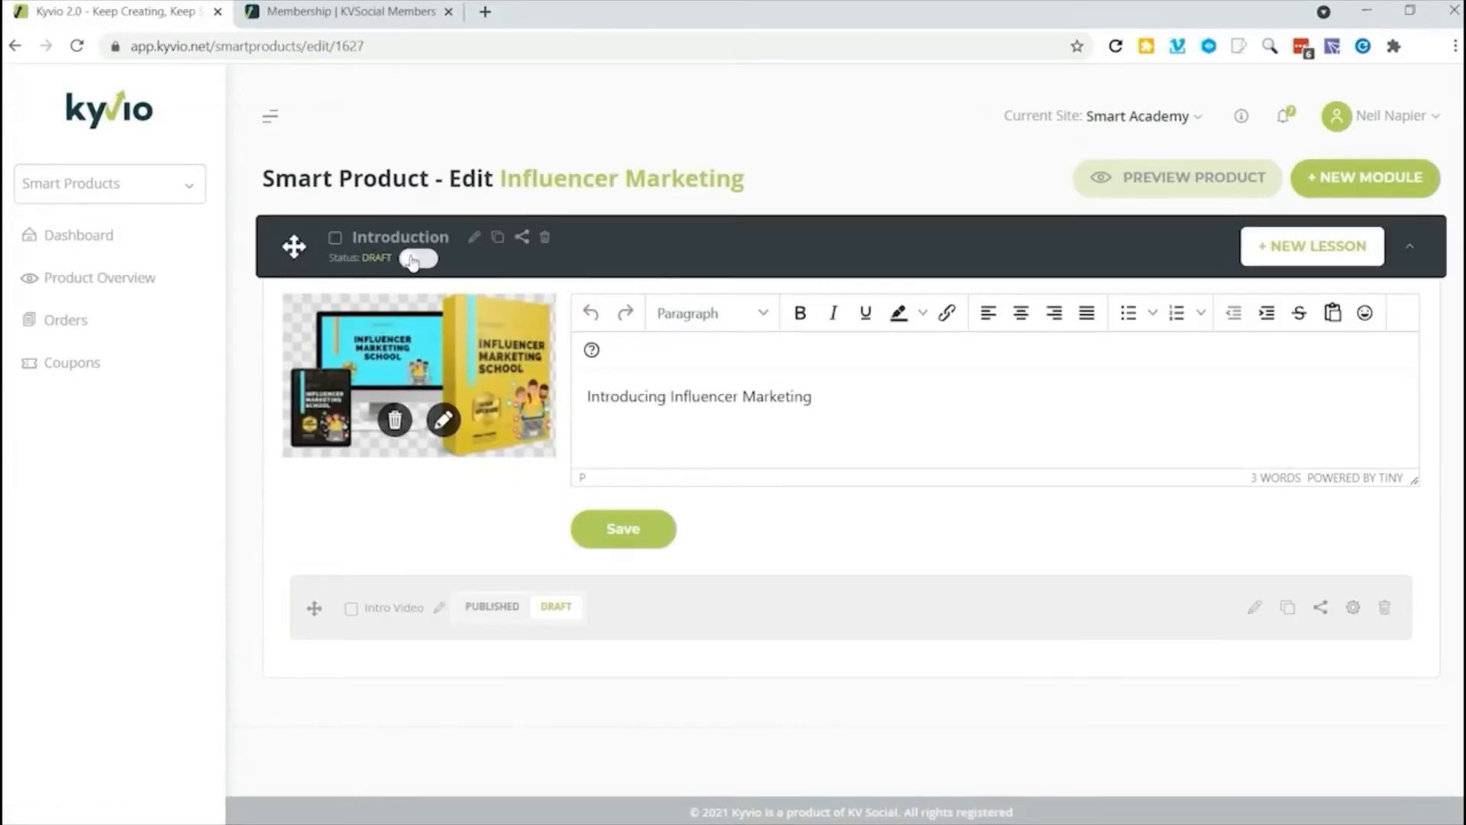
{"action": "left_click", "coordinate": [413, 260]}
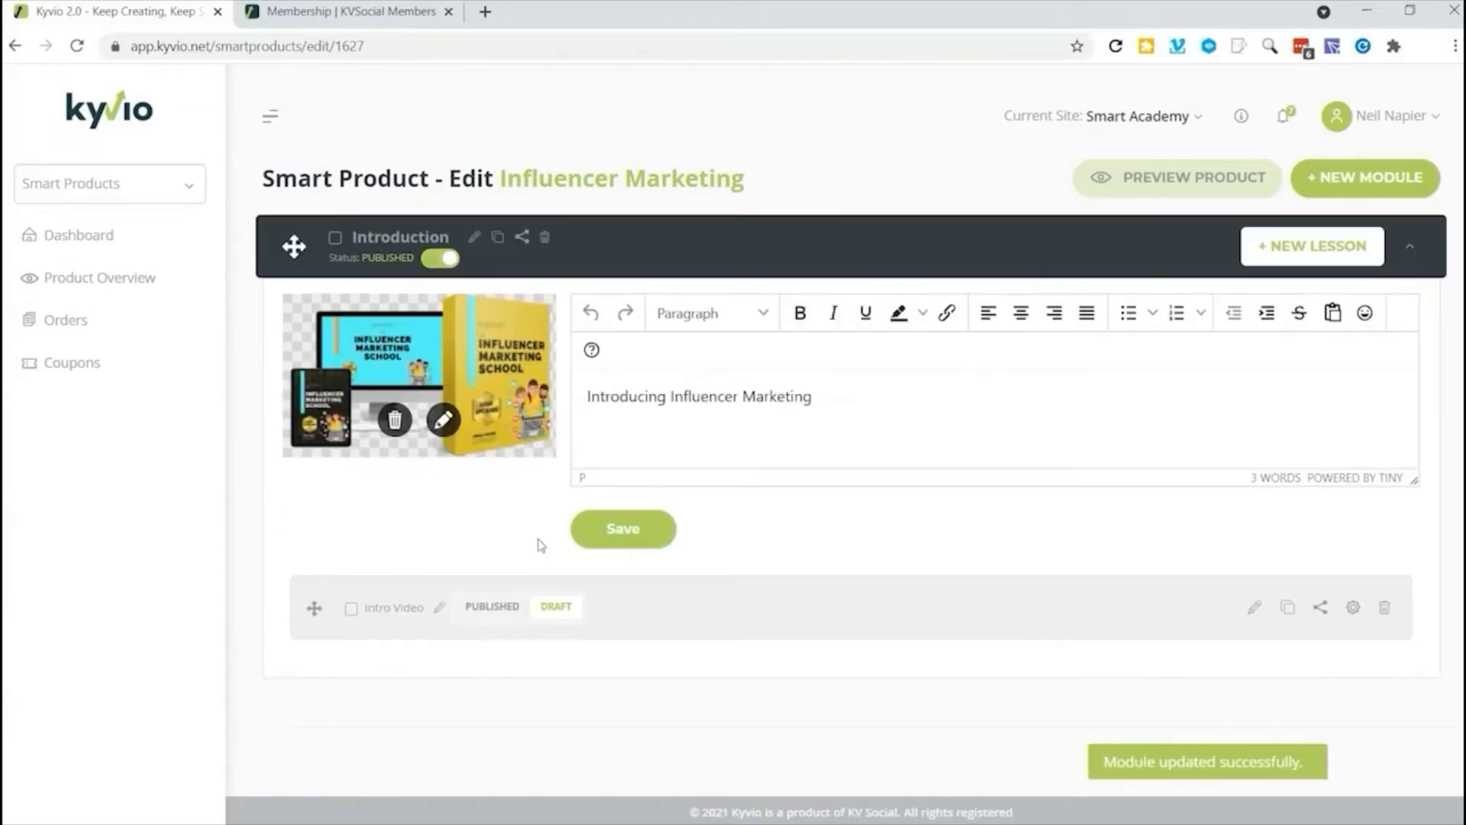
{"action": "left_click", "coordinate": [489, 611]}
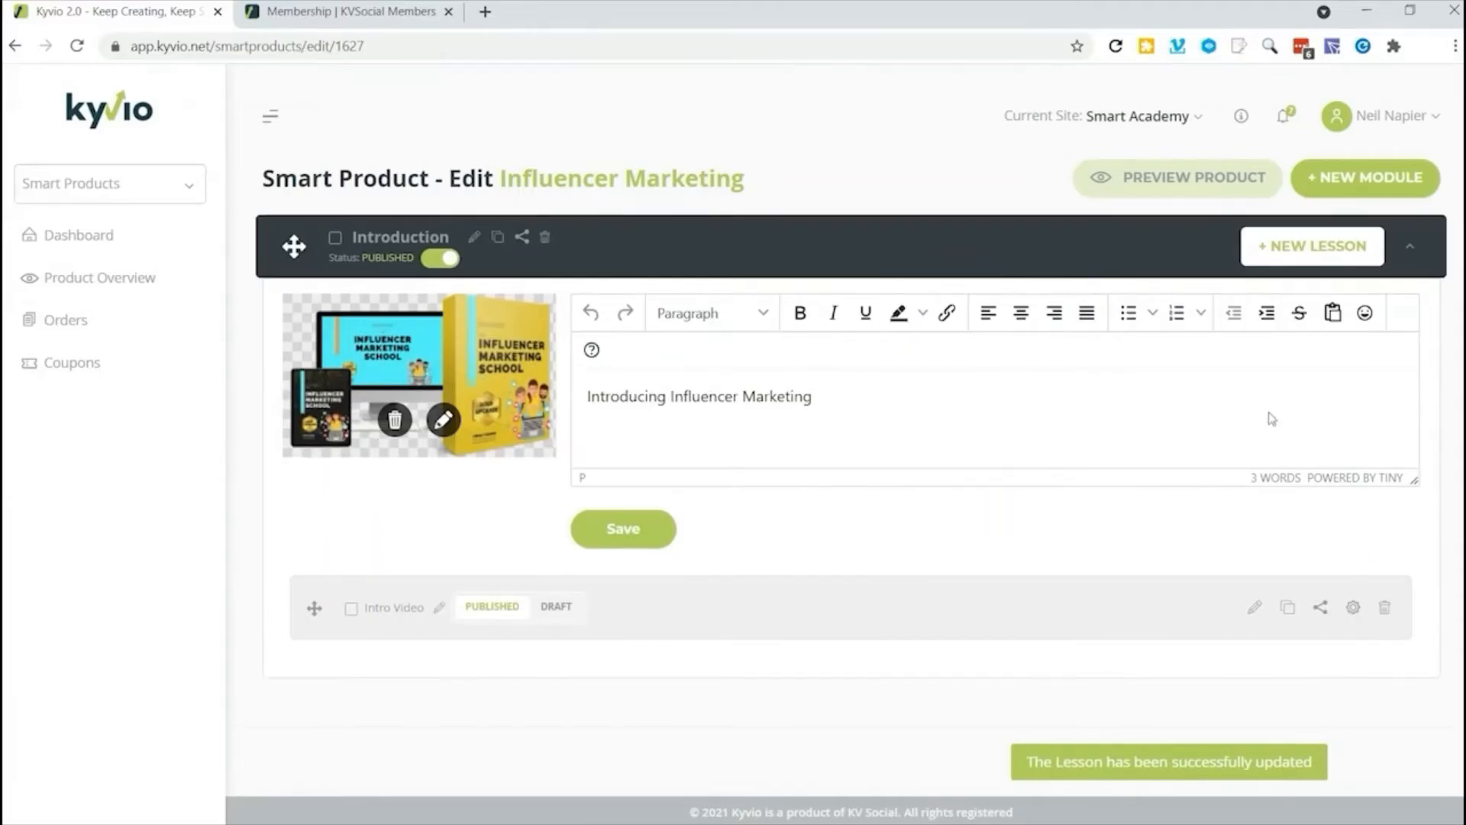
Step: Preview the product in the member area and start the Introduction module's lessons
{"action": "left_click", "coordinate": [1180, 183]}
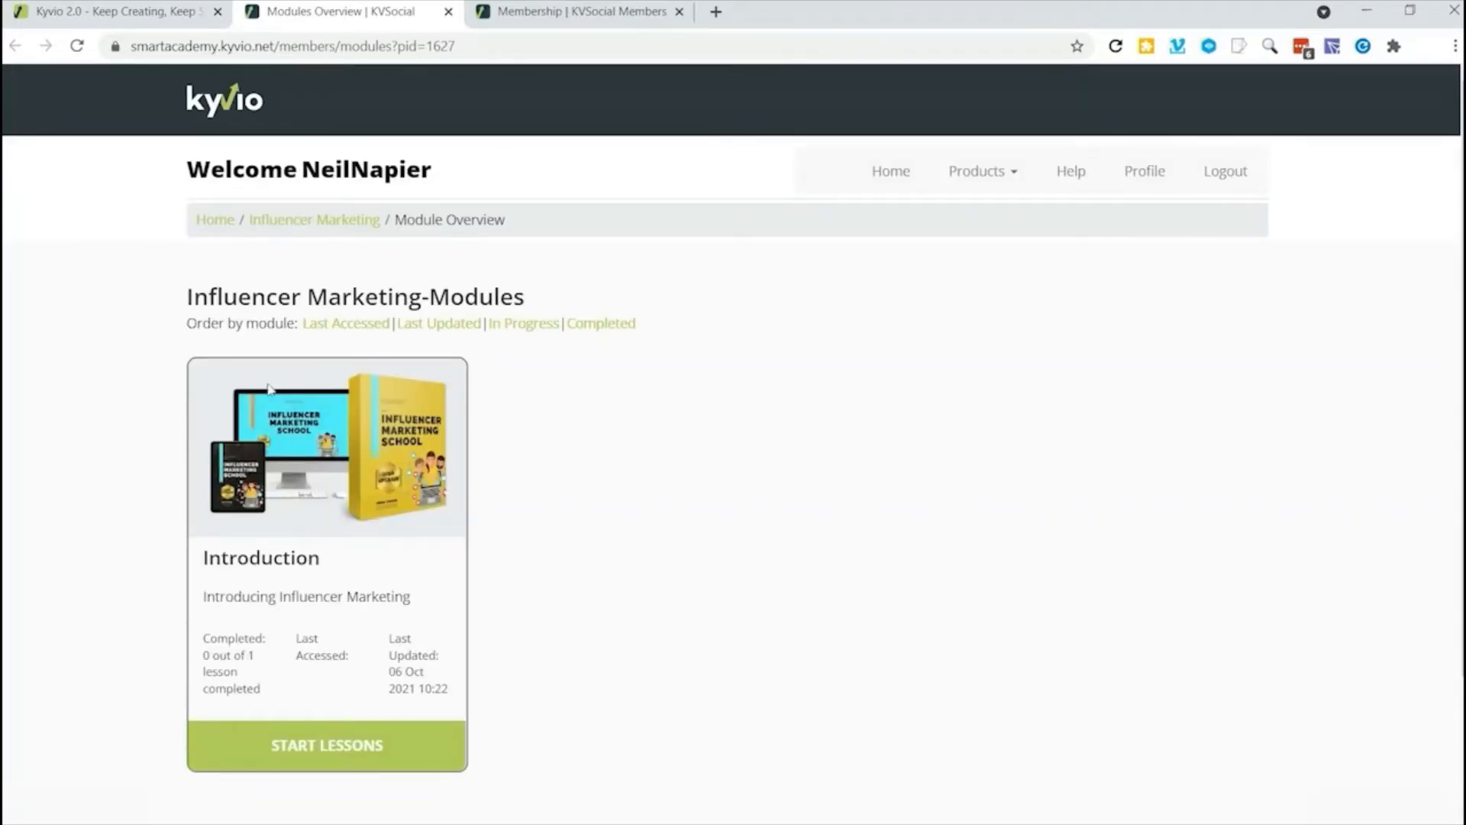
{"action": "left_click", "coordinate": [329, 746]}
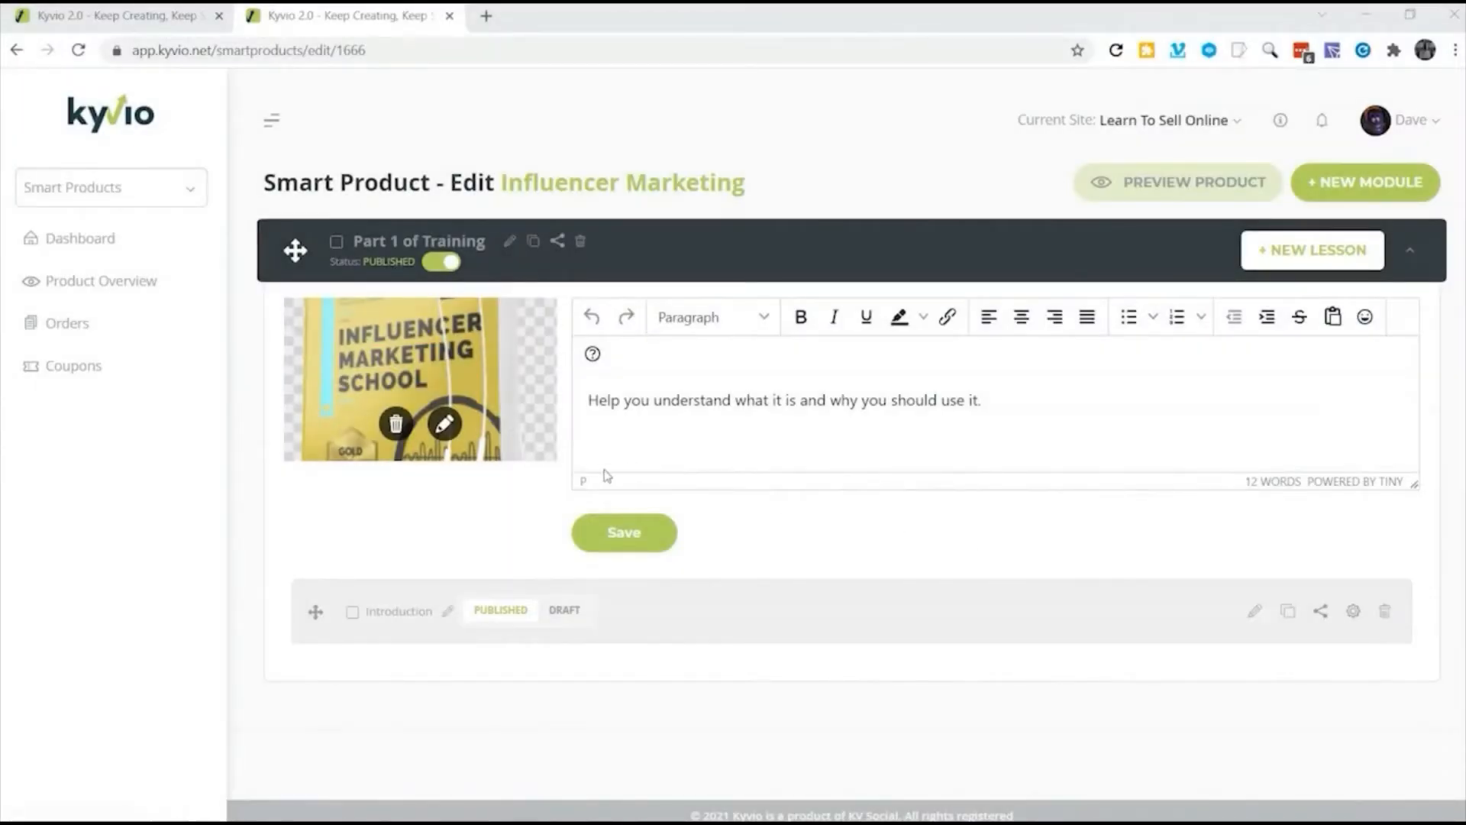
Step: Open the Introduction lesson in the "Part 1 of Training" module for editing and view its saved video content
{"action": "left_click", "coordinate": [1258, 616]}
{"action": "scroll", "coordinate": [642, 477], "scroll_direction": "down", "scroll_amount": 2}
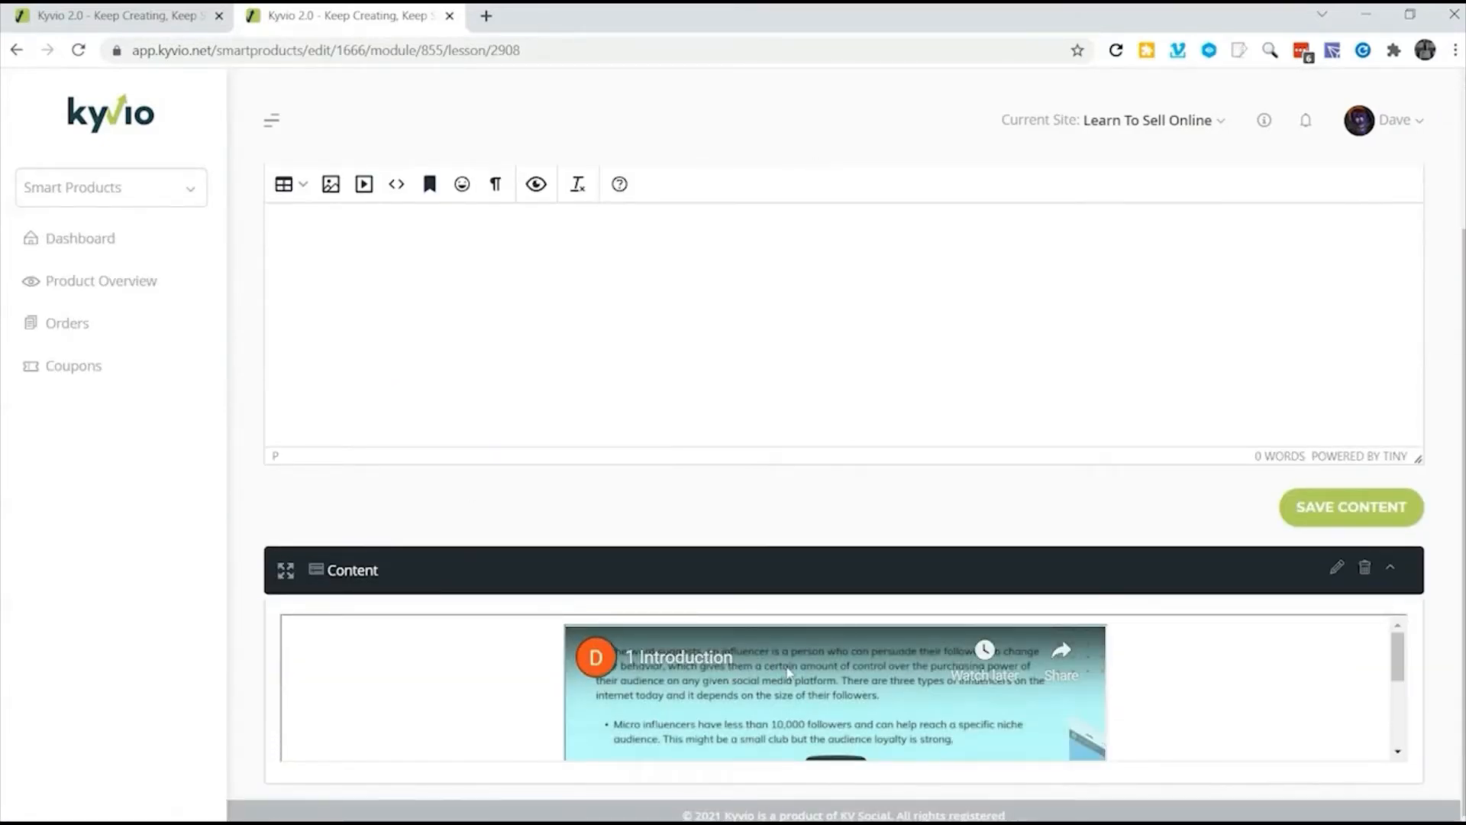
Step: Create a worksheet named "A quick checkup." in the Introduction lesson and start a multiple-choice question for it
{"action": "scroll", "coordinate": [788, 672], "scroll_direction": "up", "scroll_amount": 2}
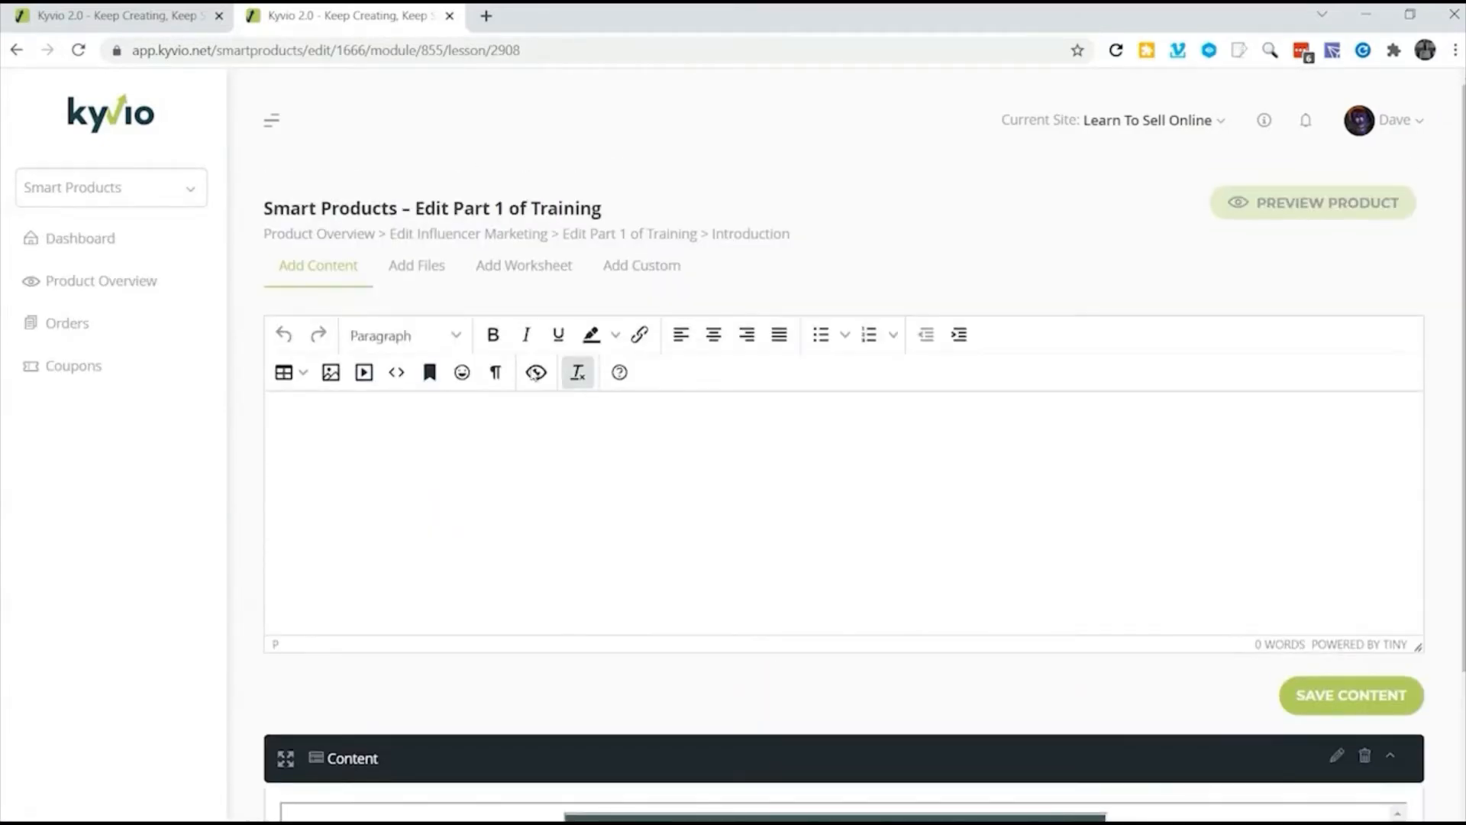
{"action": "left_click", "coordinate": [520, 272]}
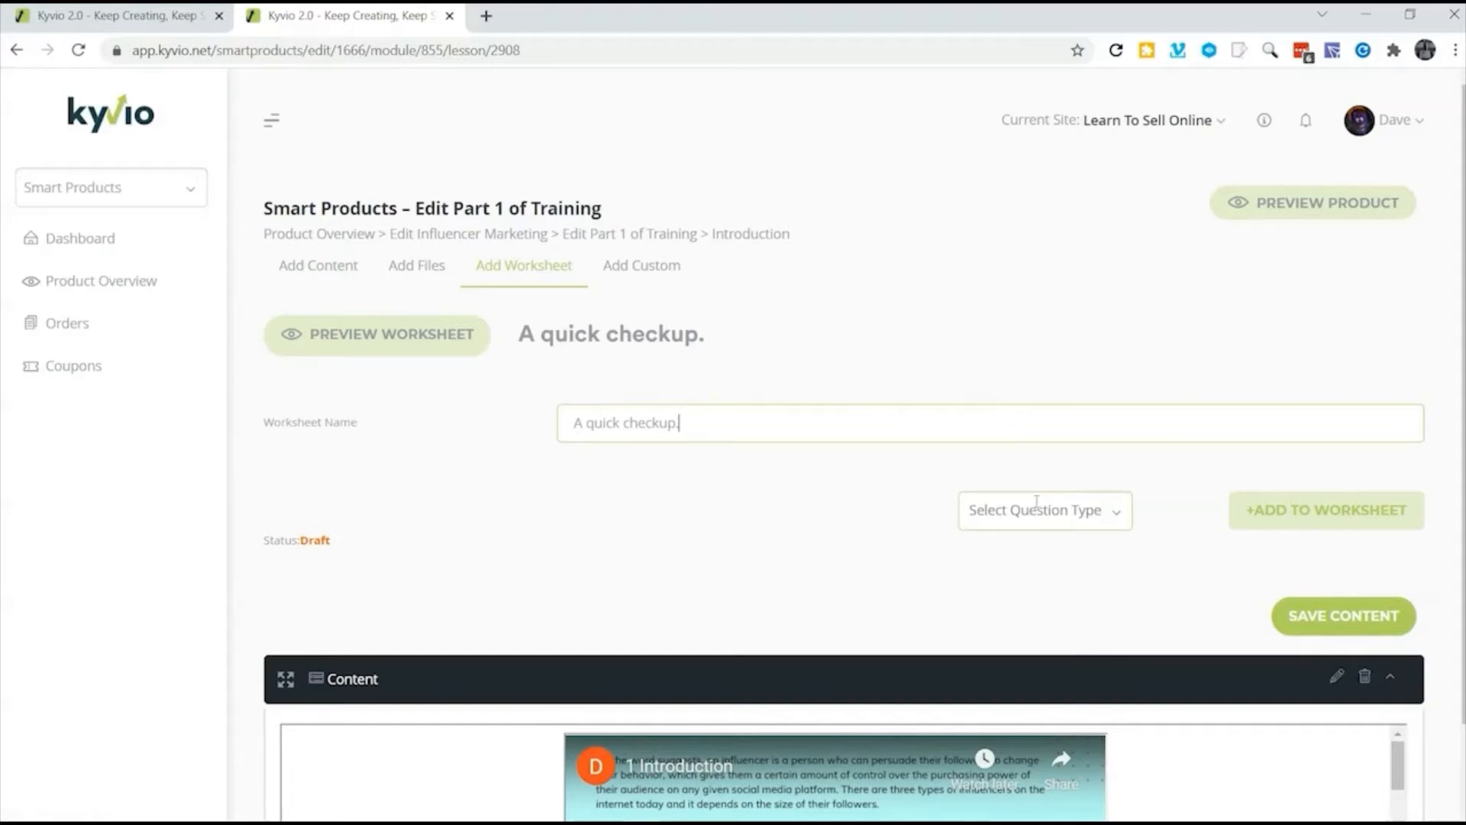
{"action": "left_click", "coordinate": [1037, 504]}
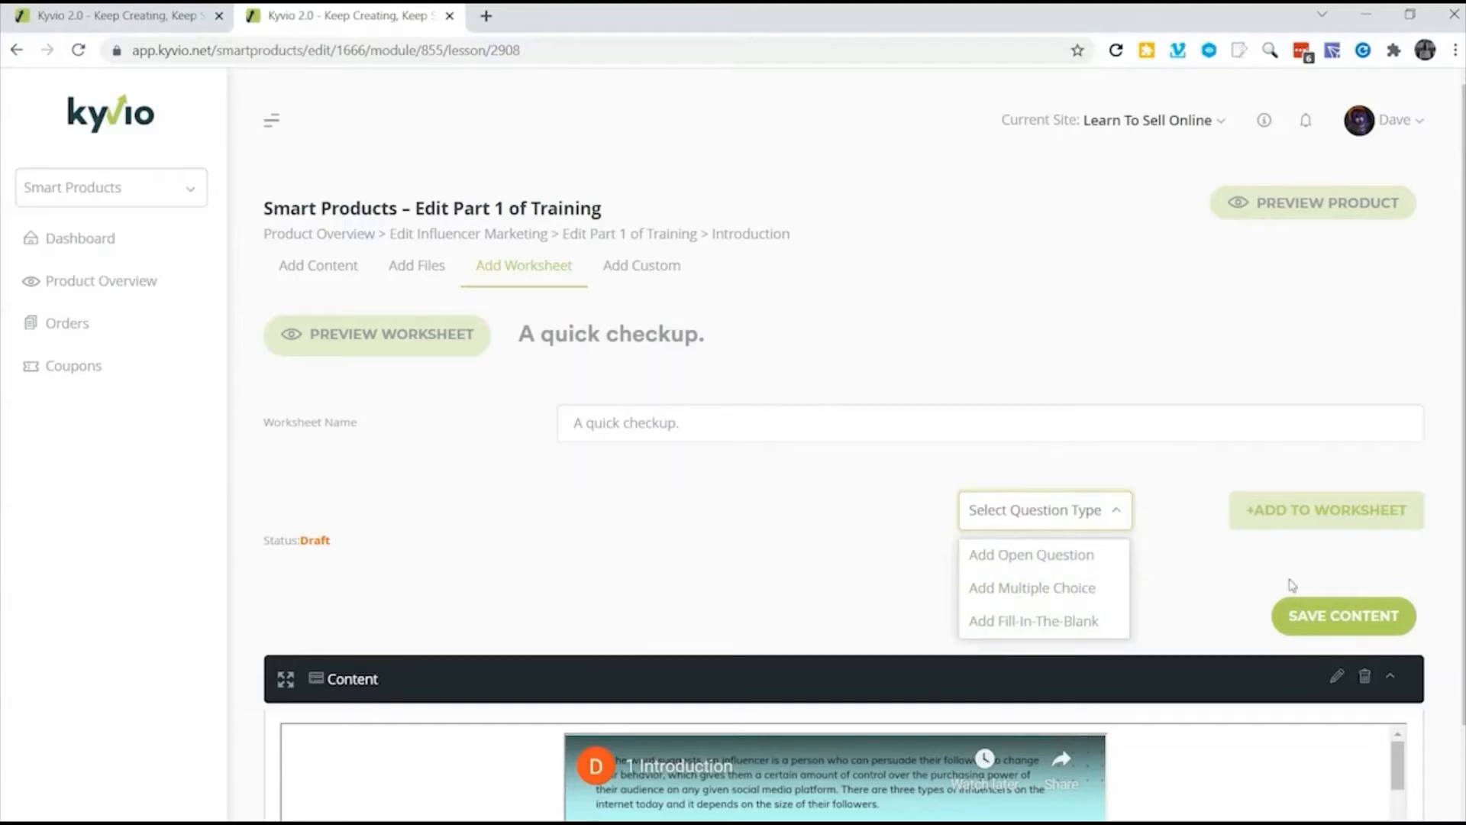
{"action": "left_click", "coordinate": [1042, 602]}
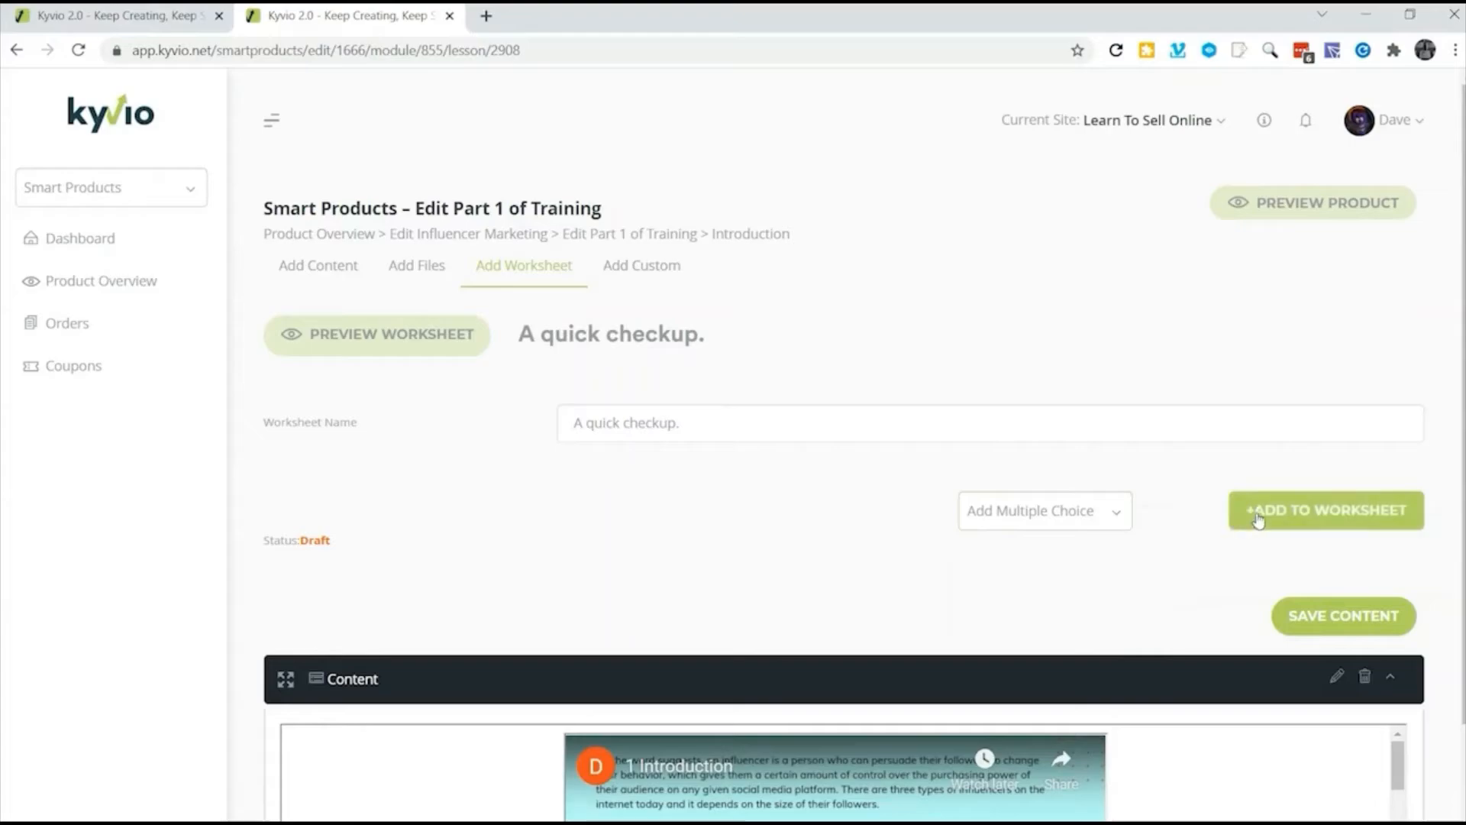
{"action": "left_click", "coordinate": [1258, 516]}
Step: Save the question "What is an influencer marketer?" with the options "Someone who plays disc golf.", "Someone who shops a lot." and "Someone who can persuade others to change their behavior."
{"action": "left_click", "coordinate": [845, 354]}
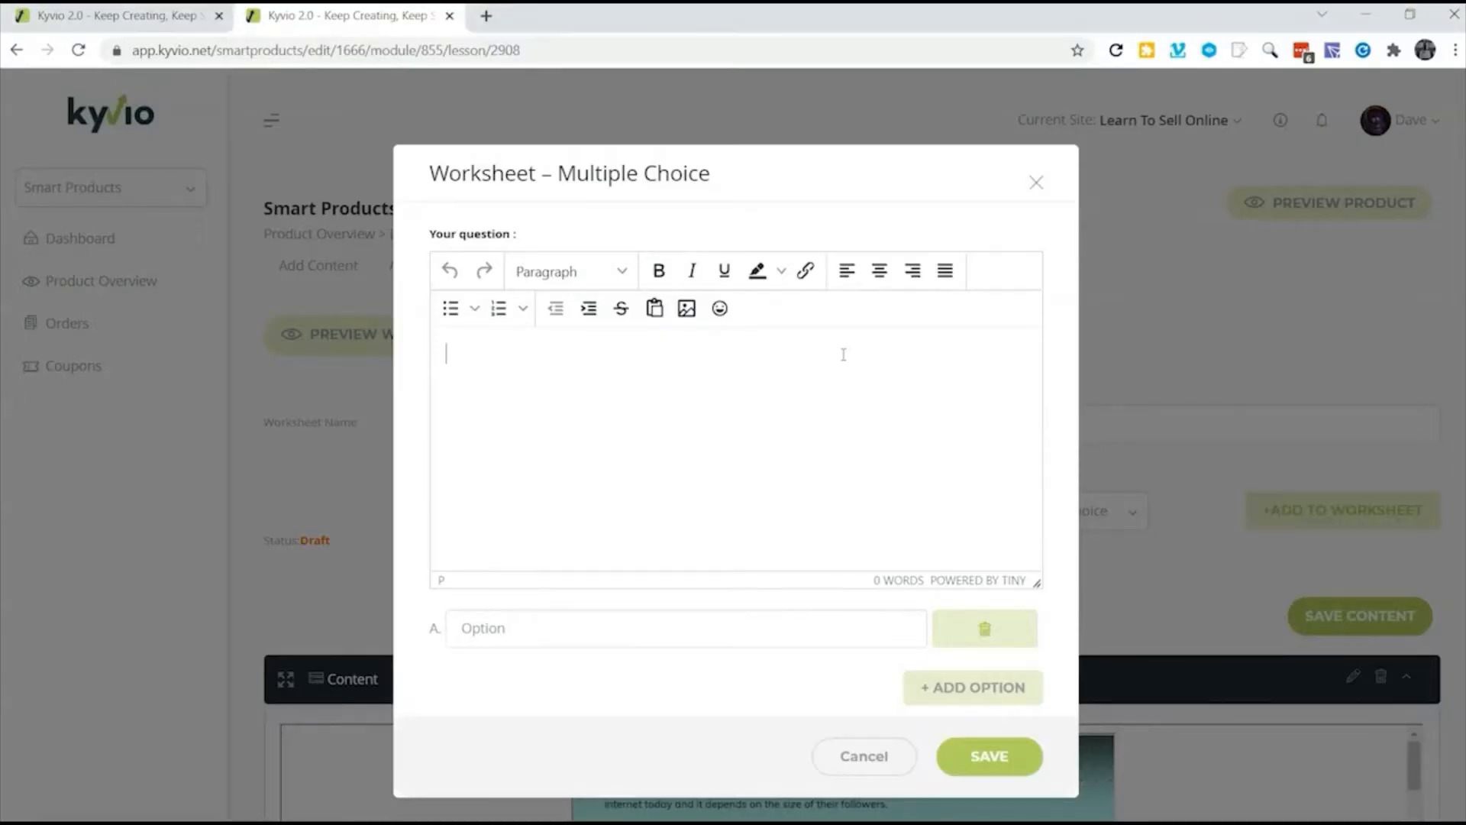
{"action": "type", "text": "What is an influencer marketer?"}
{"action": "left_click", "coordinate": [528, 635]}
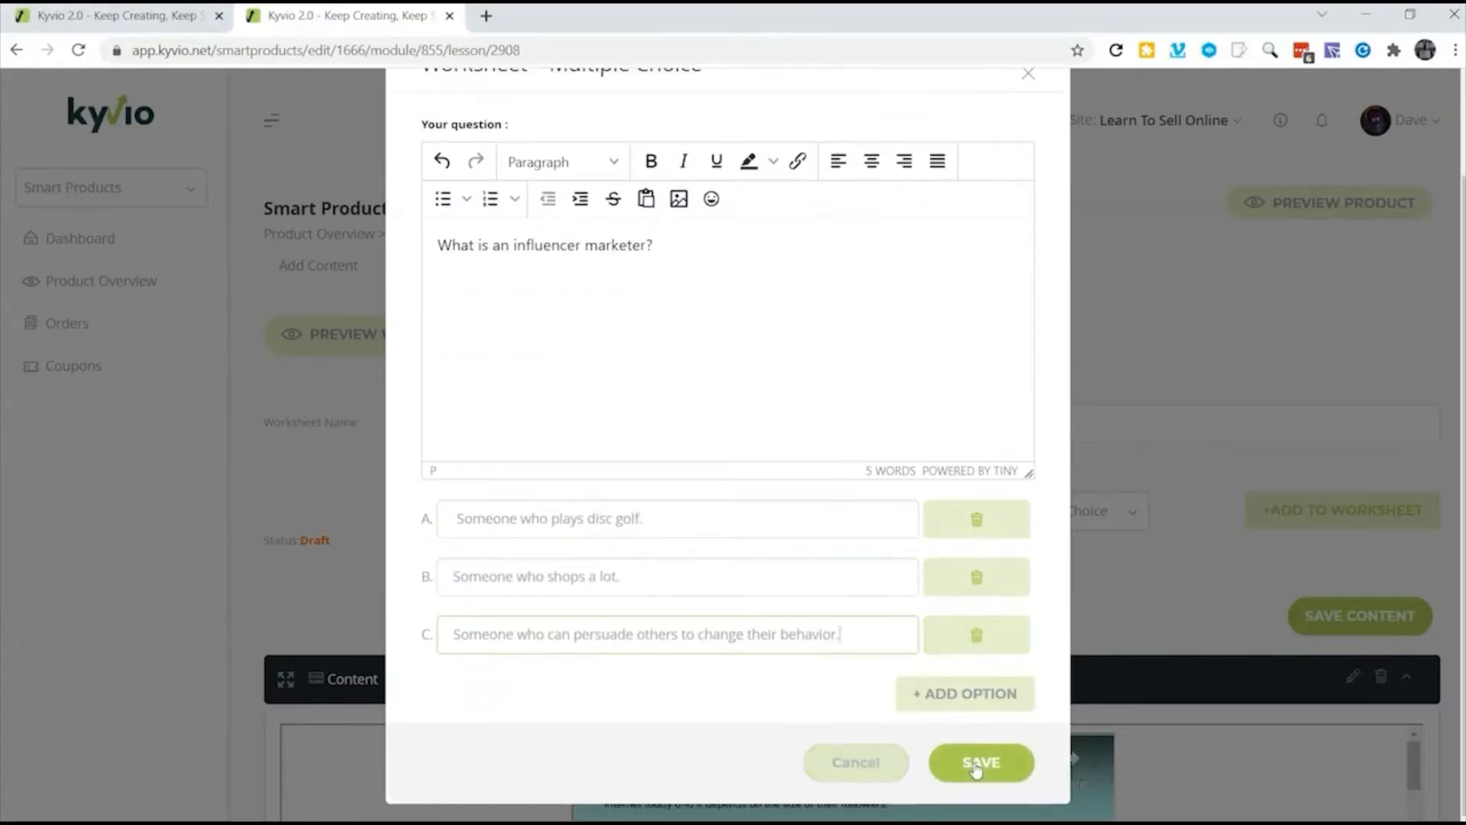
{"action": "left_click", "coordinate": [983, 762]}
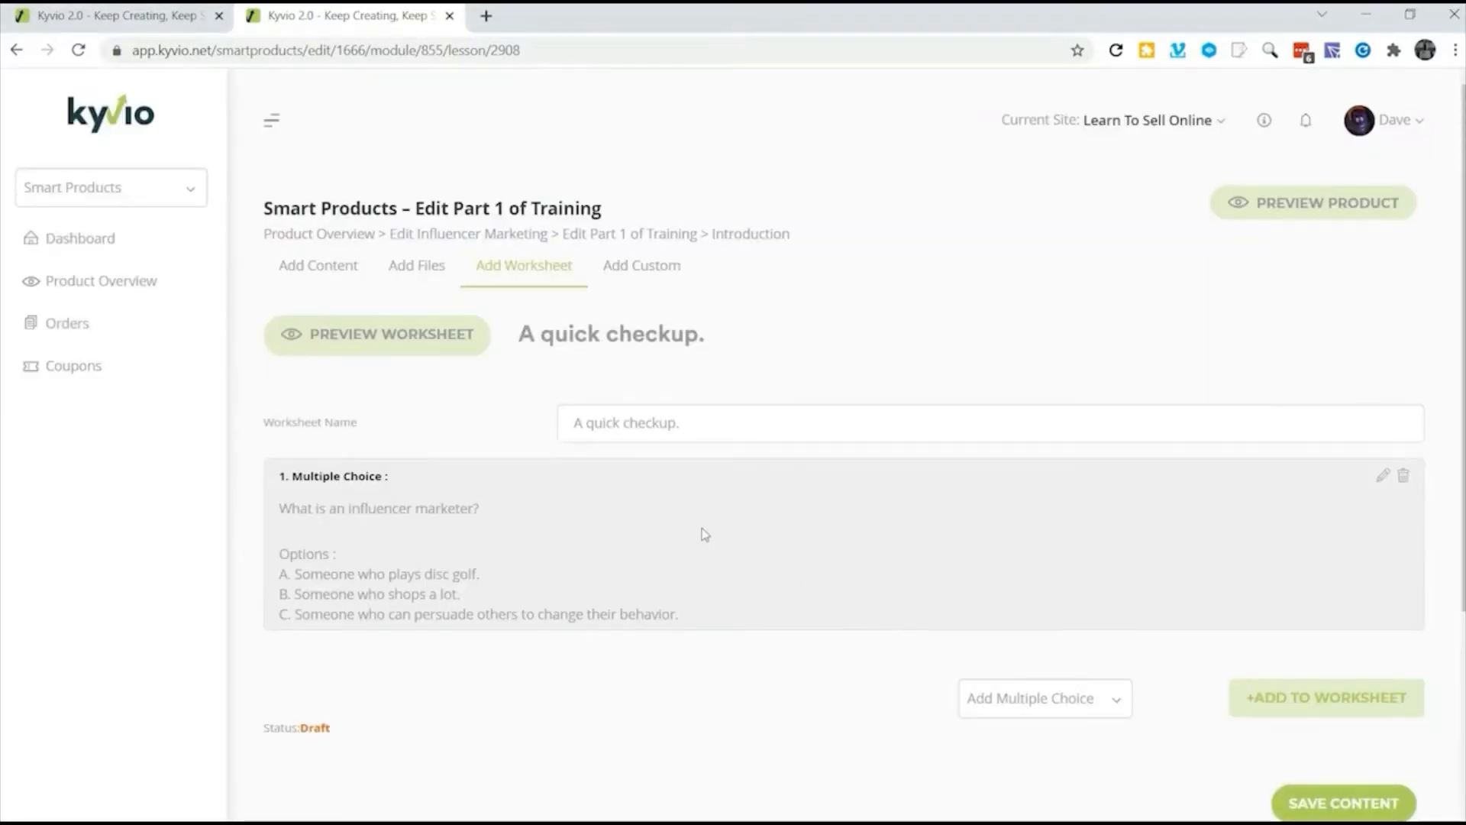
Step: Publish and save the worksheet, and view the lesson in the product preview and its file options in the editor
{"action": "left_click", "coordinate": [313, 730]}
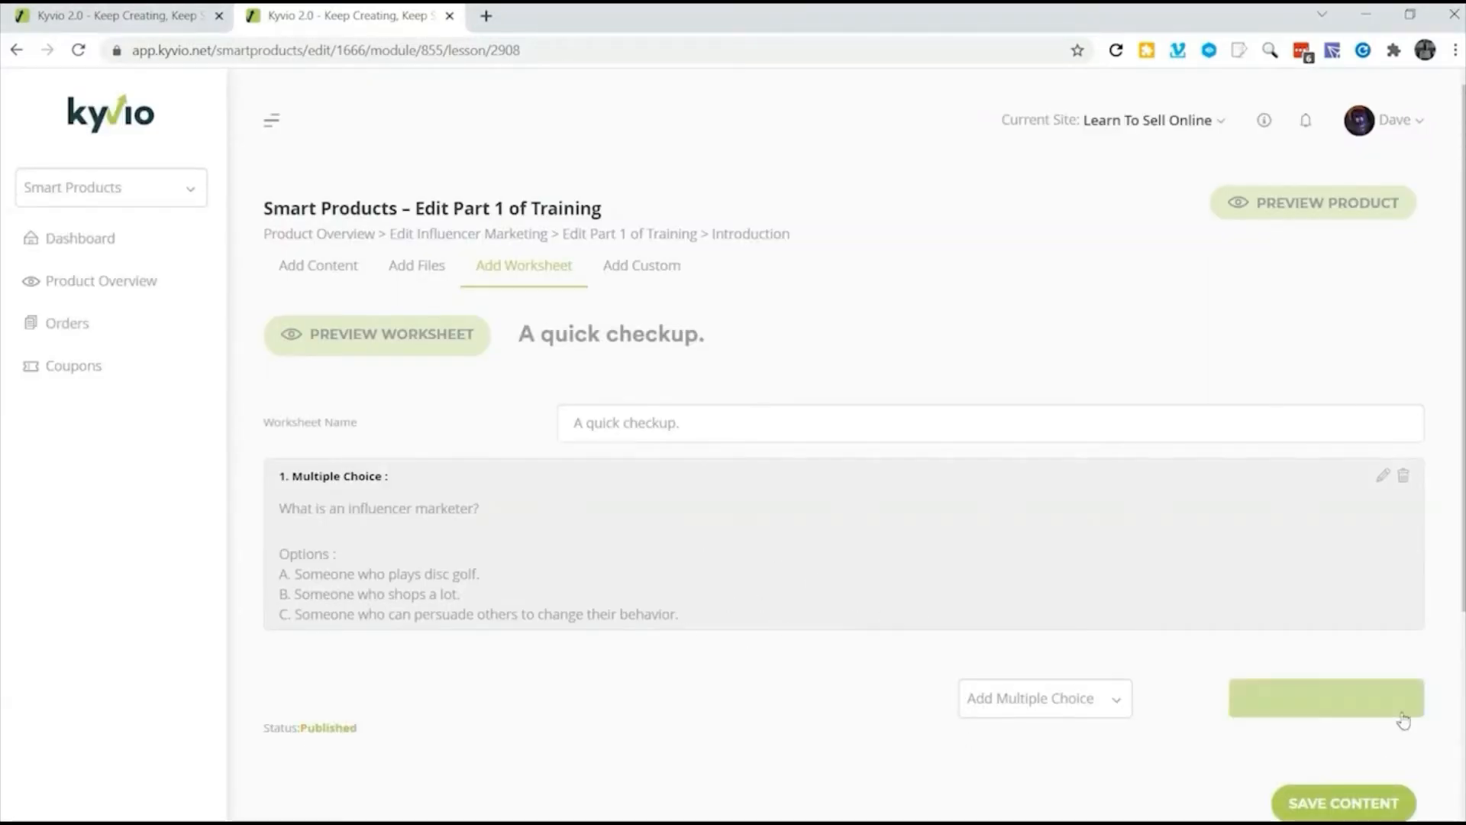
{"action": "left_click", "coordinate": [1344, 803]}
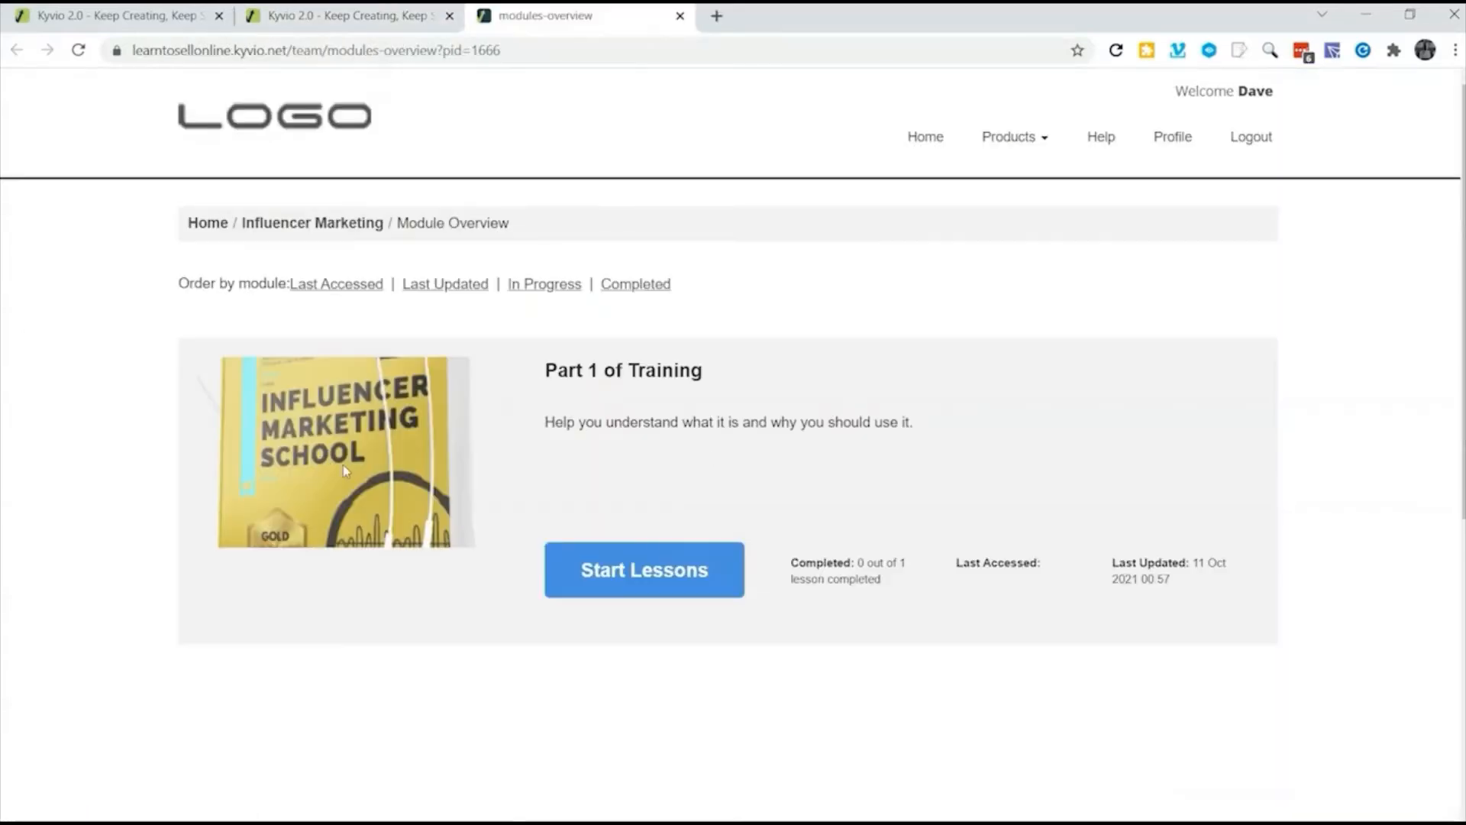
{"action": "left_click", "coordinate": [633, 587]}
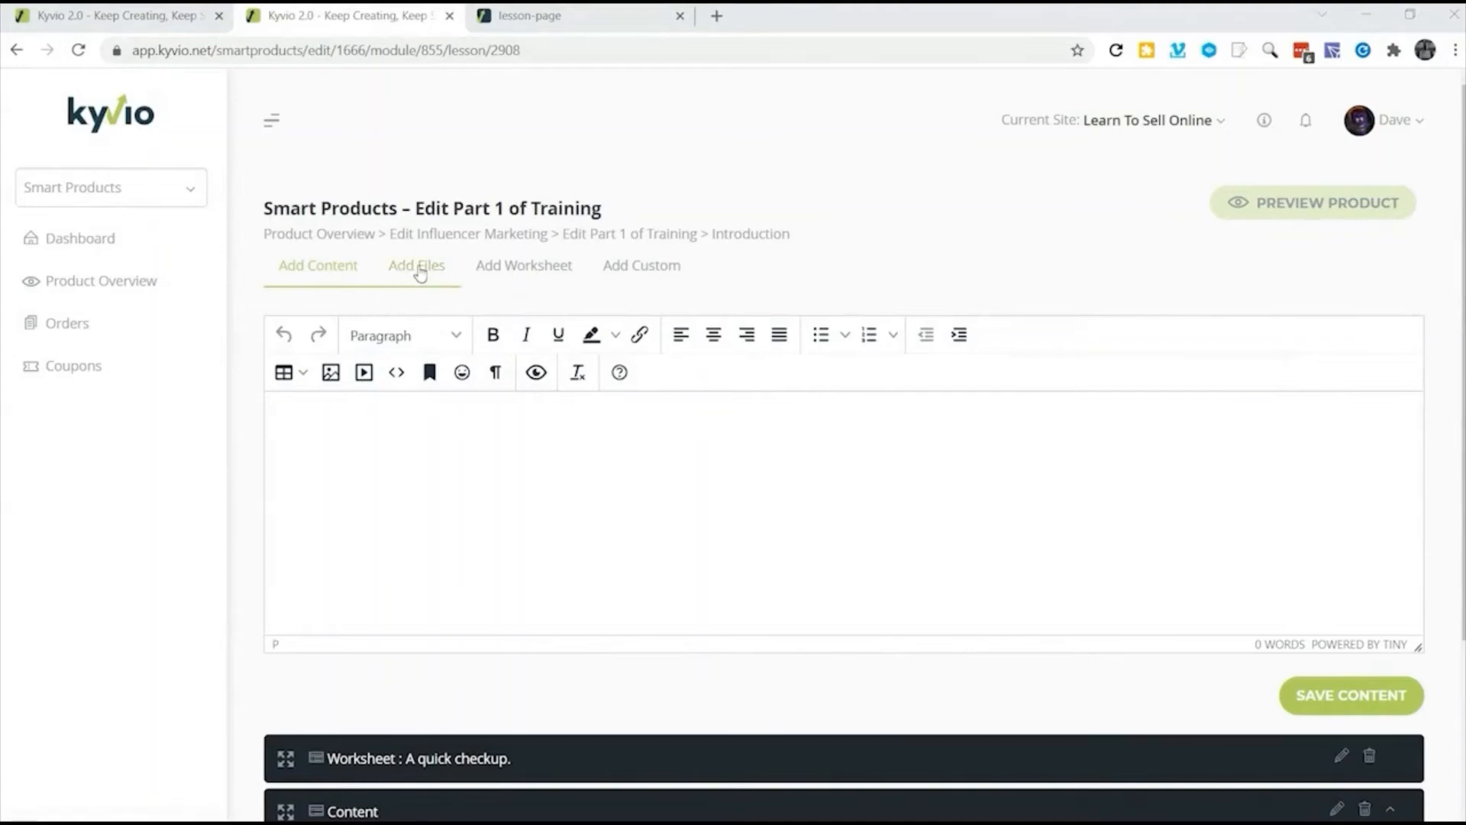
{"action": "left_click", "coordinate": [418, 268]}
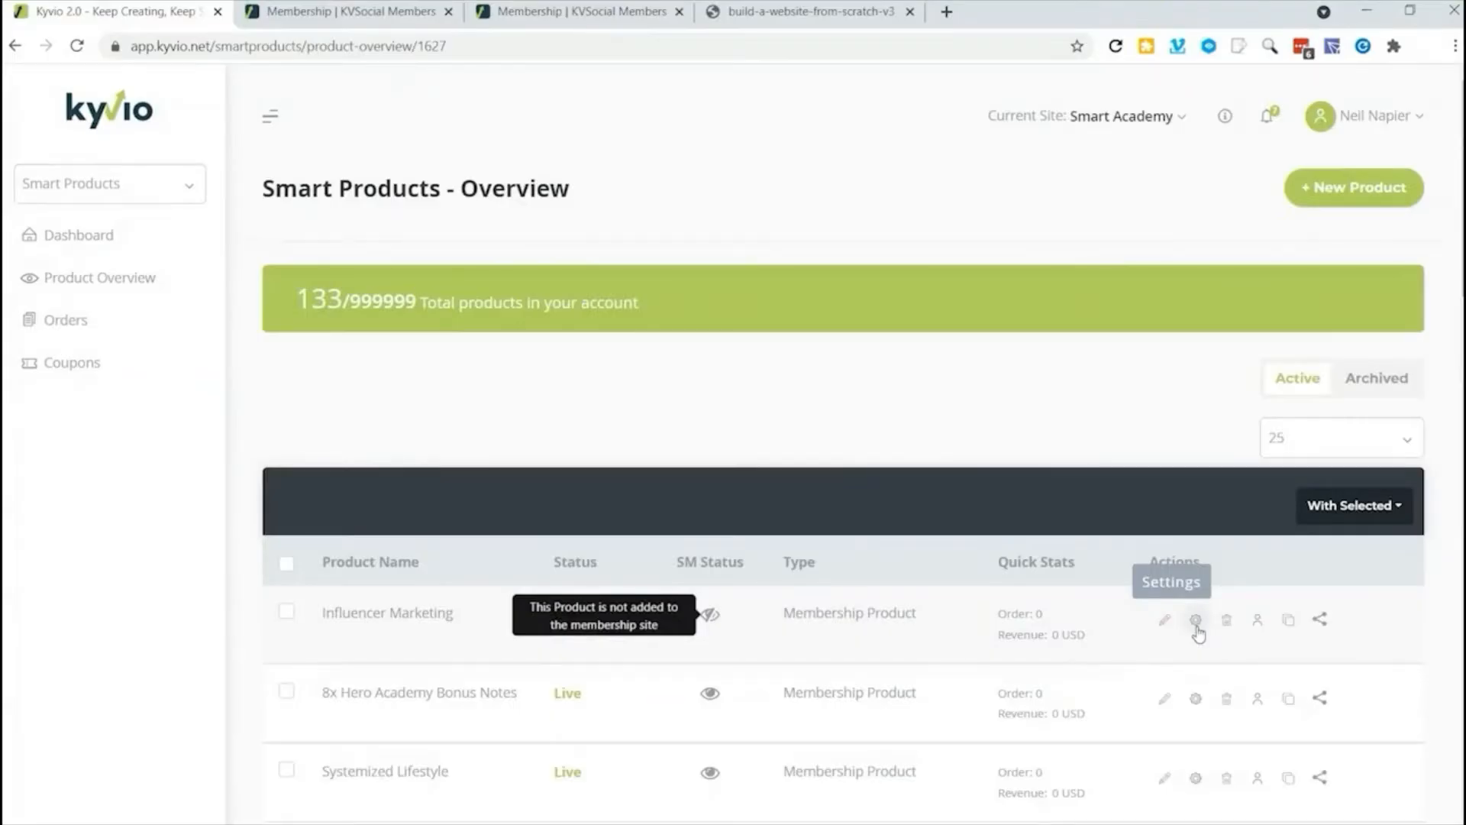
Step: Try setting up an Influencer Marketing product action for customers who Purchased the Free price variant, and close the settings without saving
{"action": "left_click", "coordinate": [1199, 617]}
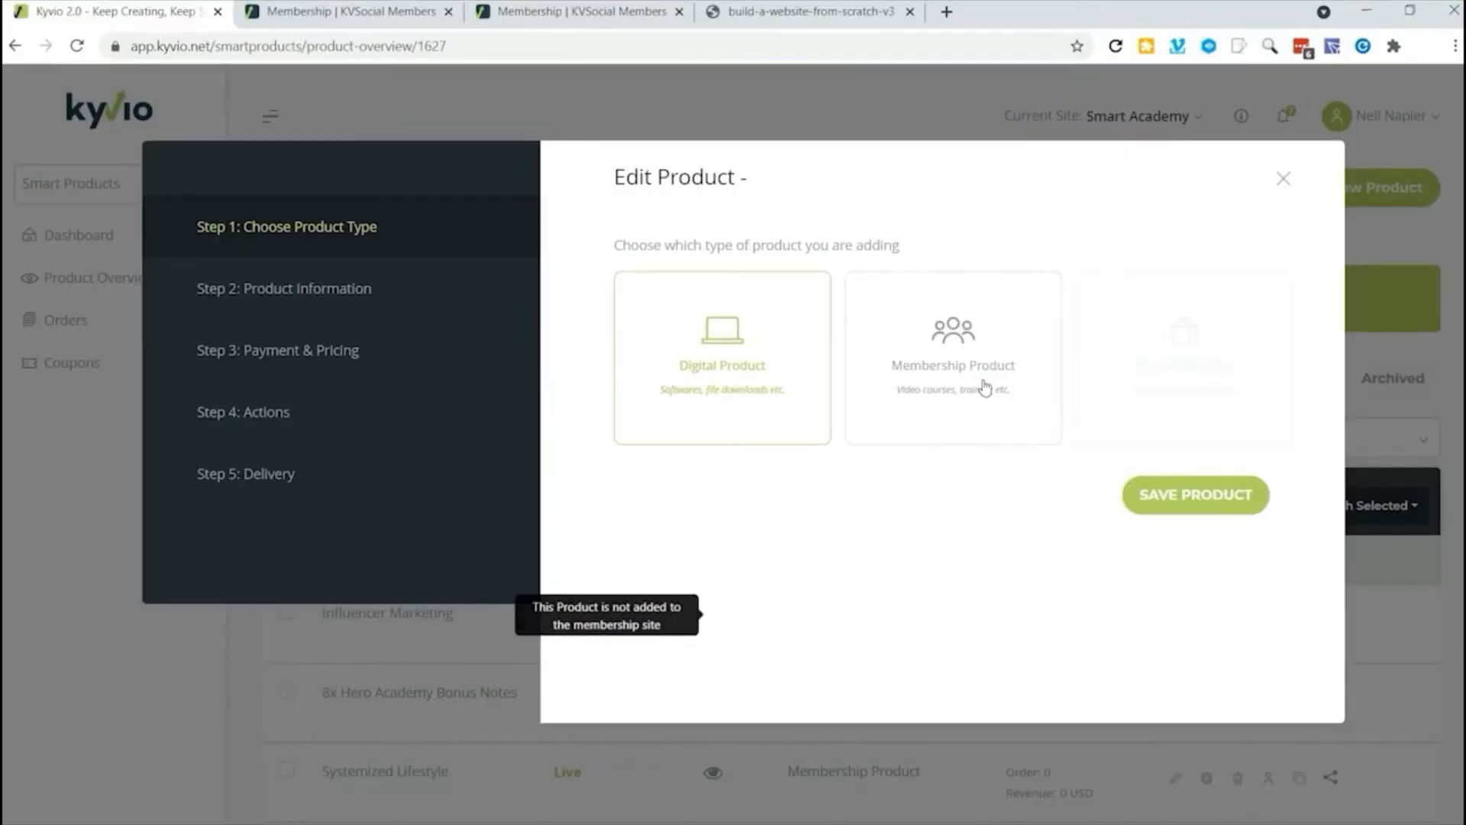
{"action": "left_click", "coordinate": [263, 410]}
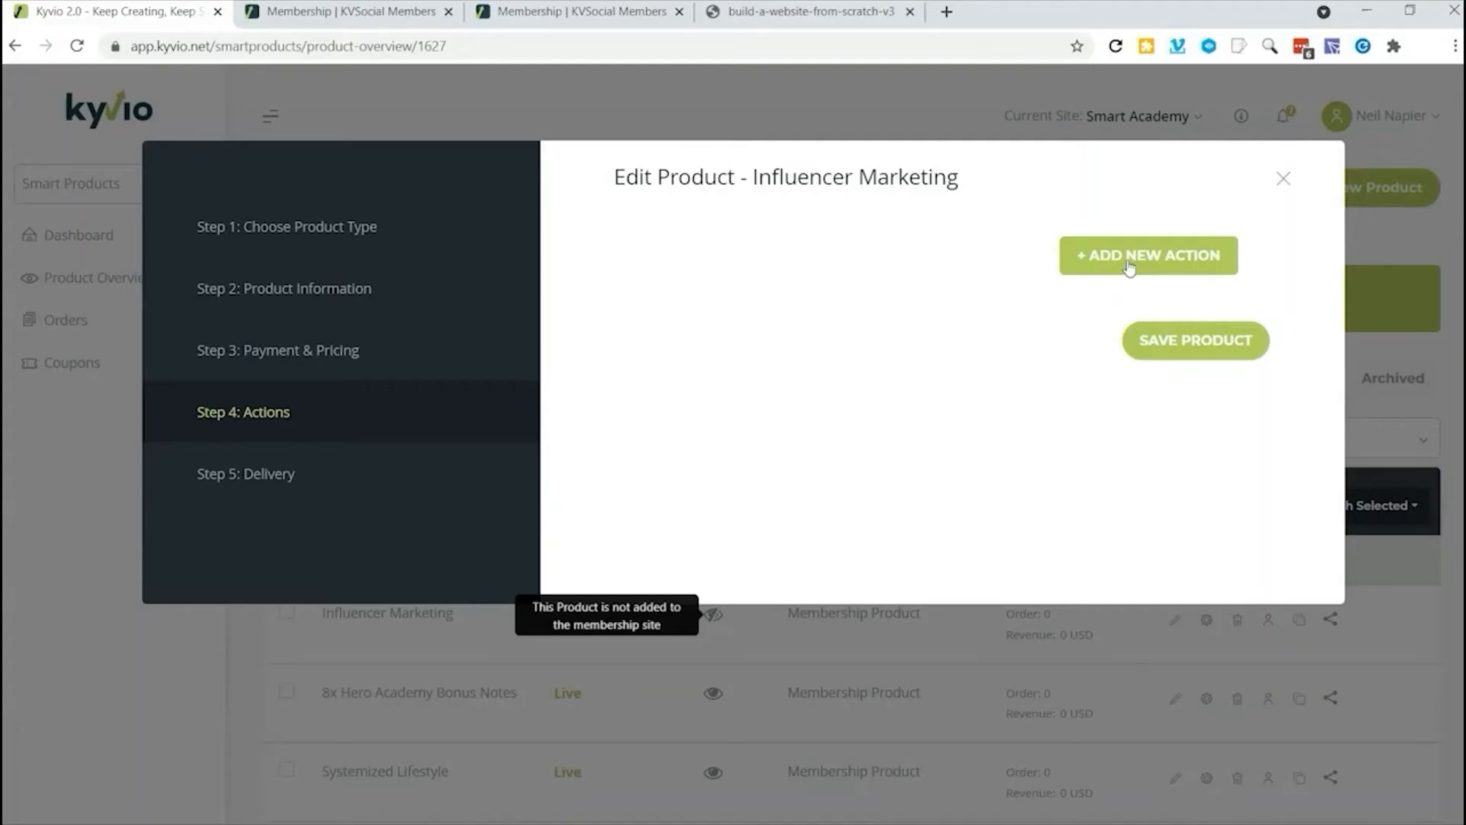
{"action": "left_click", "coordinate": [1129, 266]}
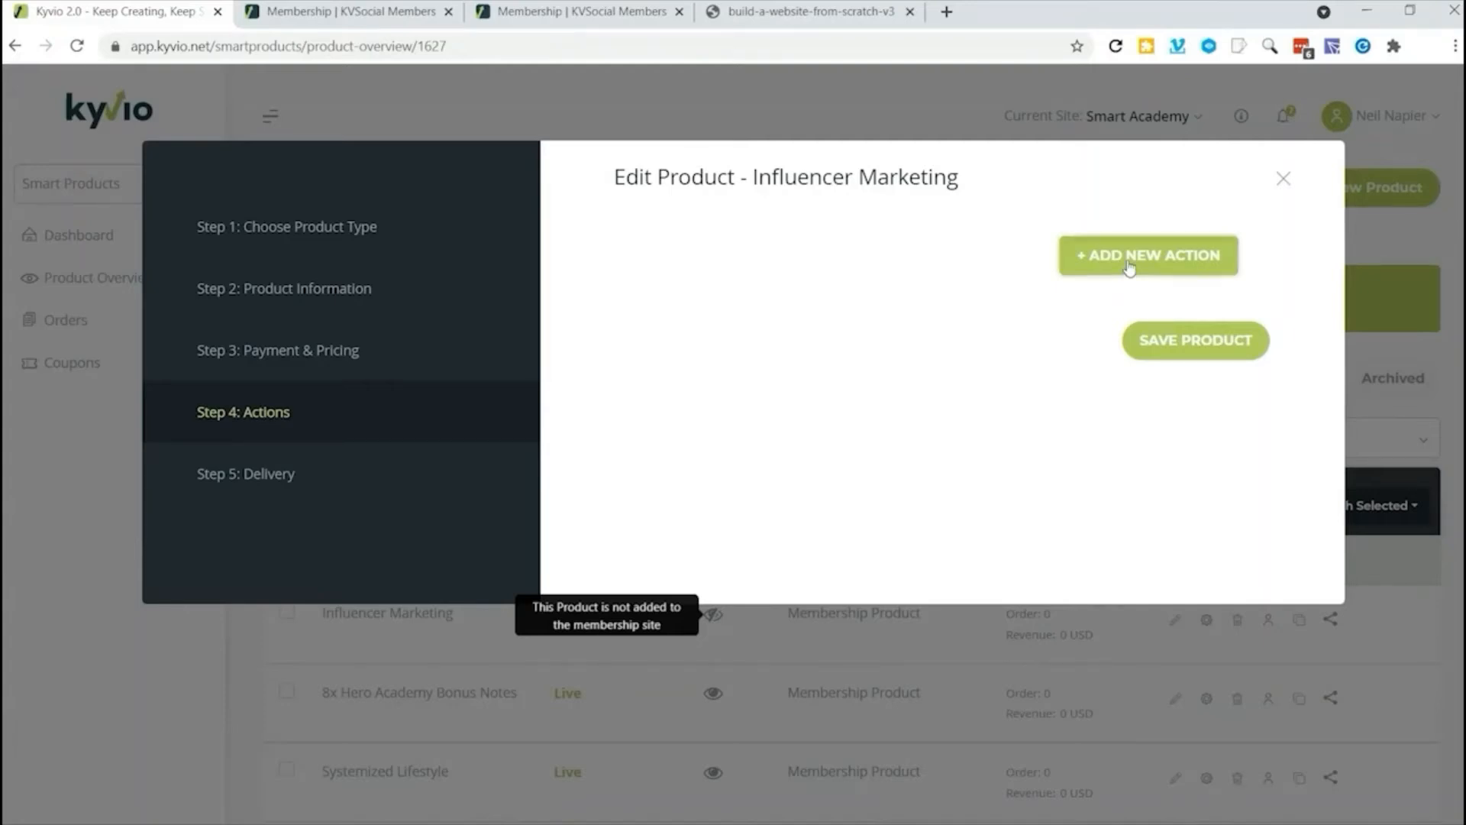
{"action": "left_click", "coordinate": [814, 321]}
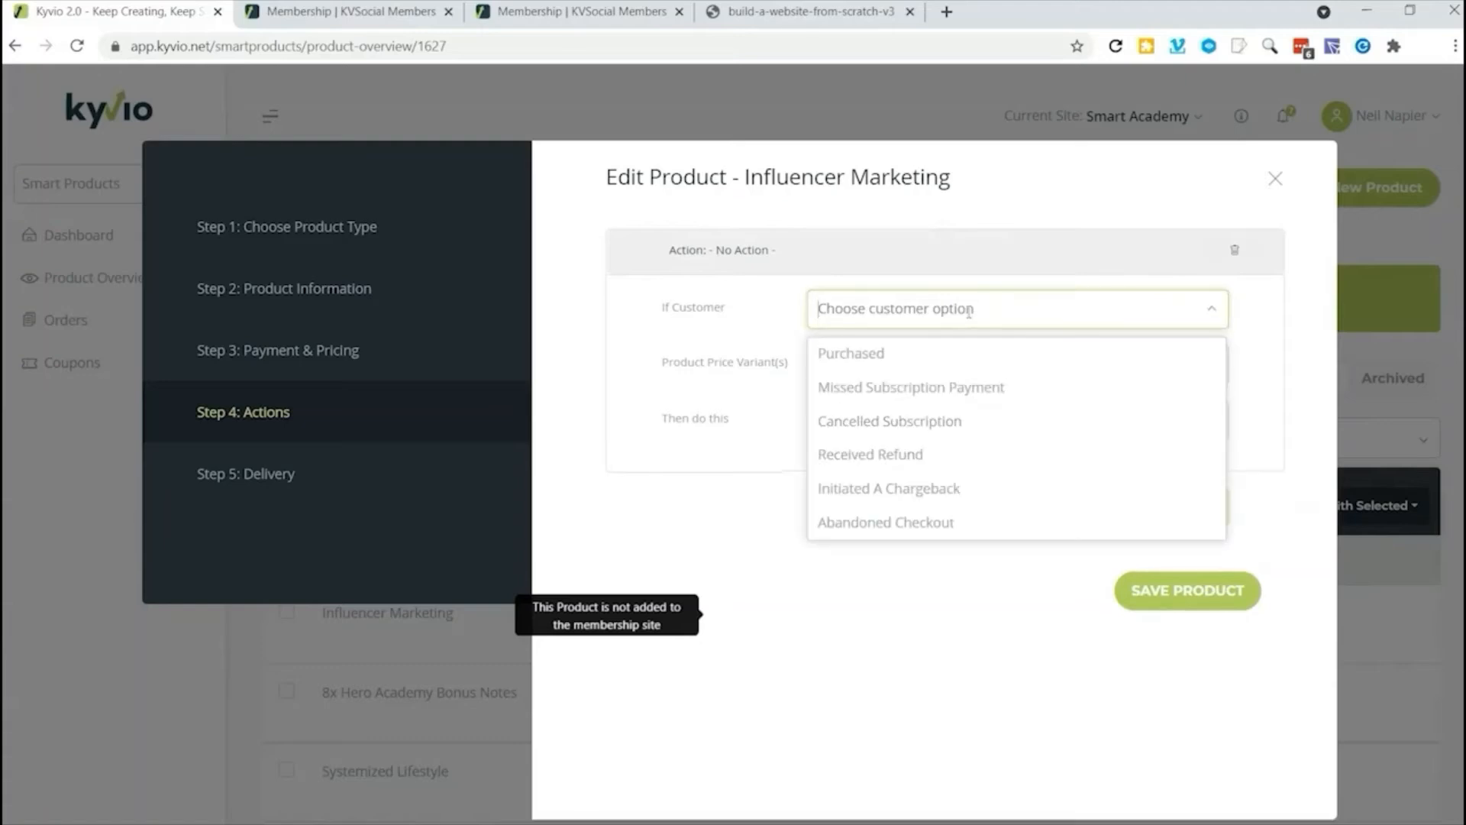
{"action": "left_click", "coordinate": [930, 370]}
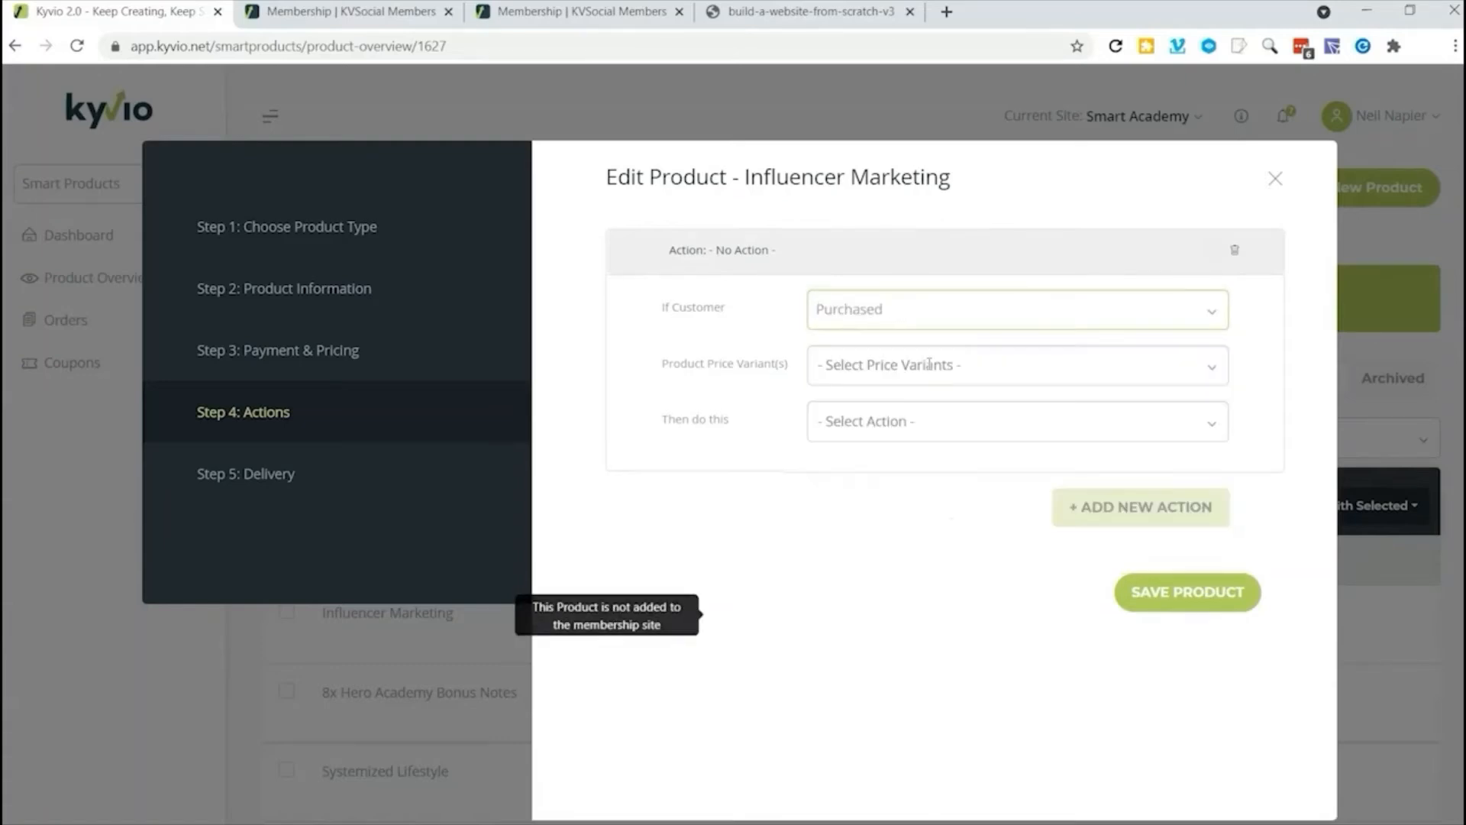
{"action": "left_click", "coordinate": [866, 367]}
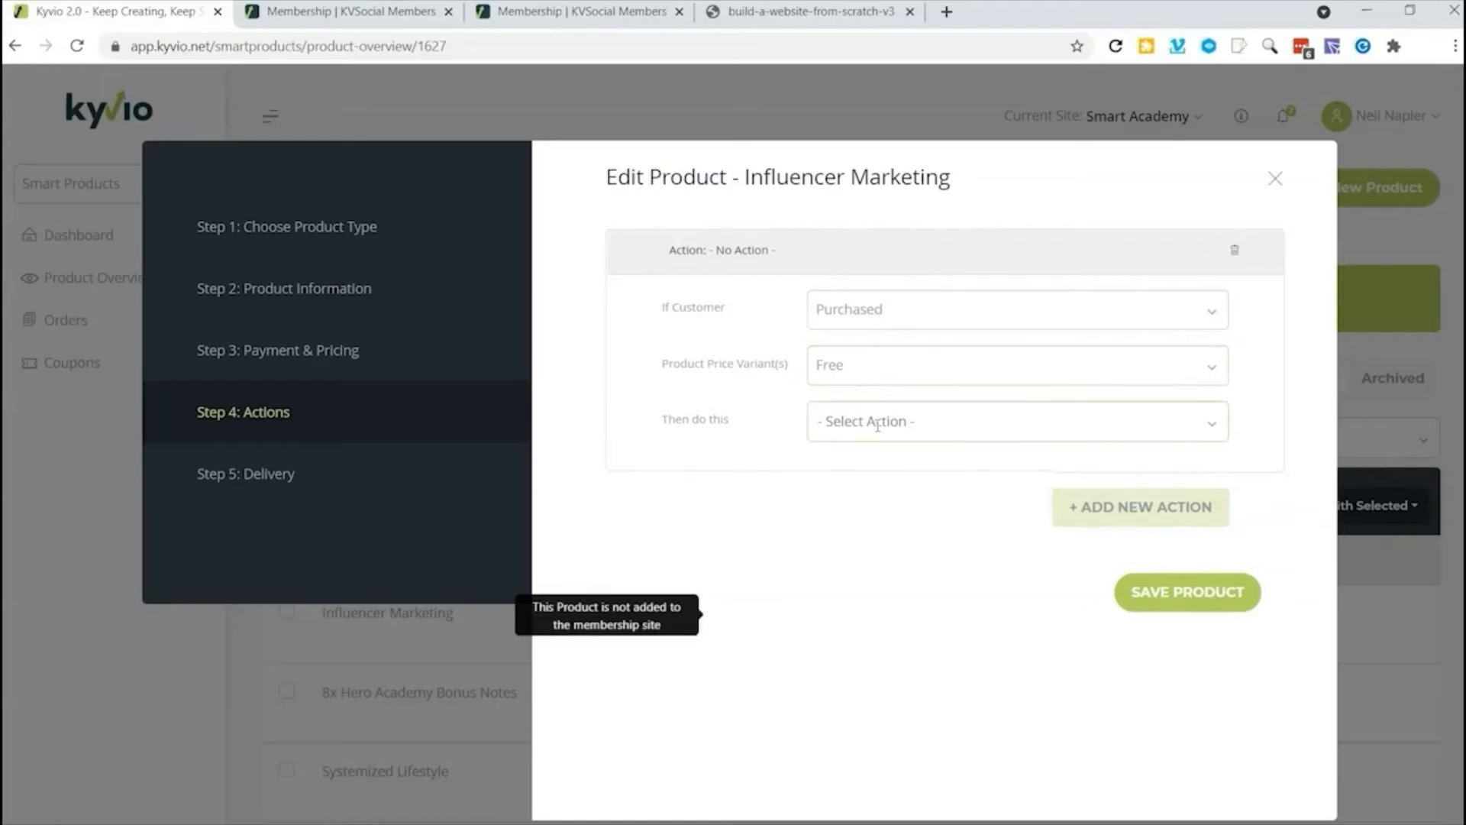
{"action": "left_click", "coordinate": [991, 425]}
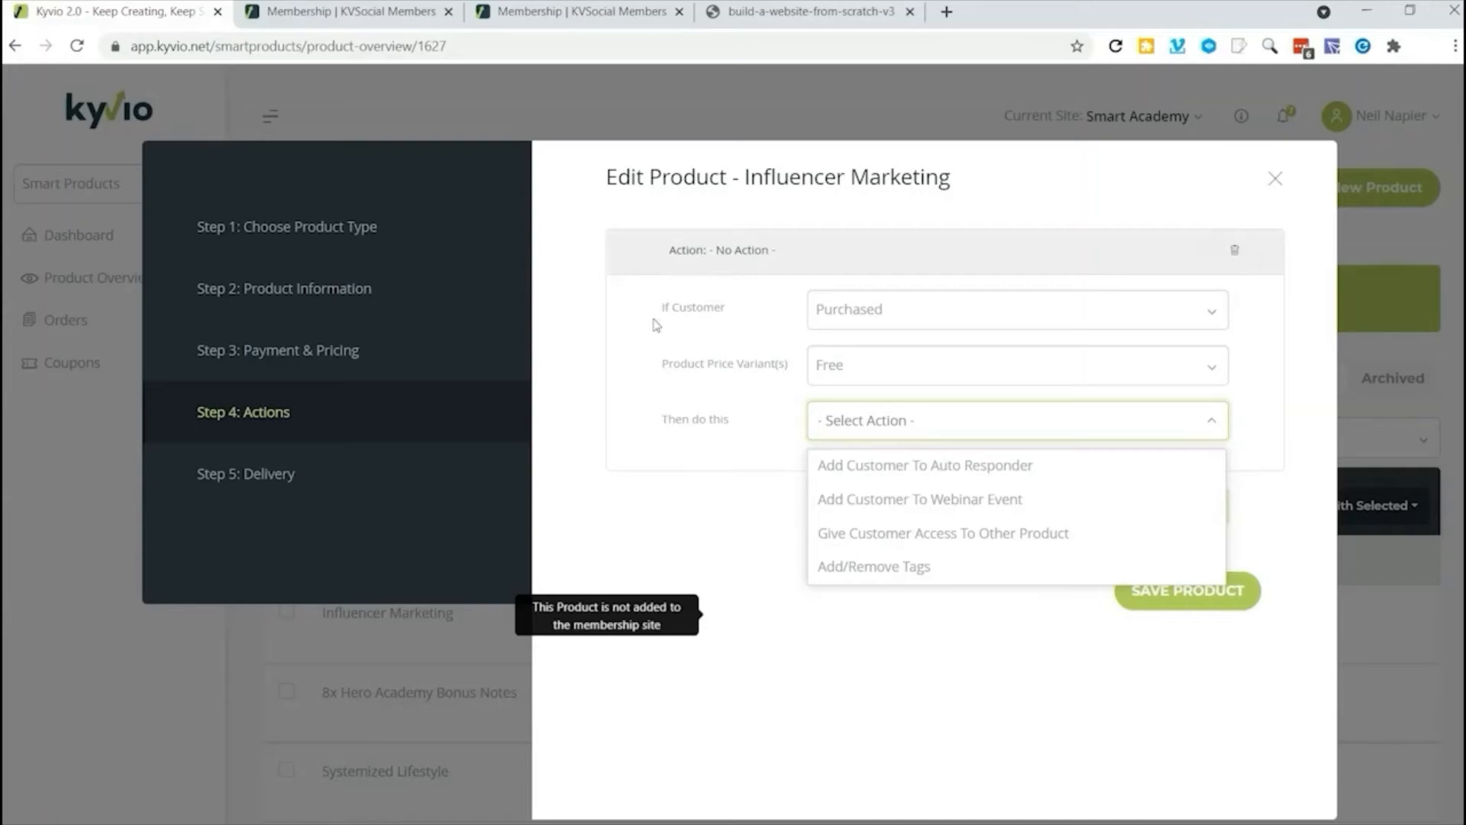
{"action": "left_click", "coordinate": [1274, 180]}
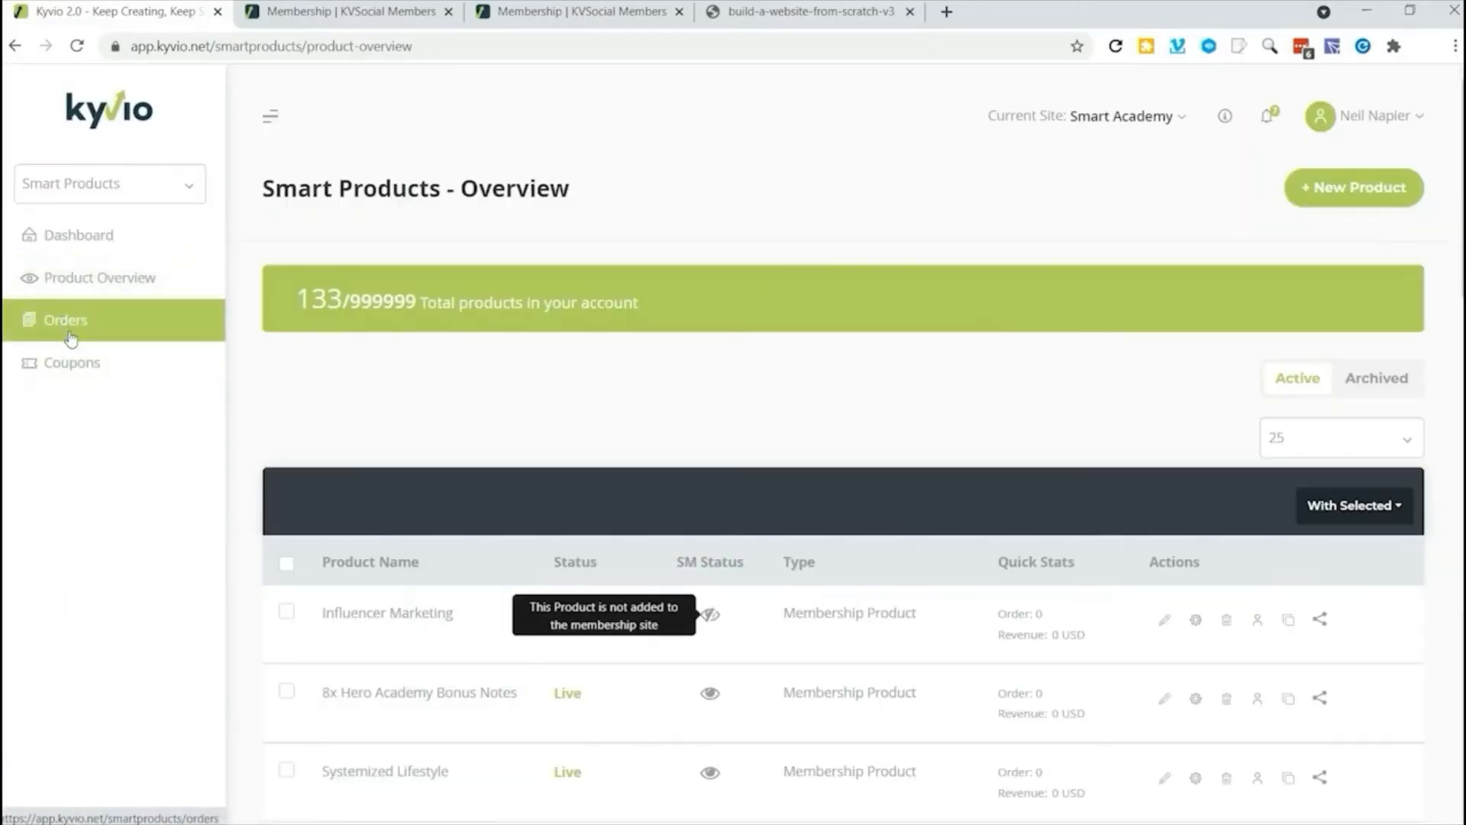
Step: View the product orders and start a new coupon with the code Demo
{"action": "left_click", "coordinate": [71, 336]}
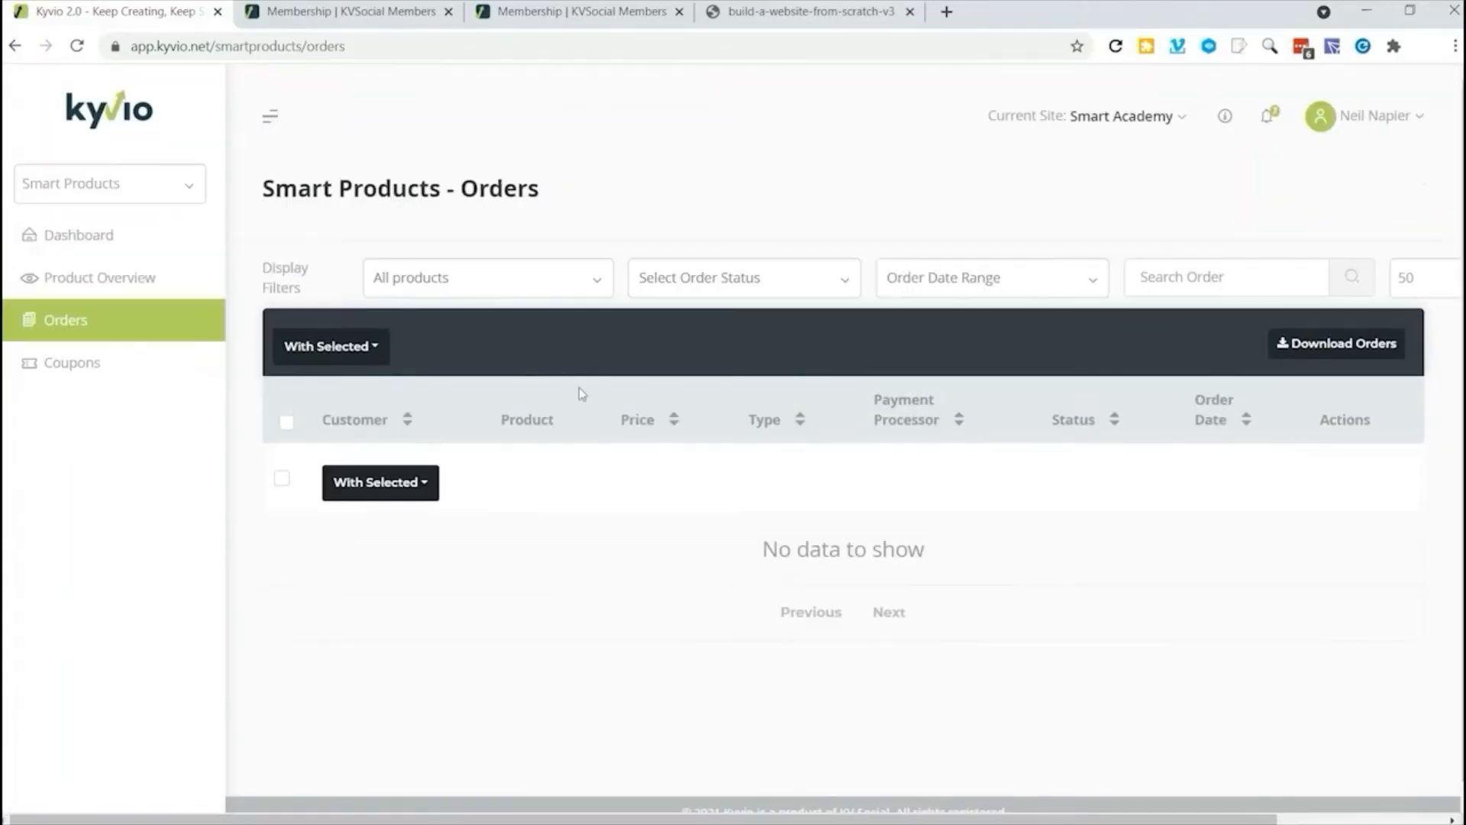
{"action": "left_click", "coordinate": [73, 361]}
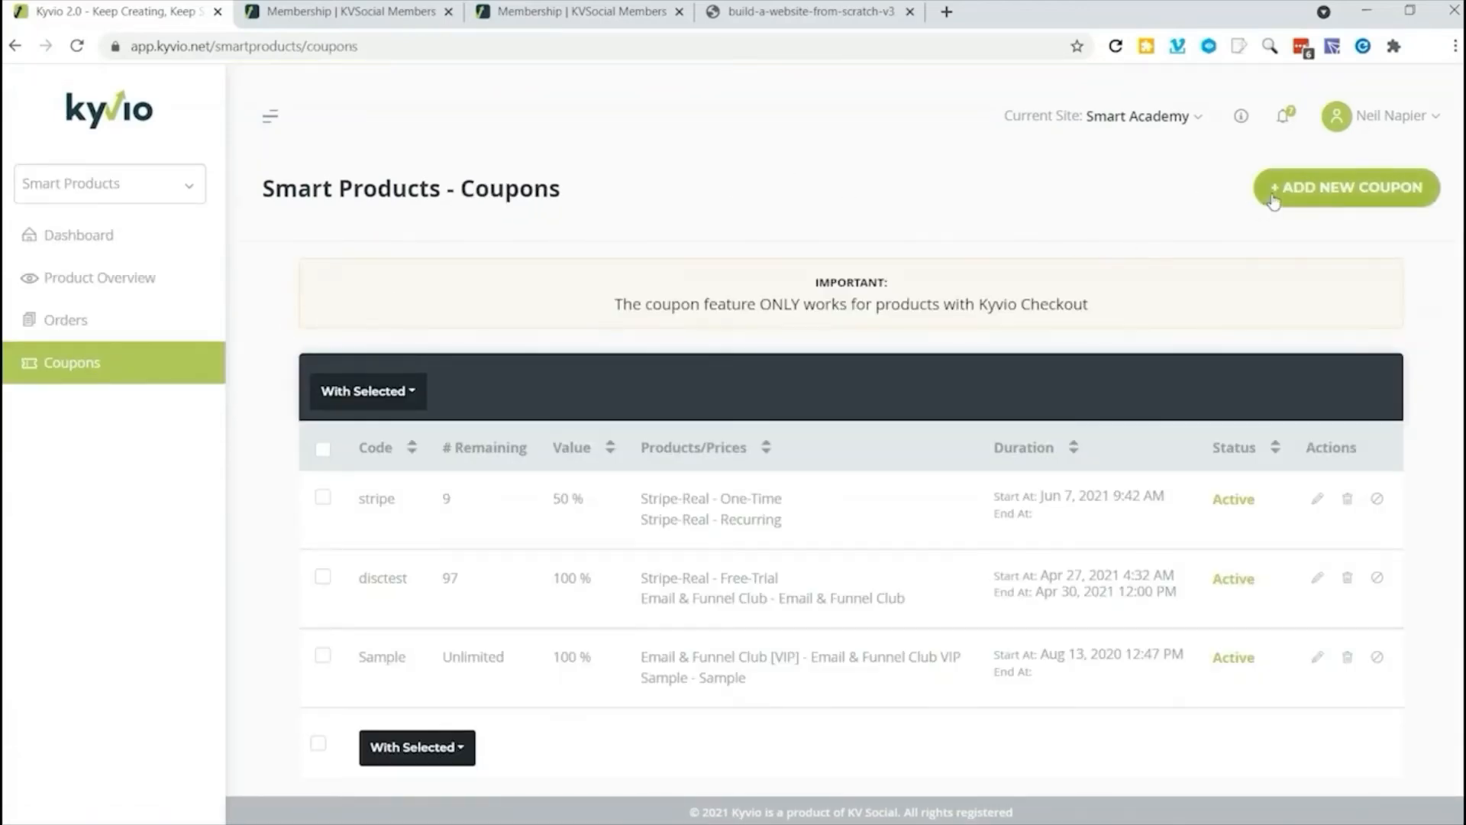
{"action": "left_click", "coordinate": [1324, 182]}
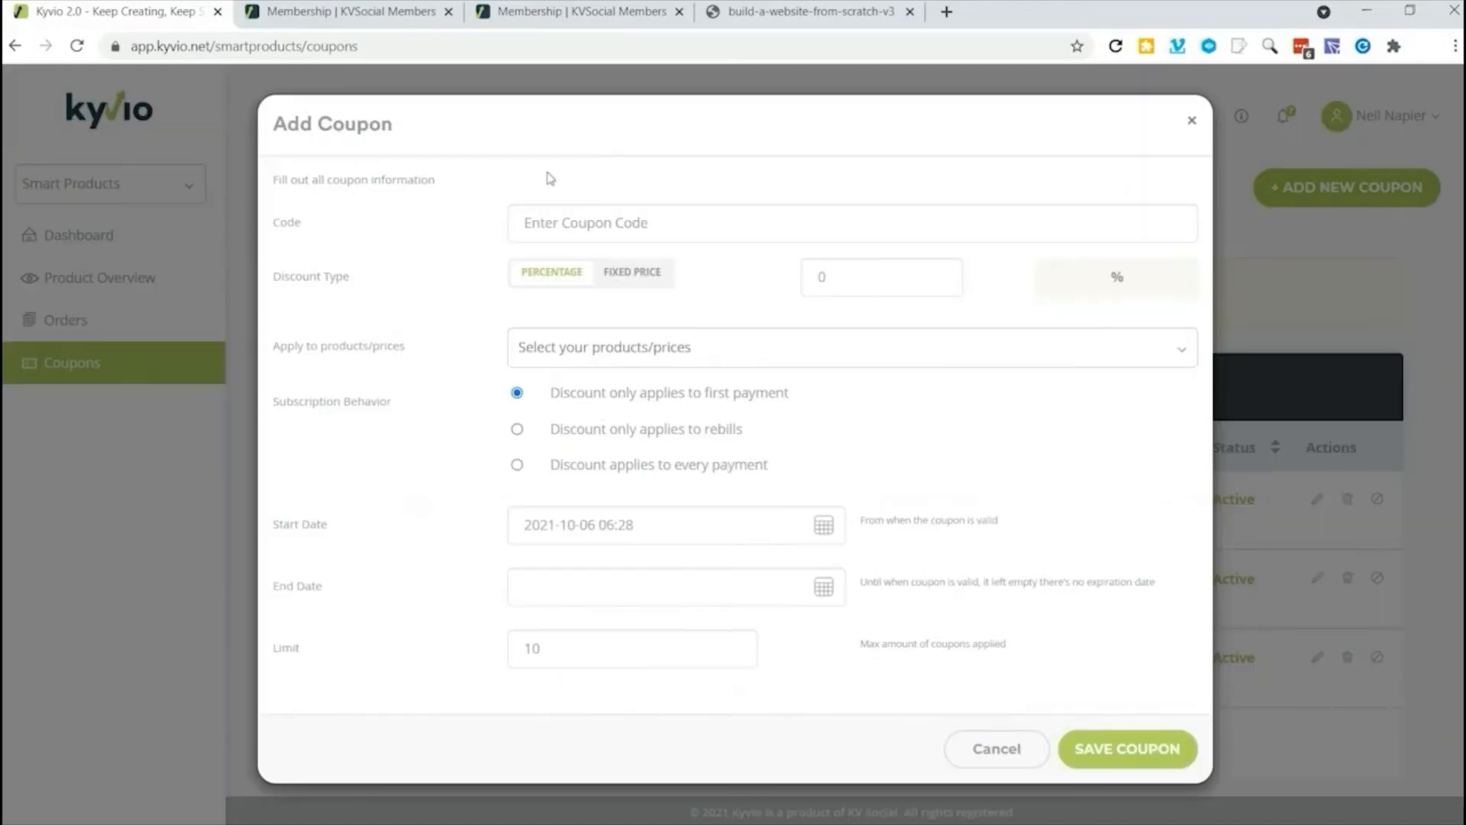
{"action": "left_click", "coordinate": [628, 221]}
{"action": "type", "text": "Demo"}
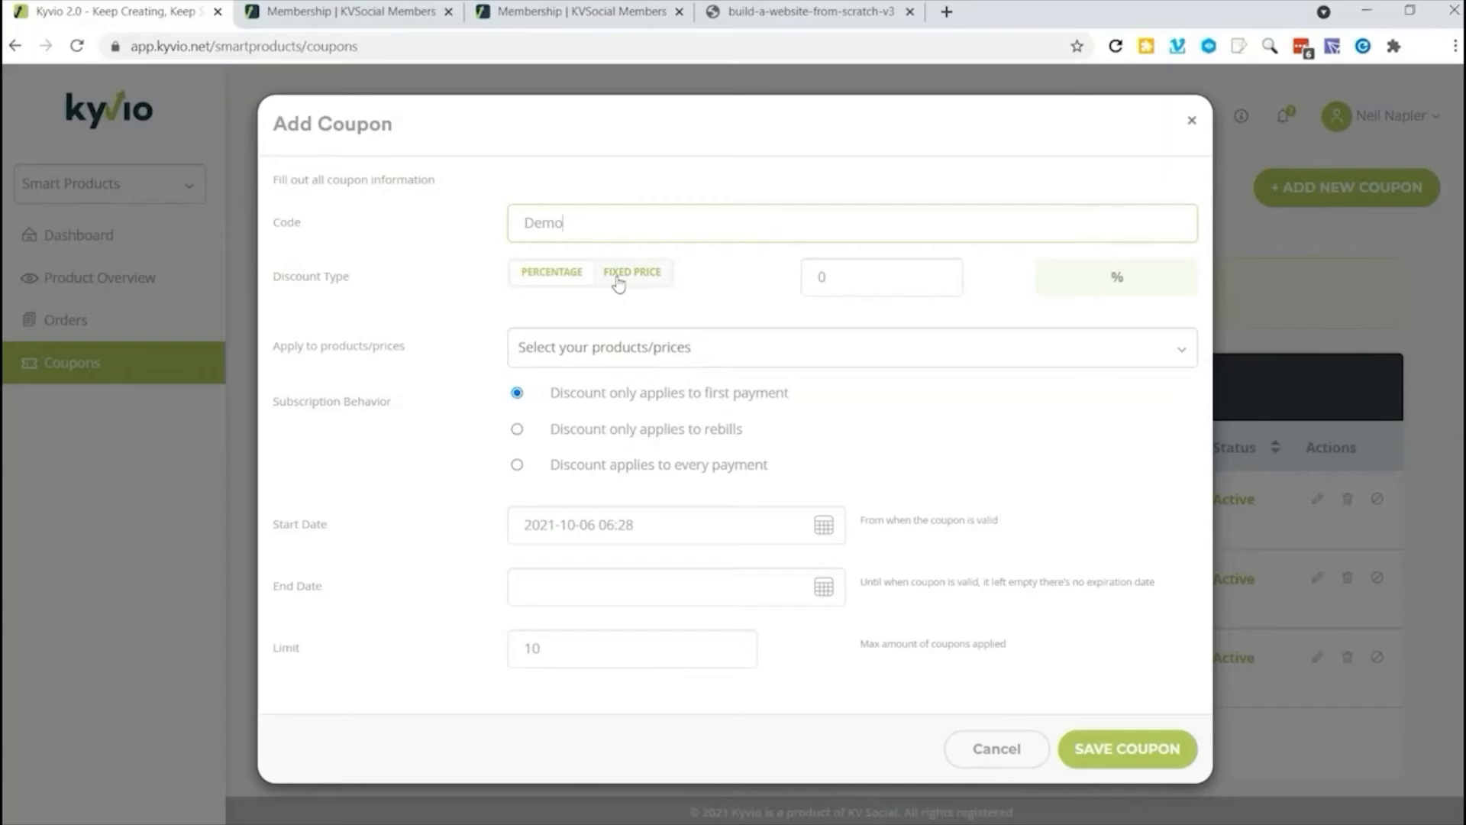
Step: Set the coupon's discount to 10 percent and apply it to the Influencer Marketing product's Free price
{"action": "left_click", "coordinate": [901, 276]}
{"action": "type", "text": "10"}
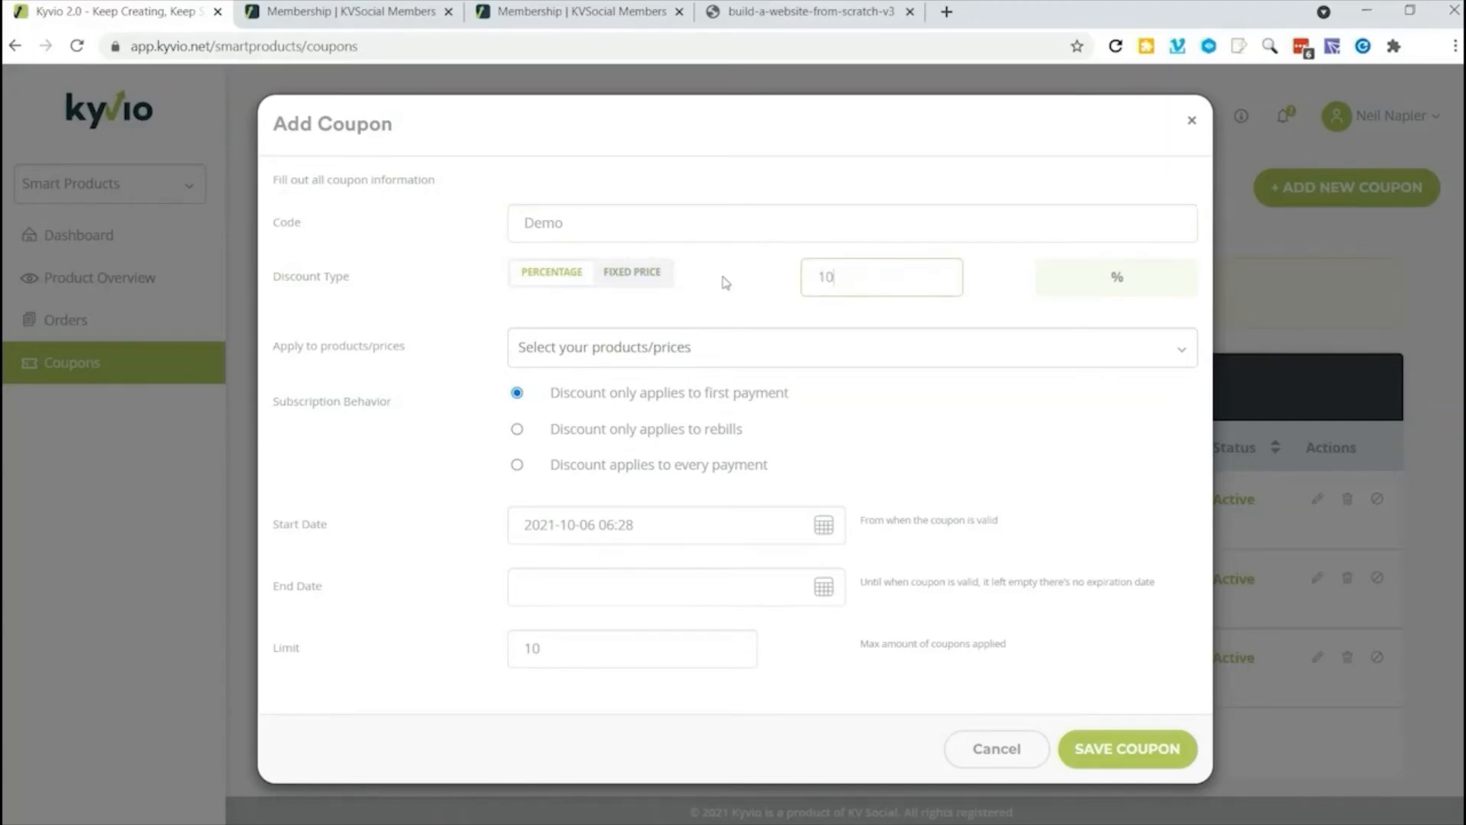
{"action": "left_click", "coordinate": [718, 343]}
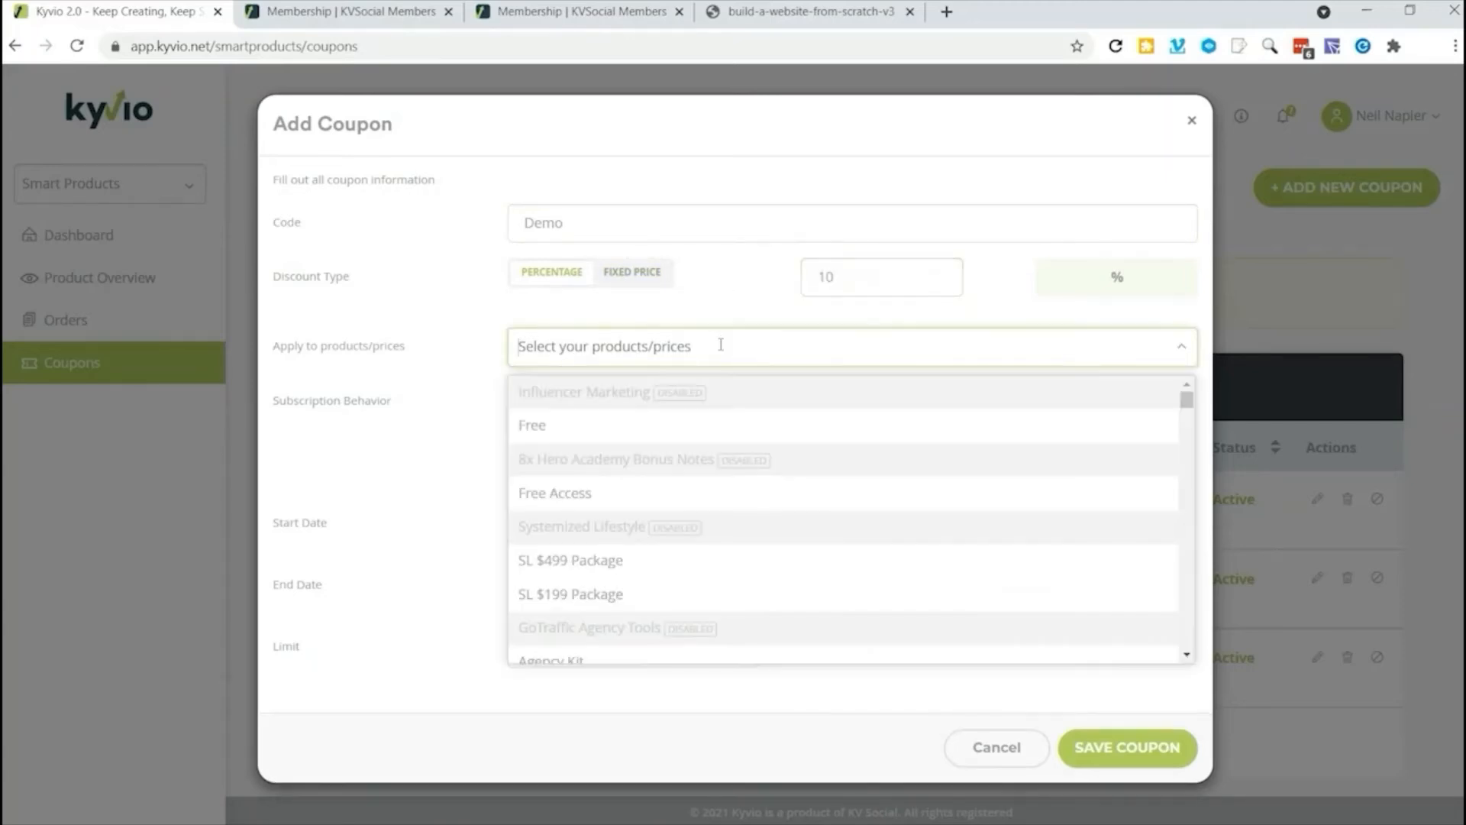
{"action": "left_click", "coordinate": [560, 424]}
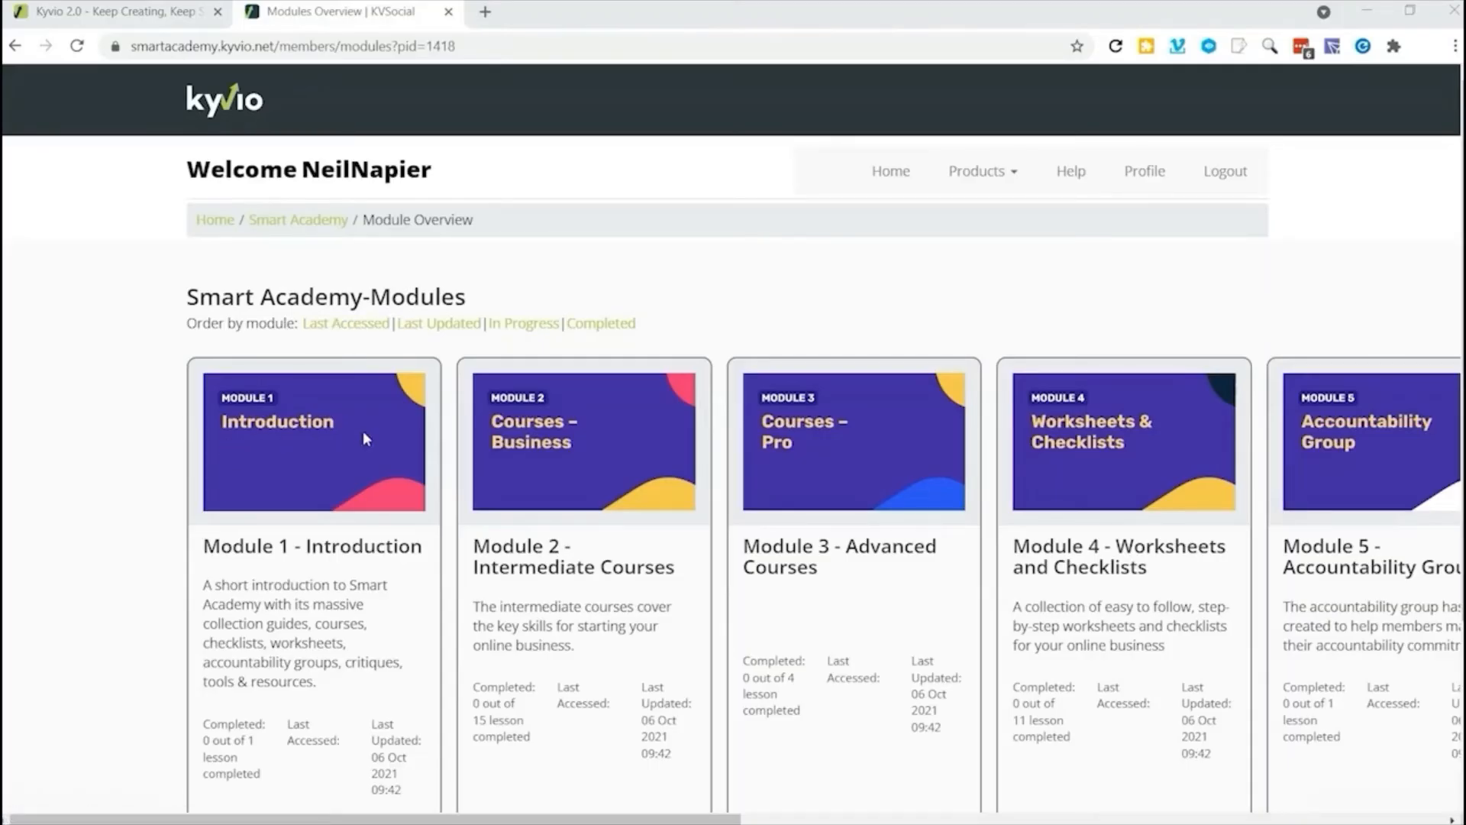
Step: Browse the Smart Academy modules in the member area and open Module 2 - Intermediate Courses
{"action": "left_click_drag", "start_coordinate": [738, 819], "coordinate": [1397, 819]}
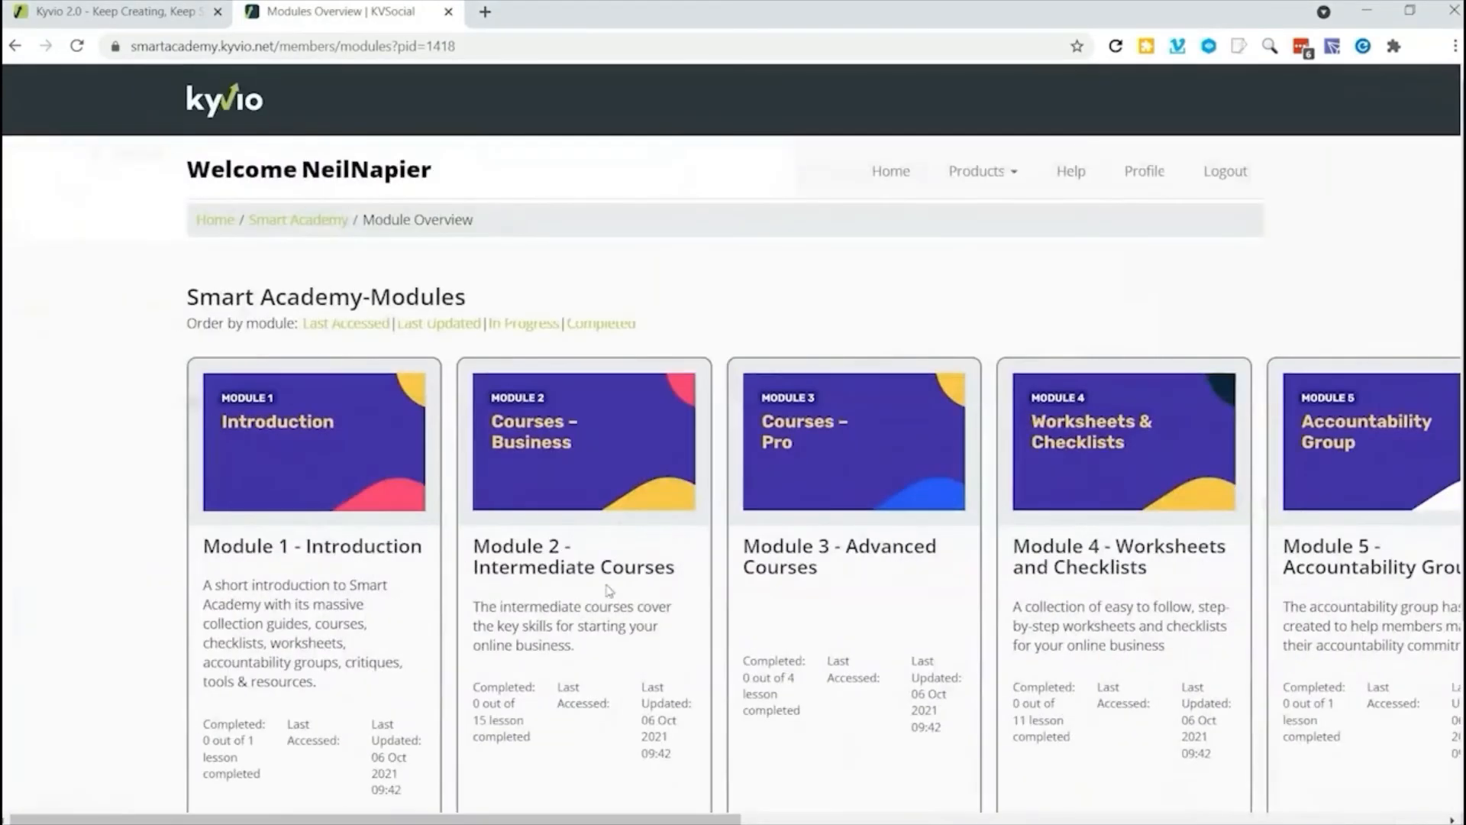
{"action": "left_click_drag", "start_coordinate": [474, 550], "coordinate": [627, 569]}
{"action": "left_click", "coordinate": [679, 584]}
{"action": "scroll", "coordinate": [539, 589], "scroll_direction": "down", "scroll_amount": 3}
{"action": "left_click", "coordinate": [544, 596]}
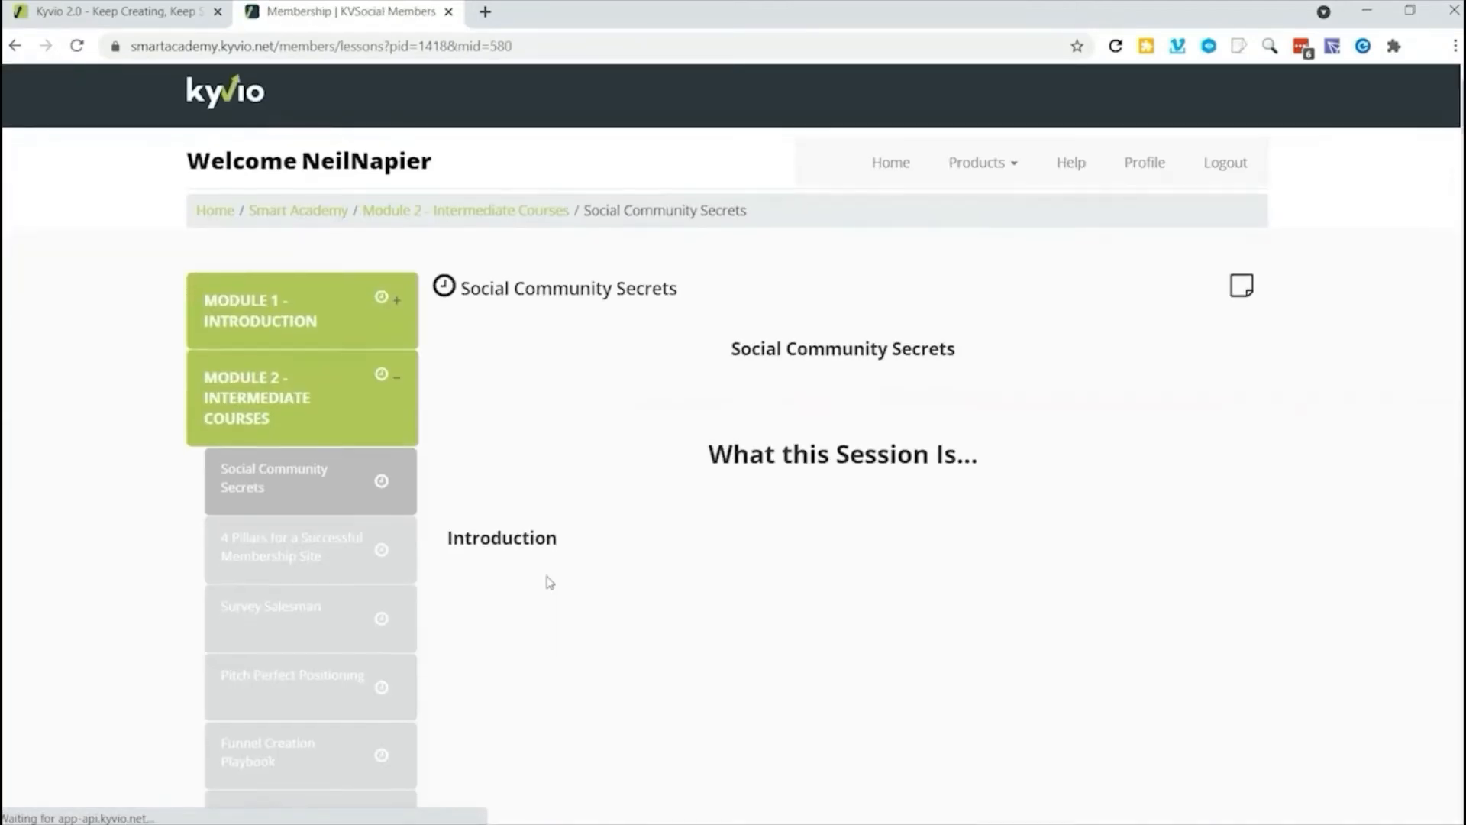
Step: Examine the headings and introduction video of the Social Community Secrets lesson
{"action": "scroll", "coordinate": [550, 583], "scroll_direction": "down", "scroll_amount": 2}
{"action": "left_click_drag", "start_coordinate": [708, 269], "coordinate": [1014, 278]}
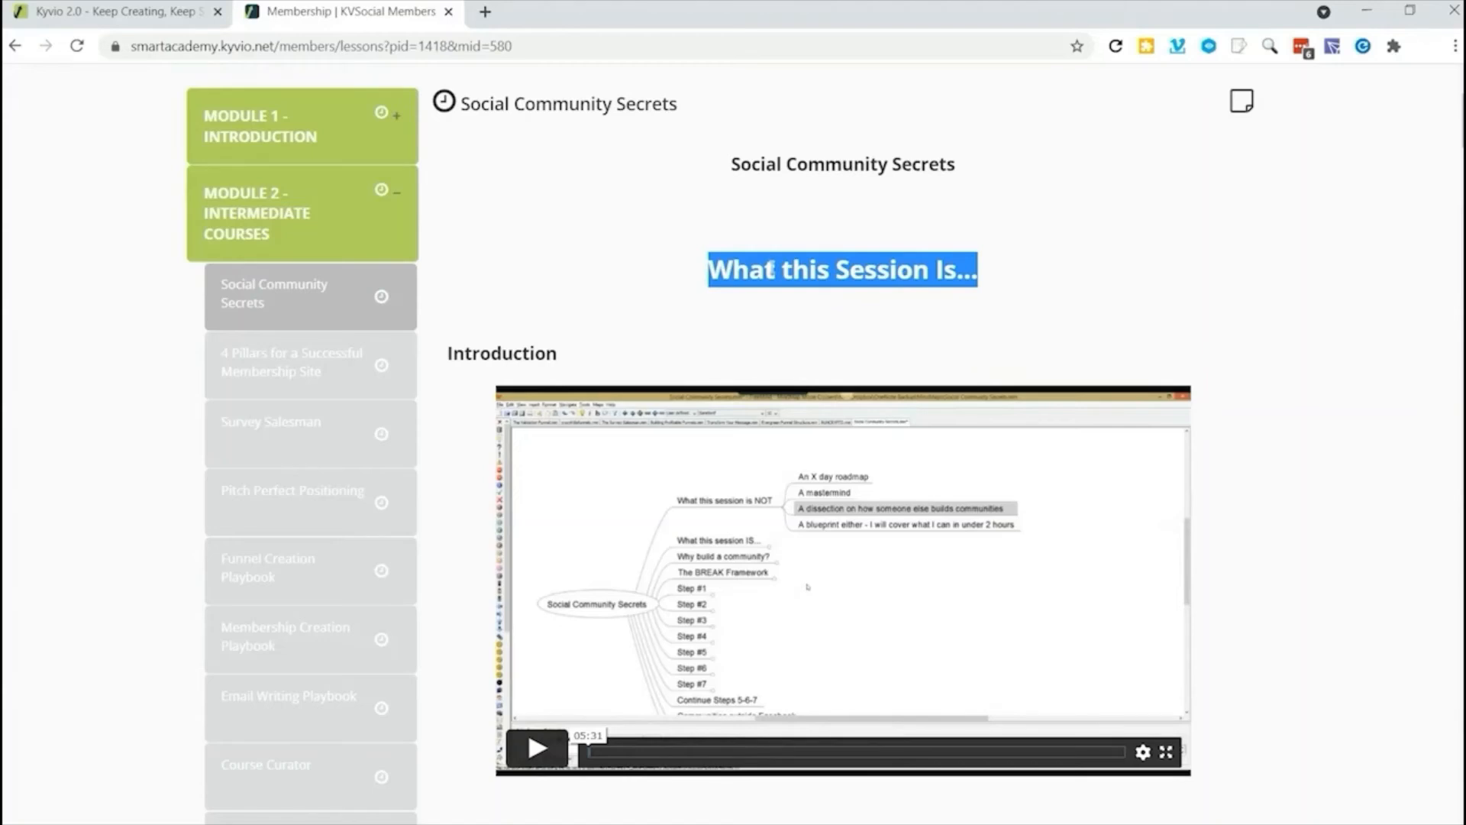
{"action": "left_click_drag", "start_coordinate": [714, 157], "coordinate": [1001, 278]}
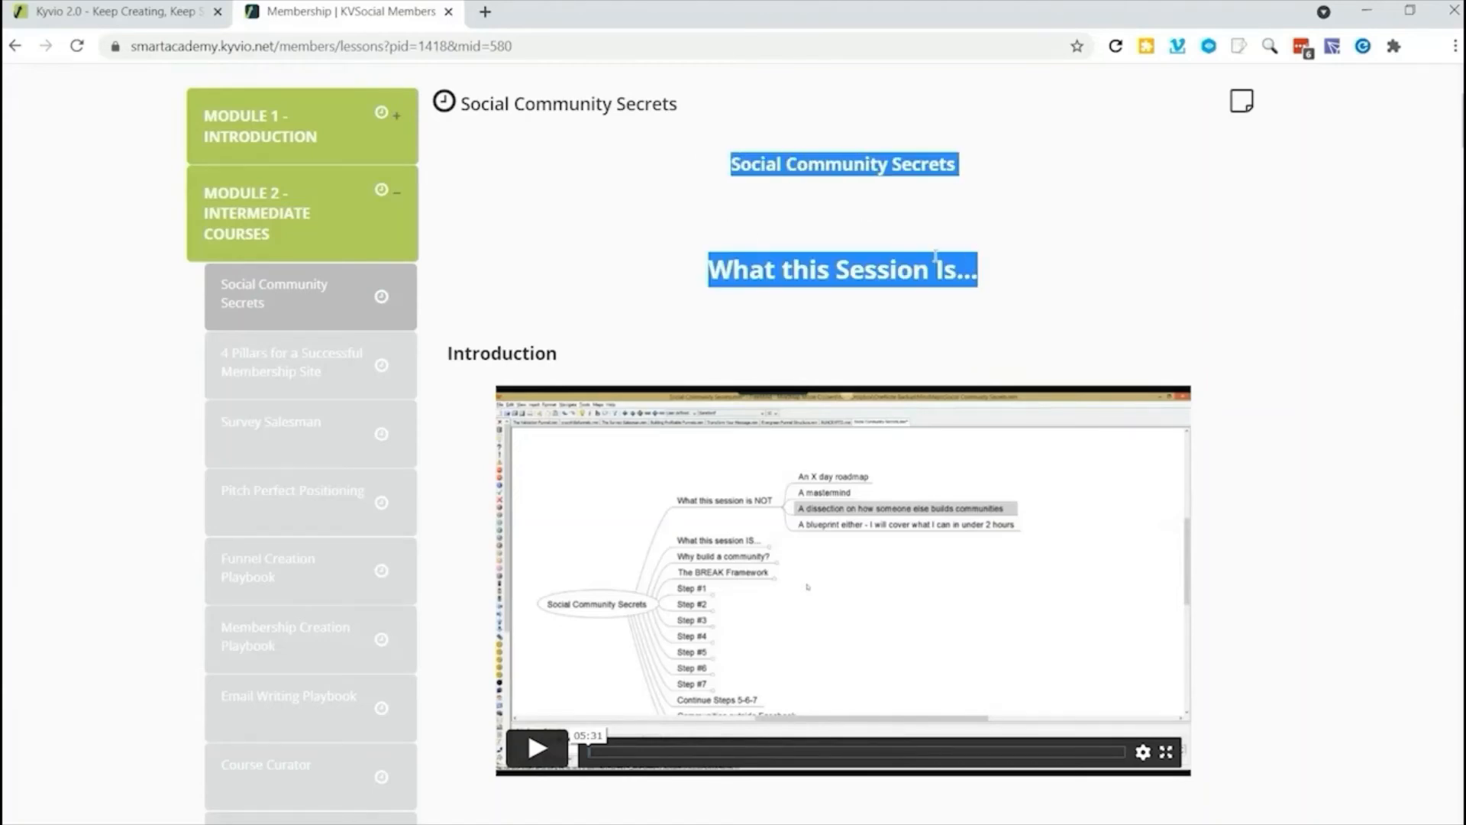